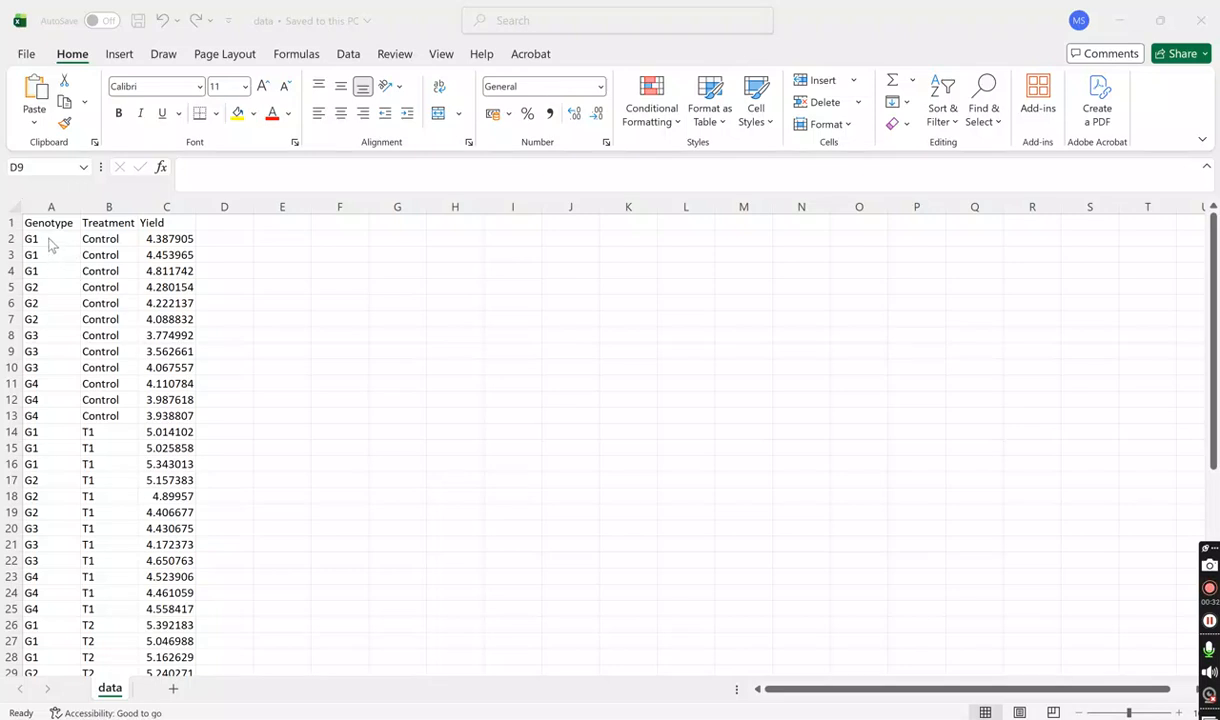
Review the Genotype, Treatment and Yield columns of the data worksheet across all rows.
scroll(50, 244, down, 2)
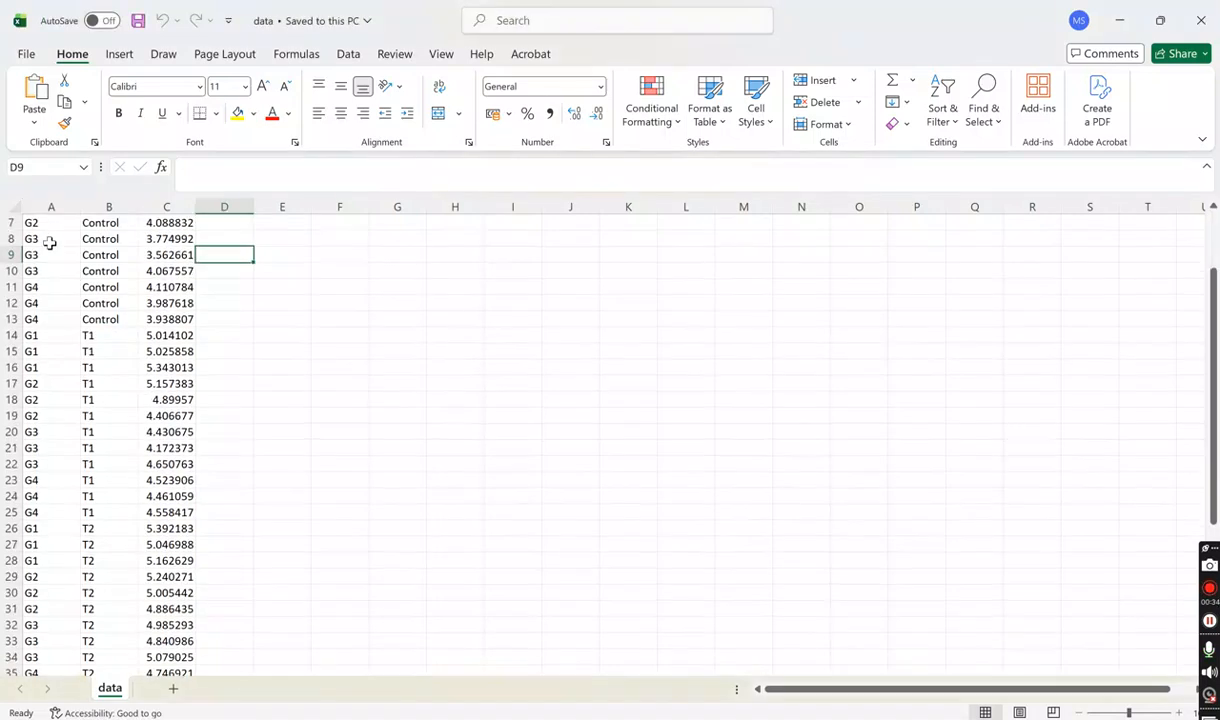
scroll(50, 244, down, 14)
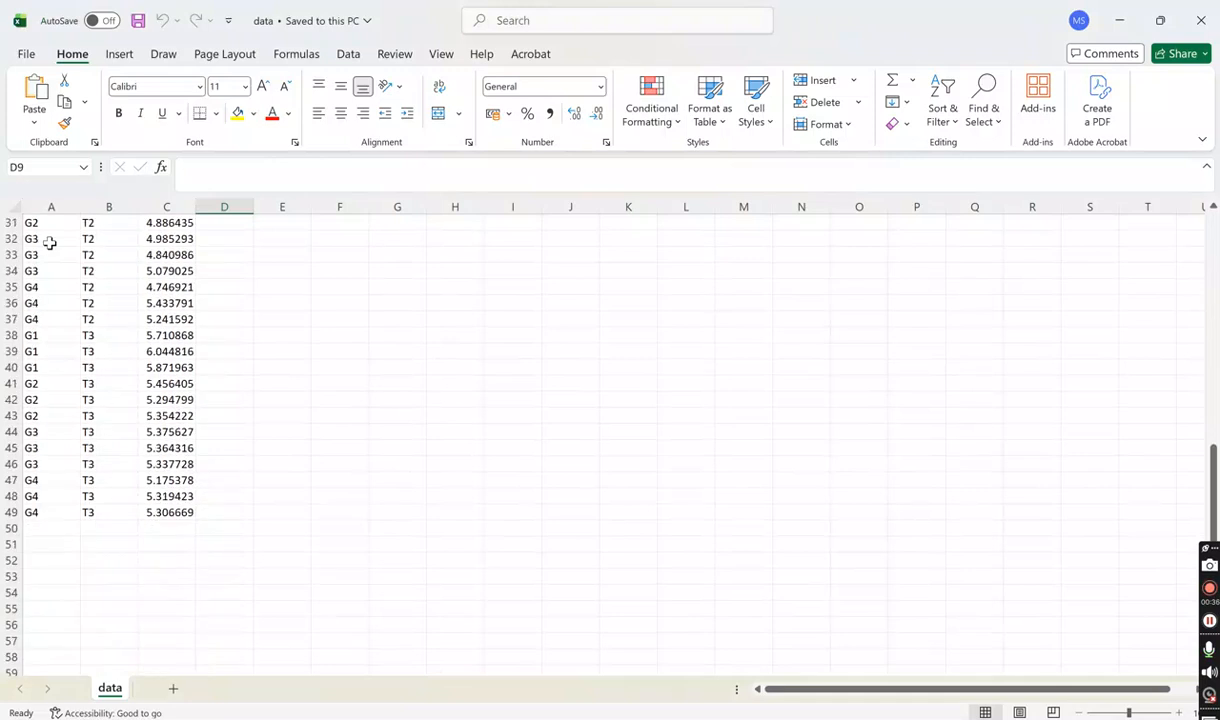
scroll(52, 299, up, 8)
scroll(52, 299, up, 8)
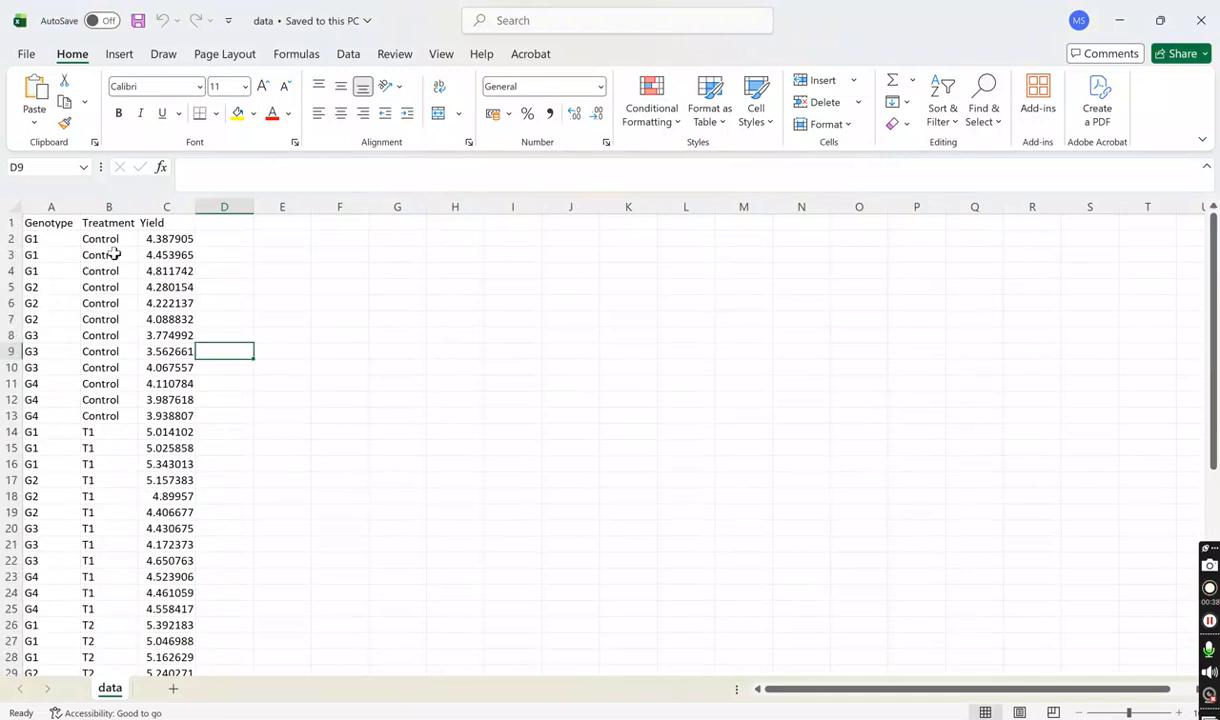
drag(112, 241, 120, 397)
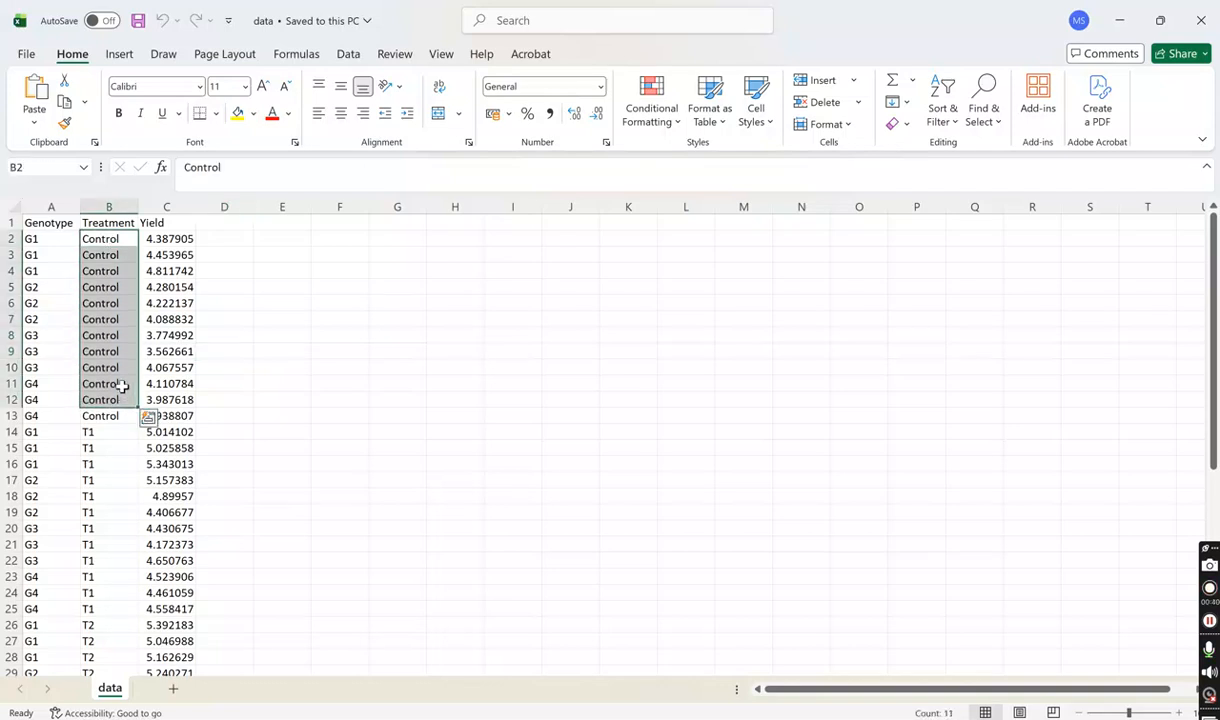
scroll(110, 330, down, 3)
scroll(110, 291, down, 6)
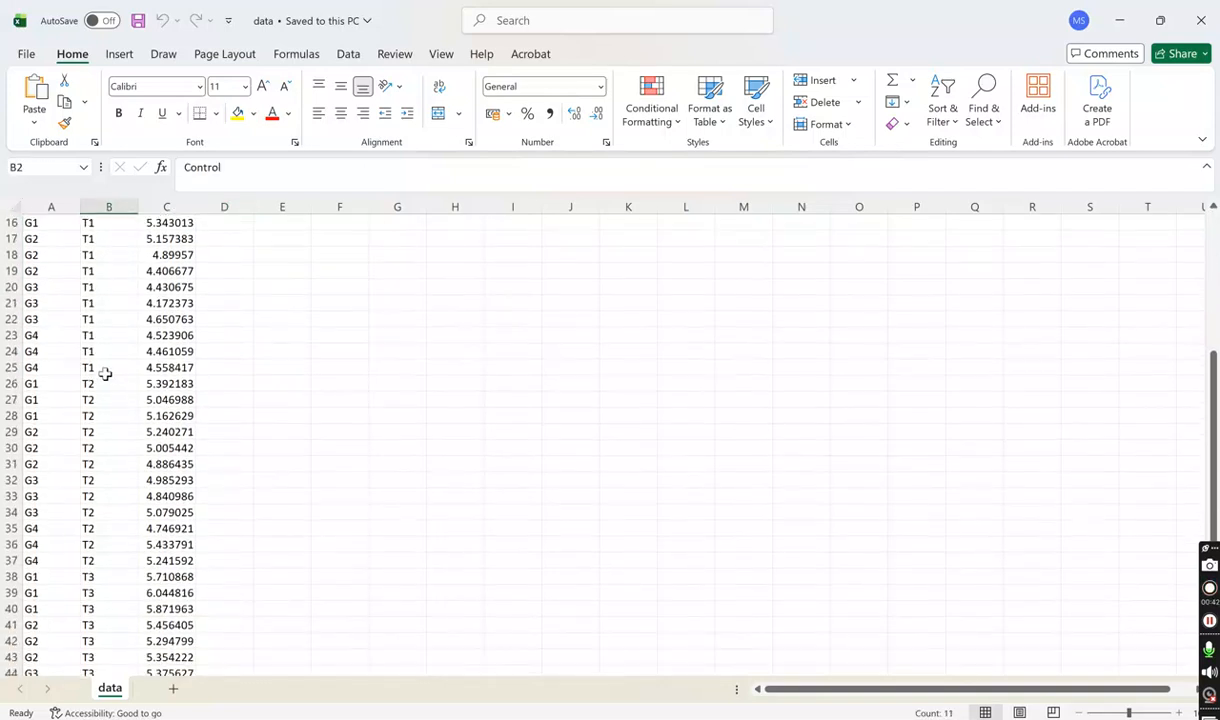
scroll(96, 446, up, 9)
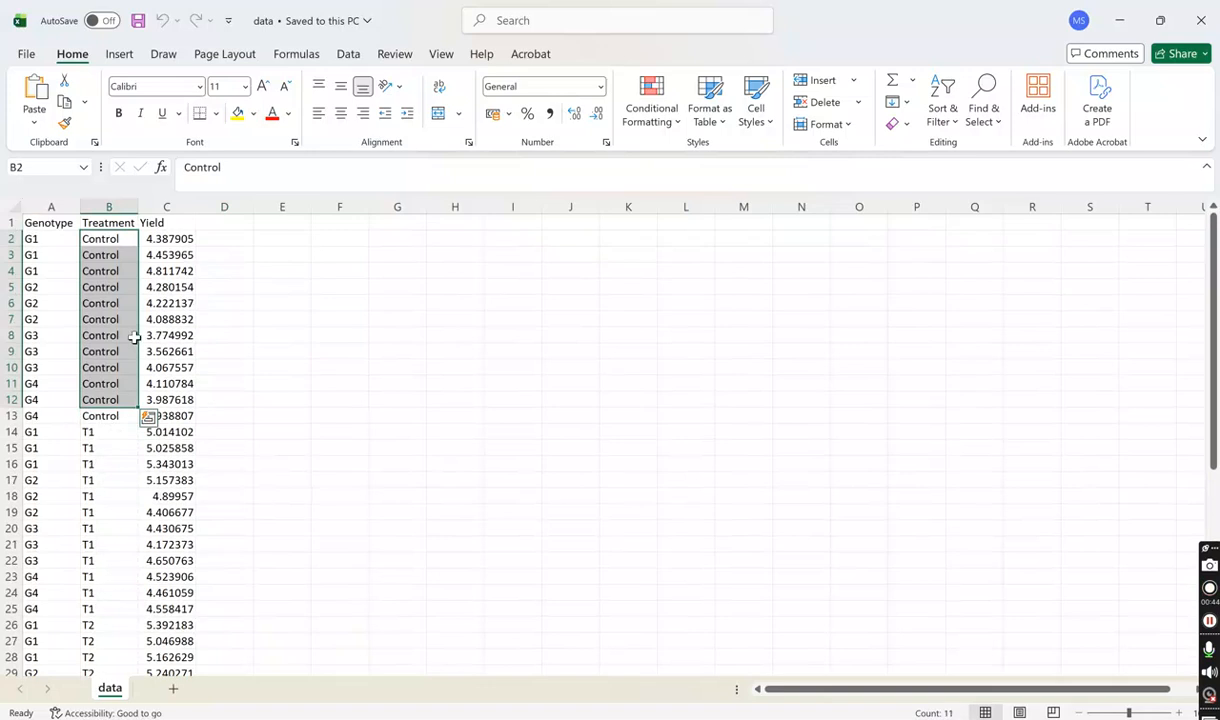
click(221, 349)
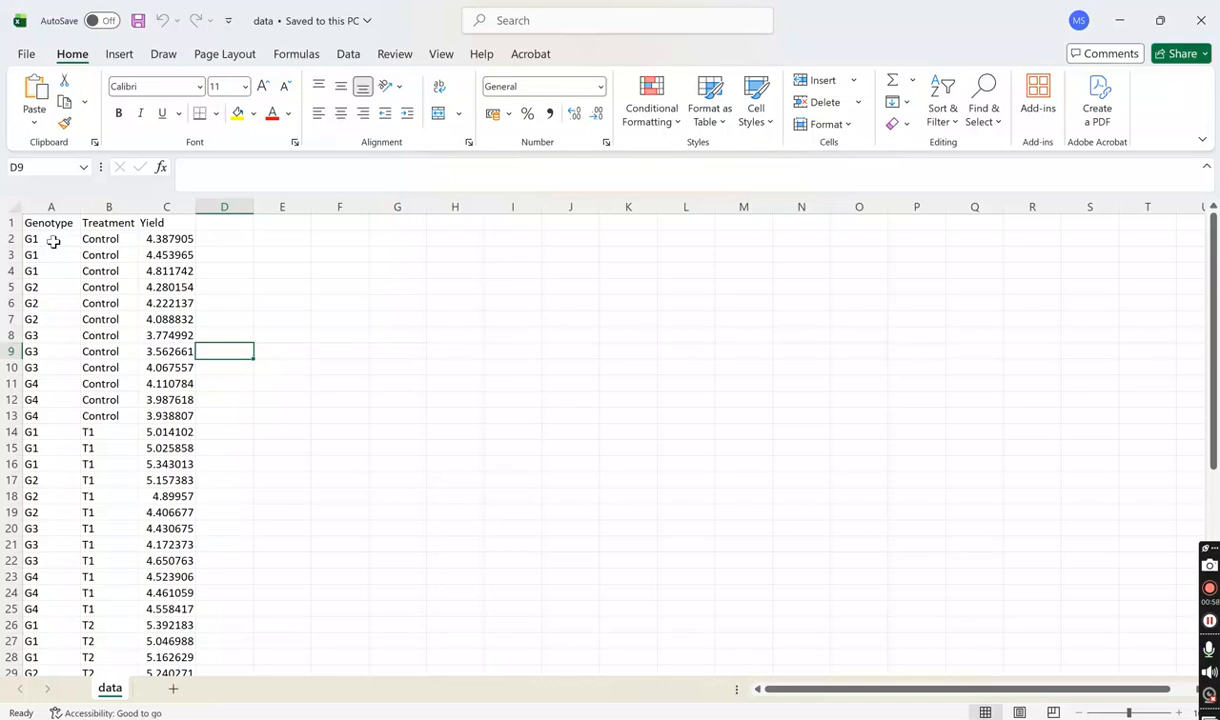
scroll(53, 241, down, 6)
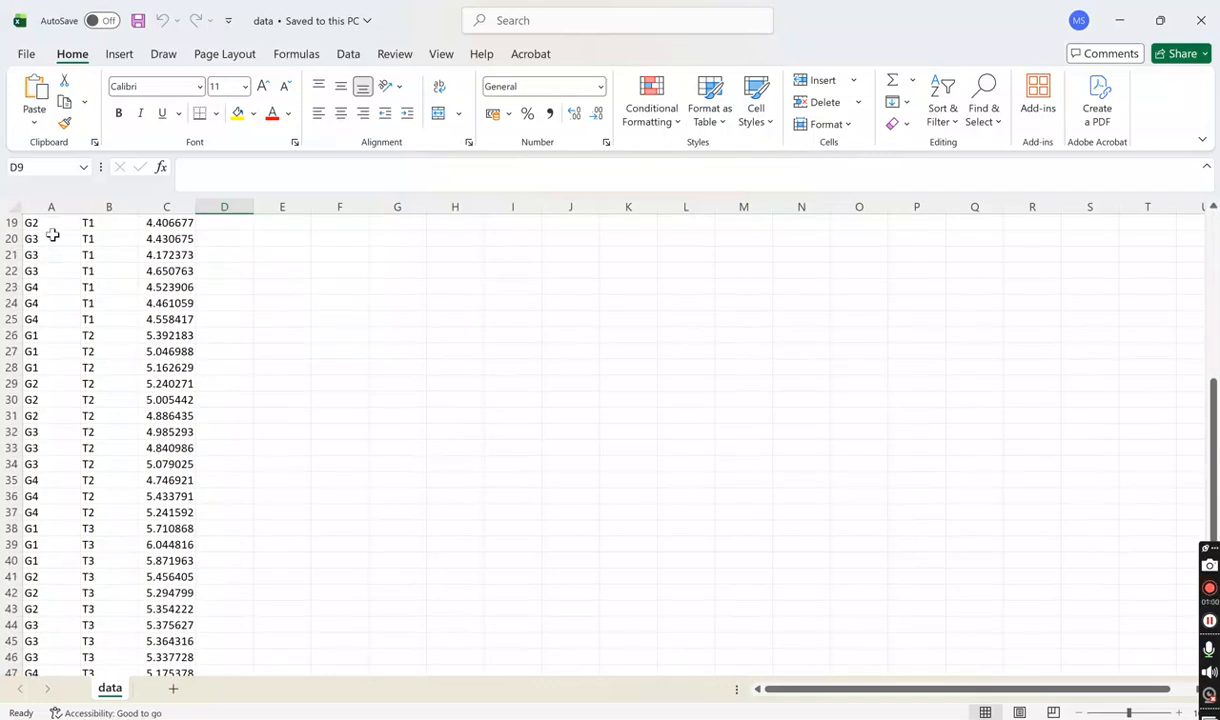
scroll(53, 234, down, 5)
scroll(160, 422, up, 5)
scroll(160, 422, up, 6)
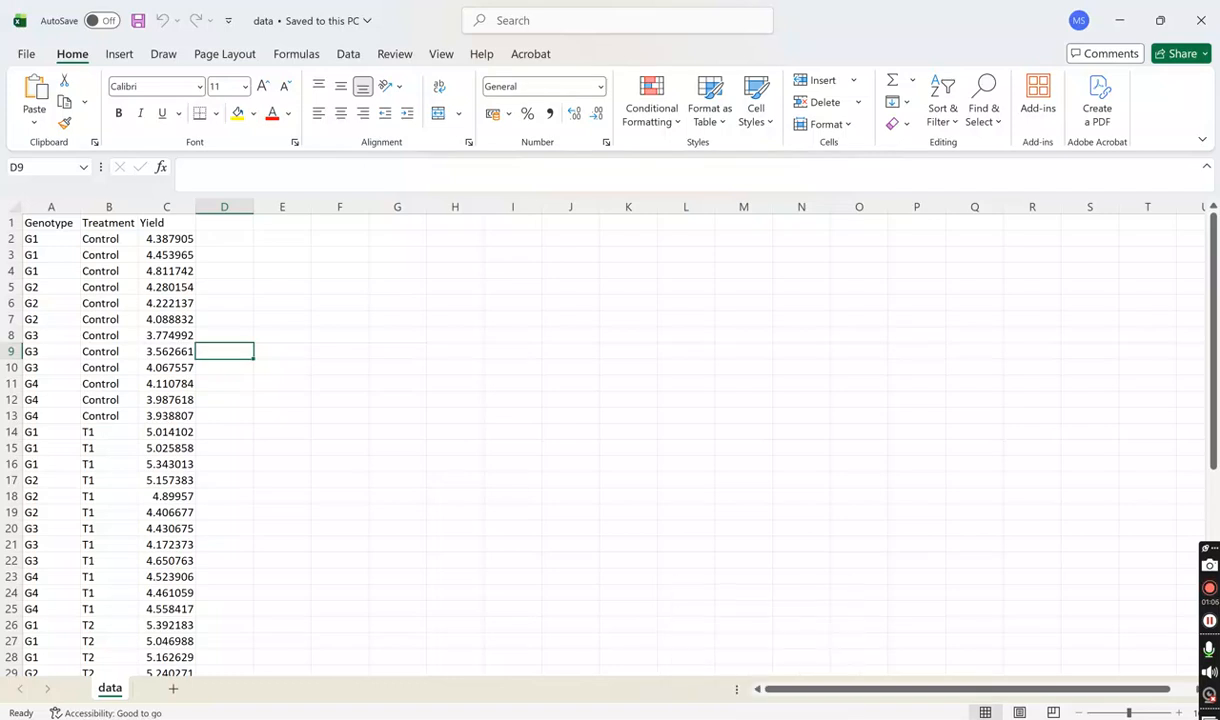
Switch to RStudio and run the script line that sets the working directory to "G:/1_Stats Workshop/posthoc test".
click(640, 718)
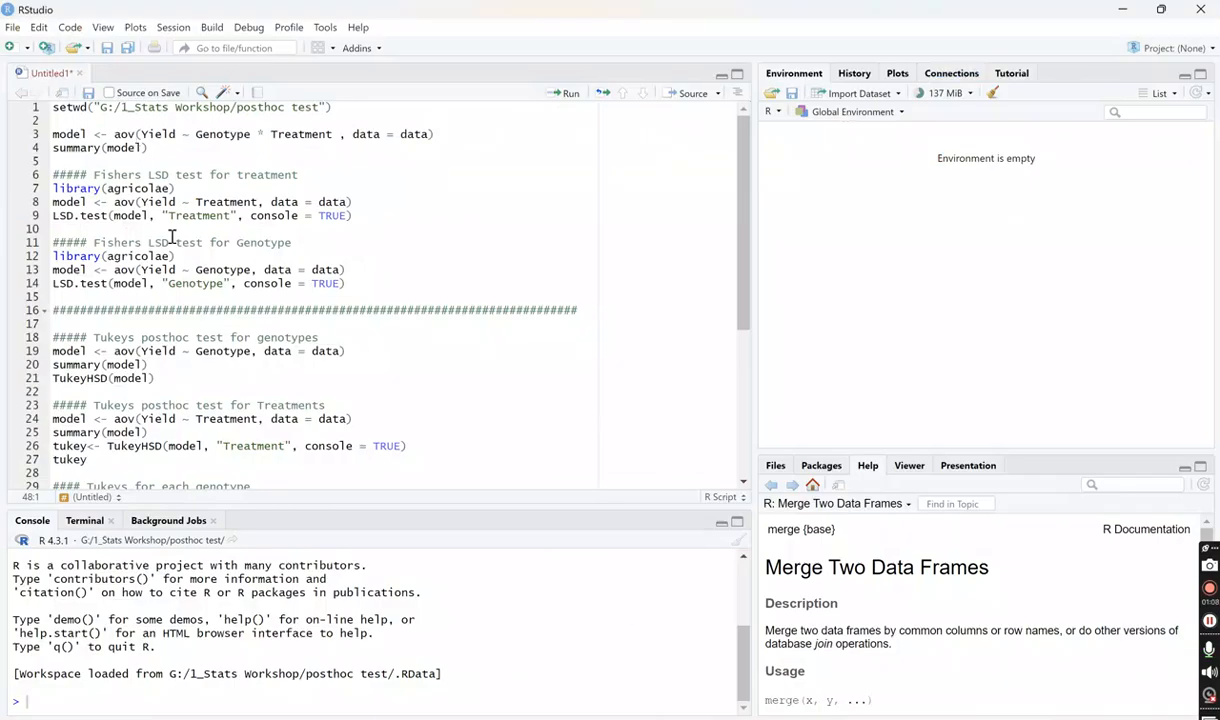
click(84, 107)
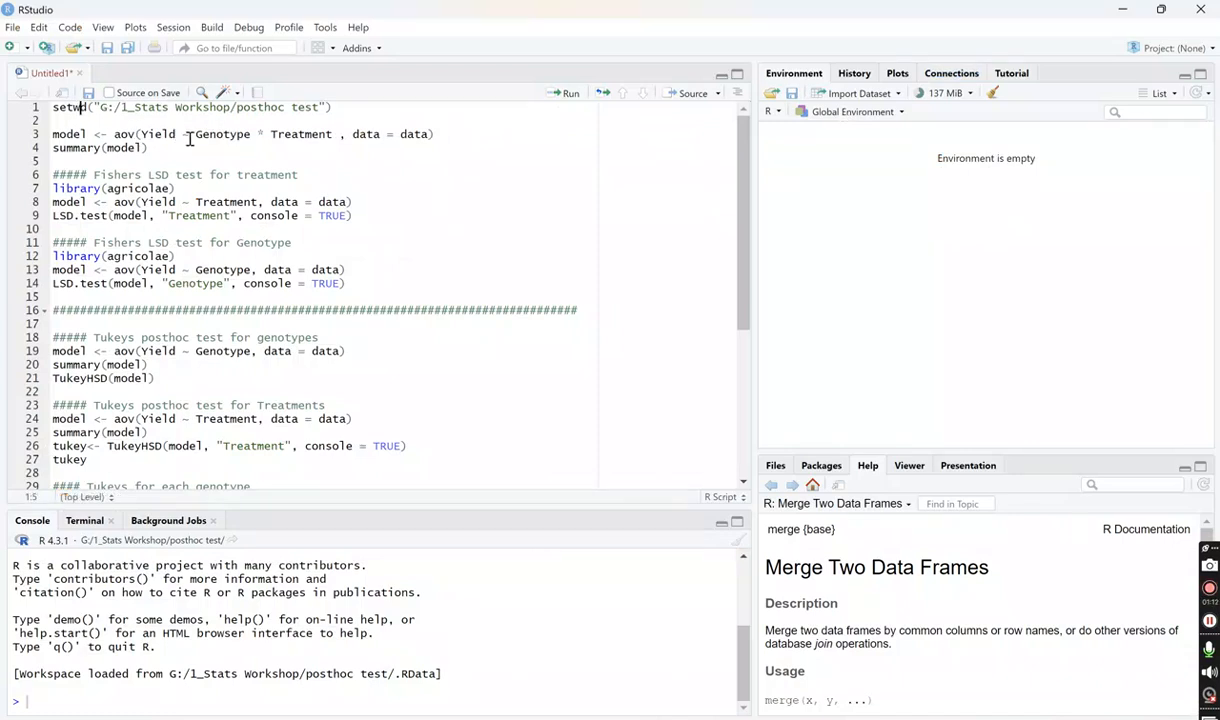
key(ctrl+Return)
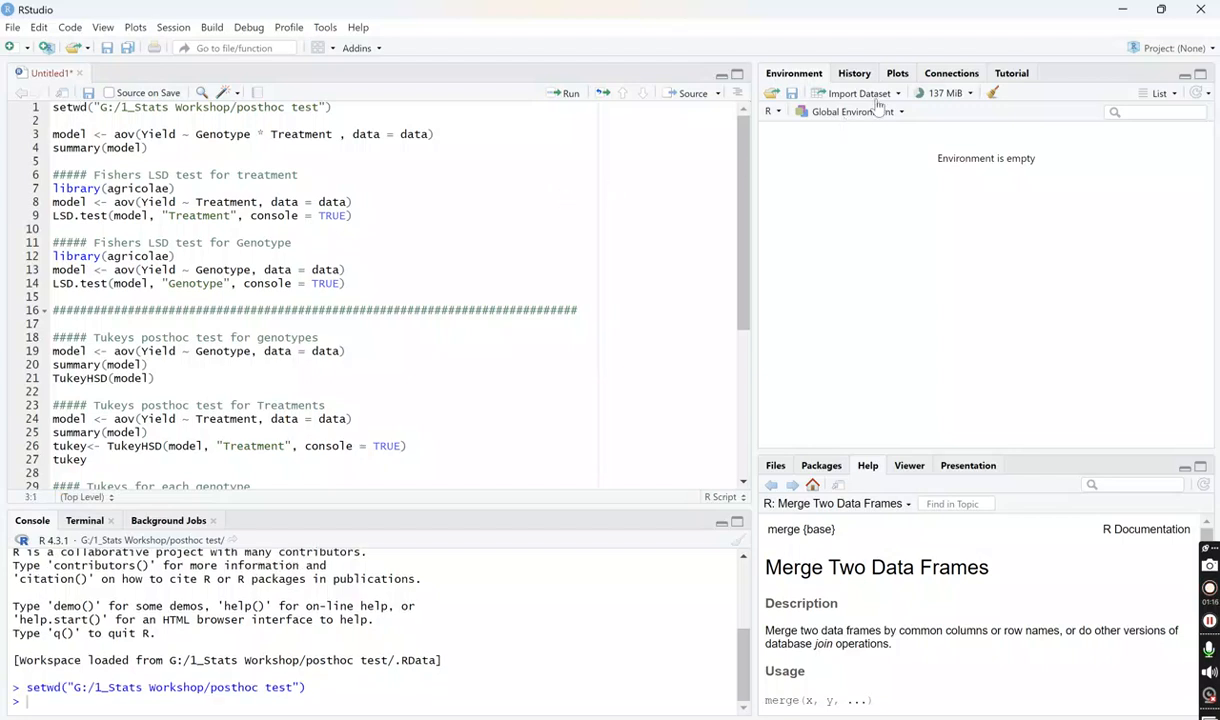
click(840, 95)
click(875, 138)
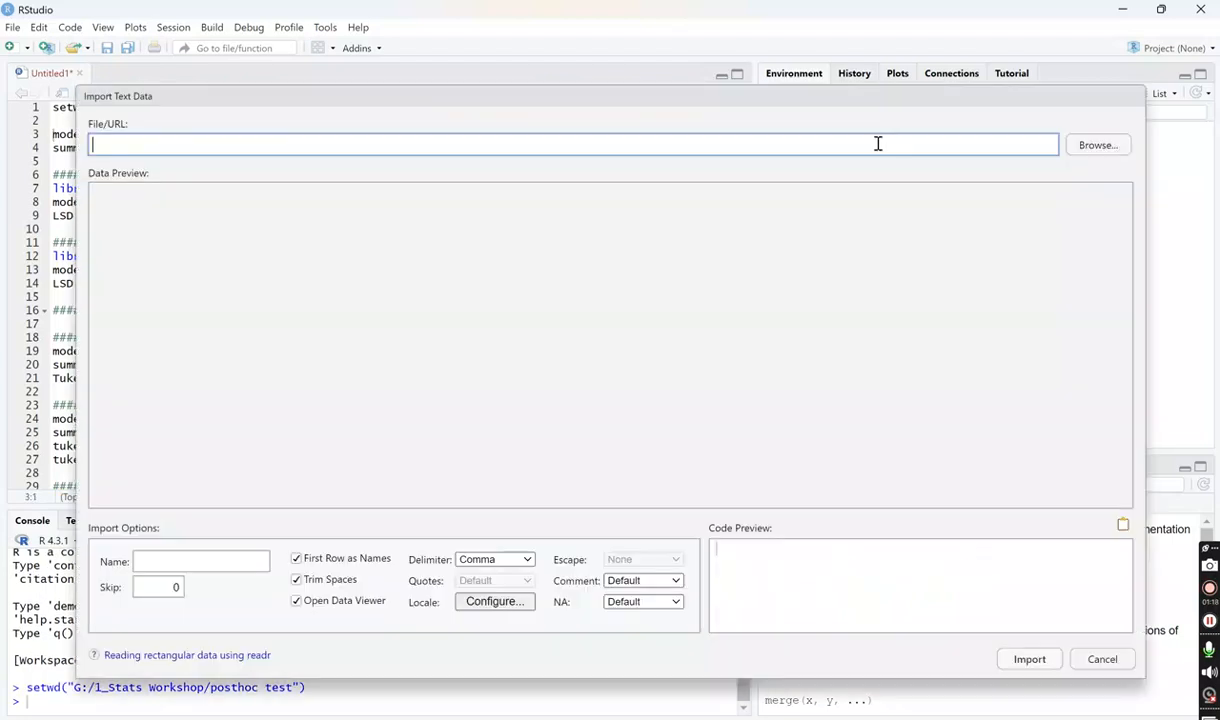
click(1102, 659)
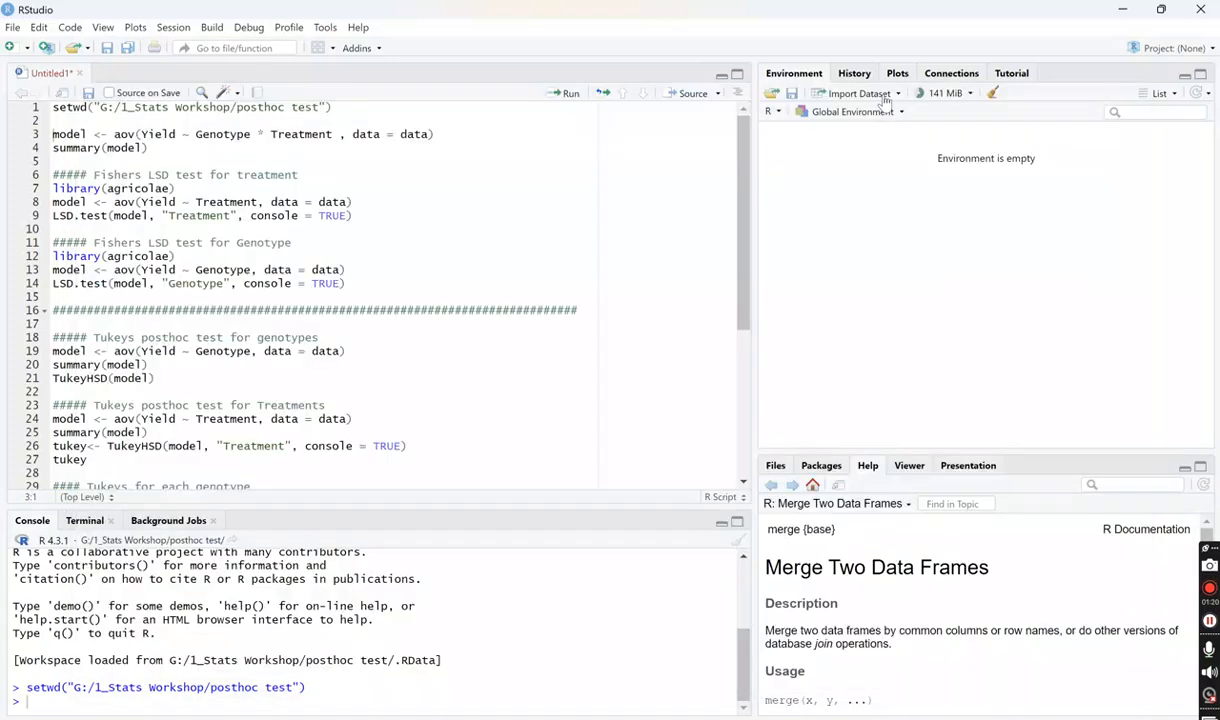
Import the Excel file data.xlsx as data, with the Yield column set to numeric, and dismiss the antivirus renewal popup.
click(842, 93)
click(886, 166)
click(1100, 143)
click(228, 218)
click(489, 399)
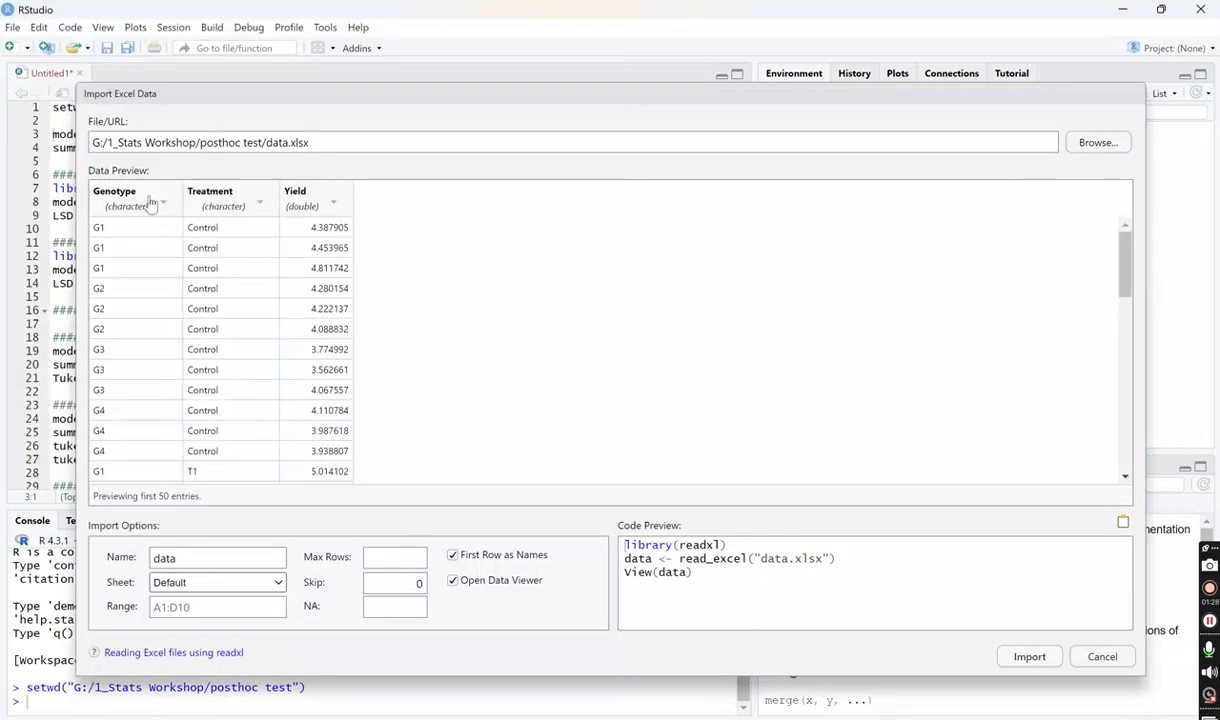
click(306, 206)
click(314, 249)
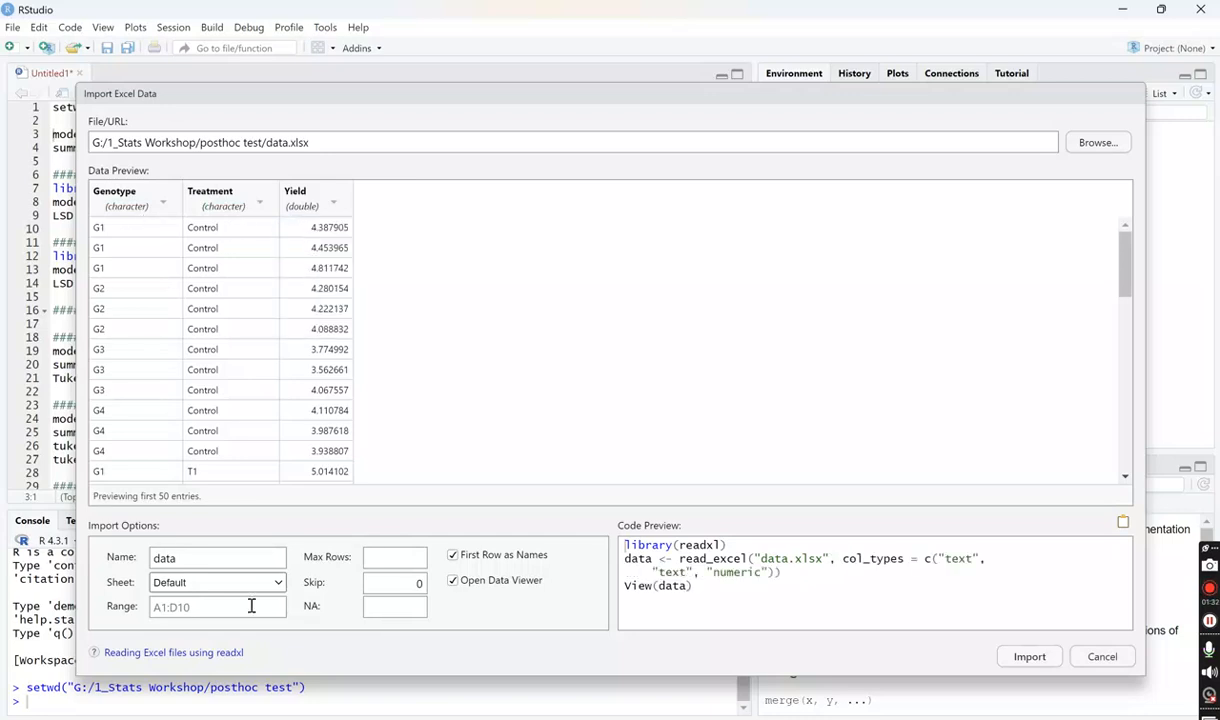
click(1030, 657)
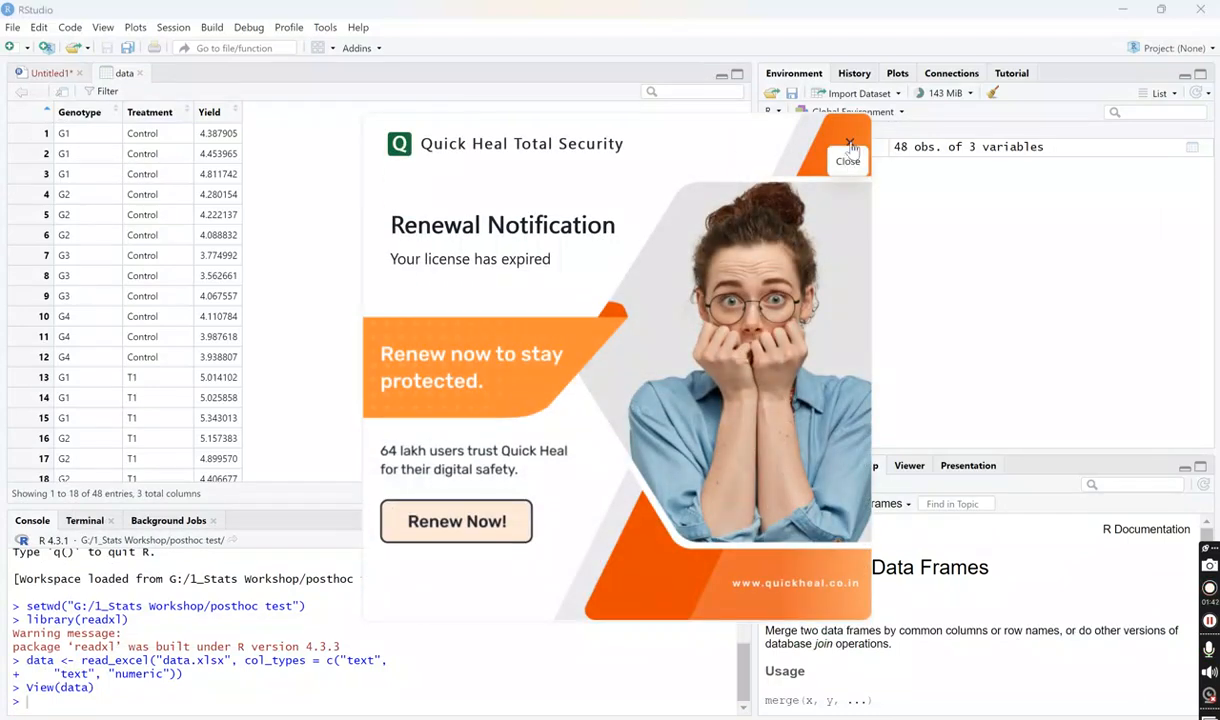
click(849, 145)
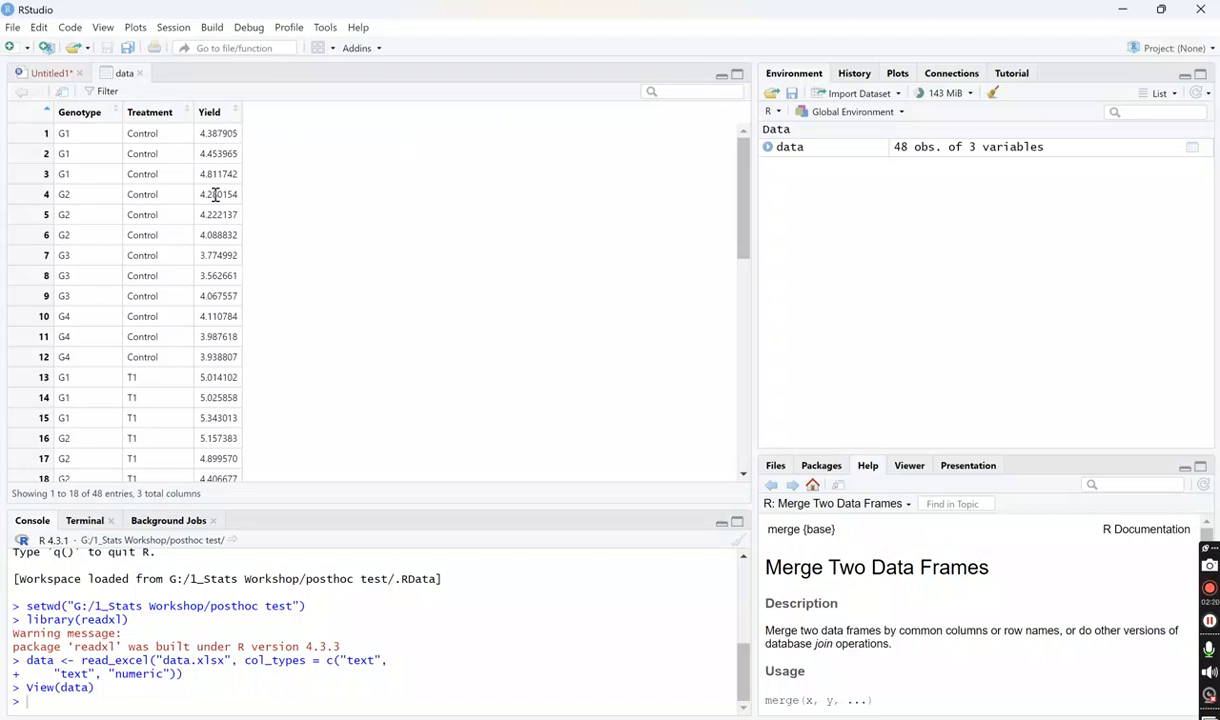
Run the script's two-way ANOVA model of Yield by Genotype * Treatment and its summary.
click(47, 74)
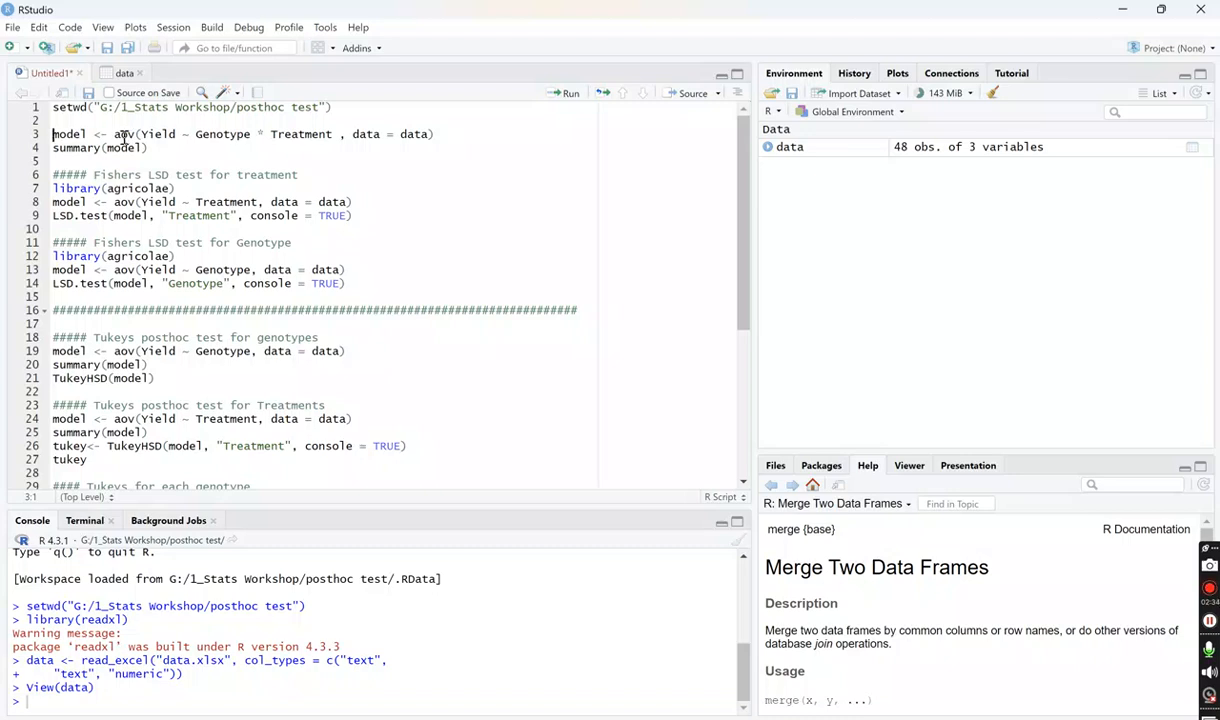
click(211, 135)
click(289, 136)
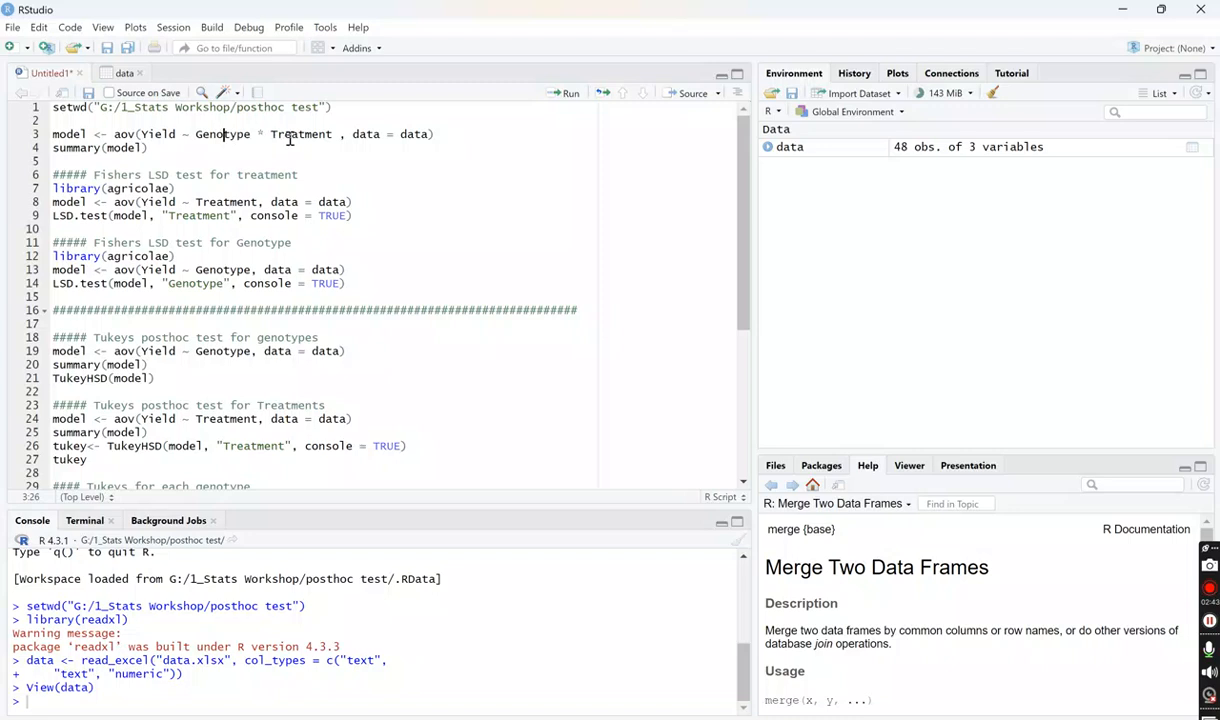
click(366, 135)
click(128, 135)
key(ctrl+Return)
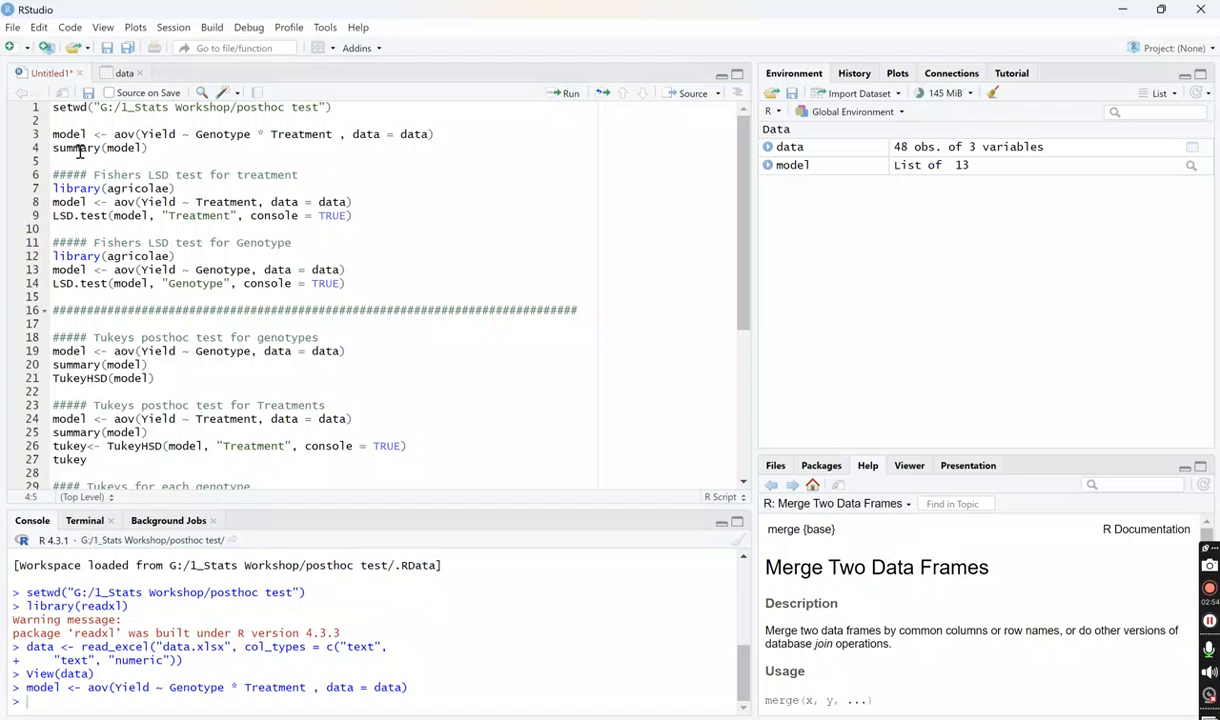
key(ctrl+Return)
Enlarge the console area and examine the ANOVA p-values for Genotype, Treatment and their interaction.
drag(281, 505, 263, 400)
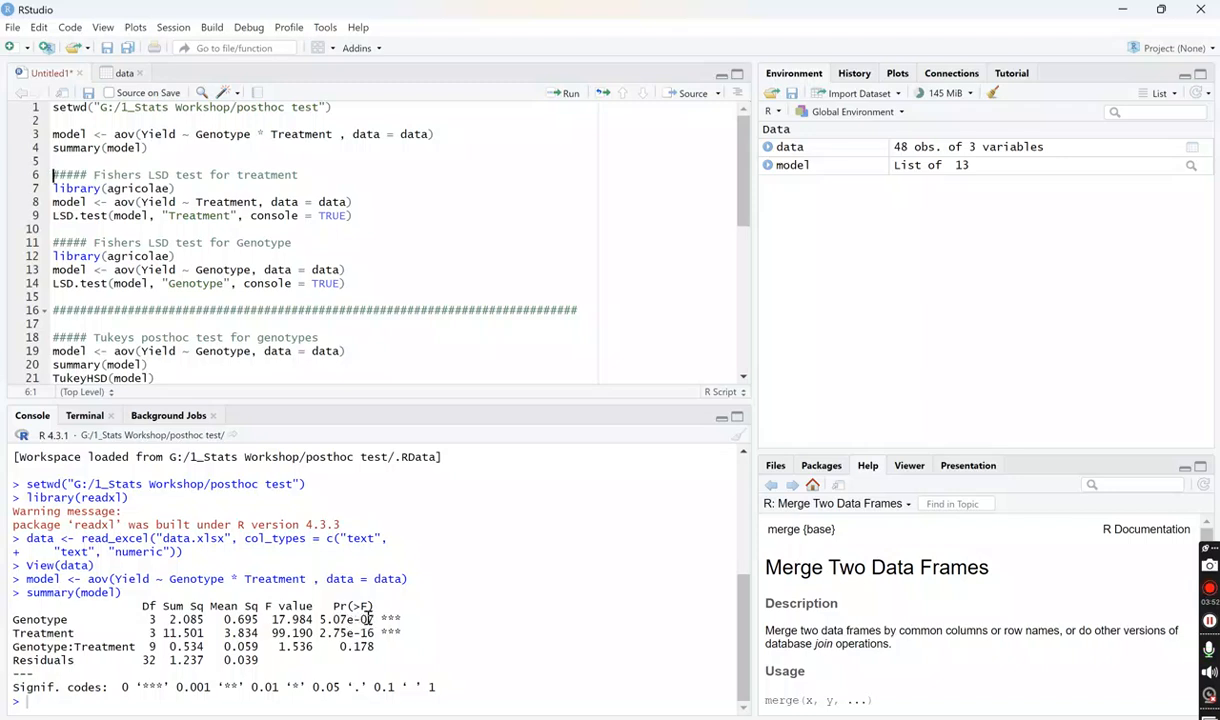
drag(372, 620, 326, 621)
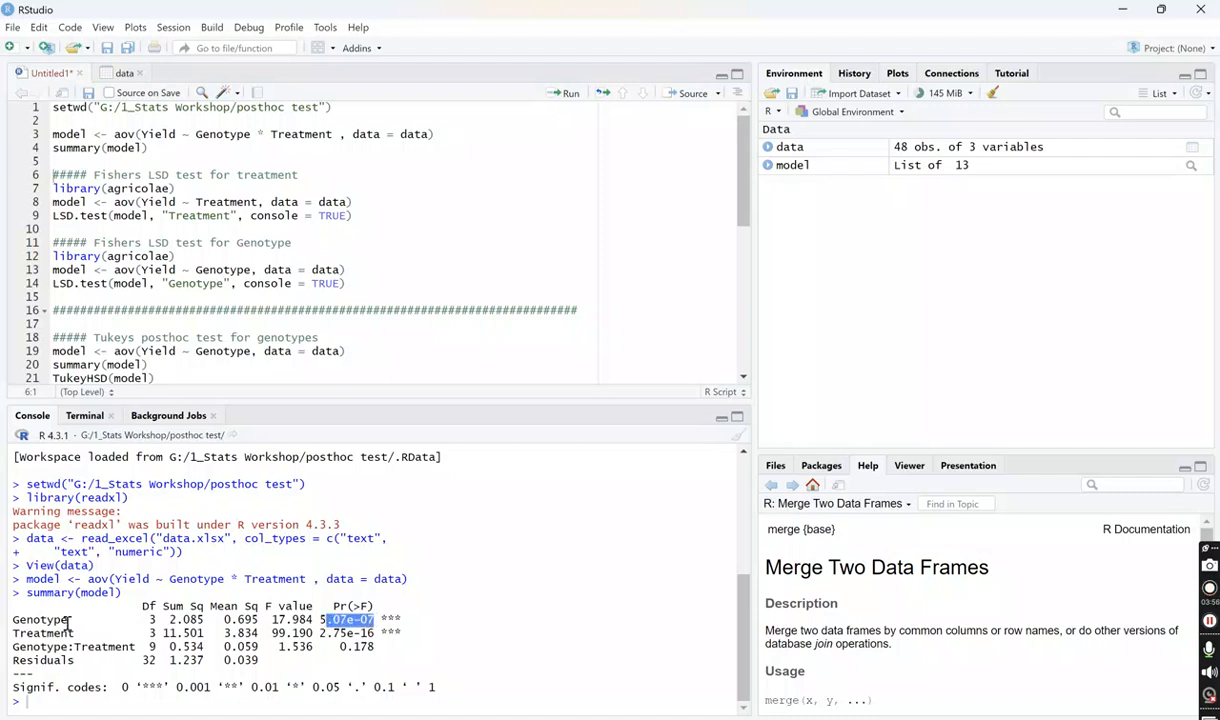
mouse_move(68, 621)
mouse_down()
mouse_move(19, 621)
mouse_move(72, 634)
mouse_up()
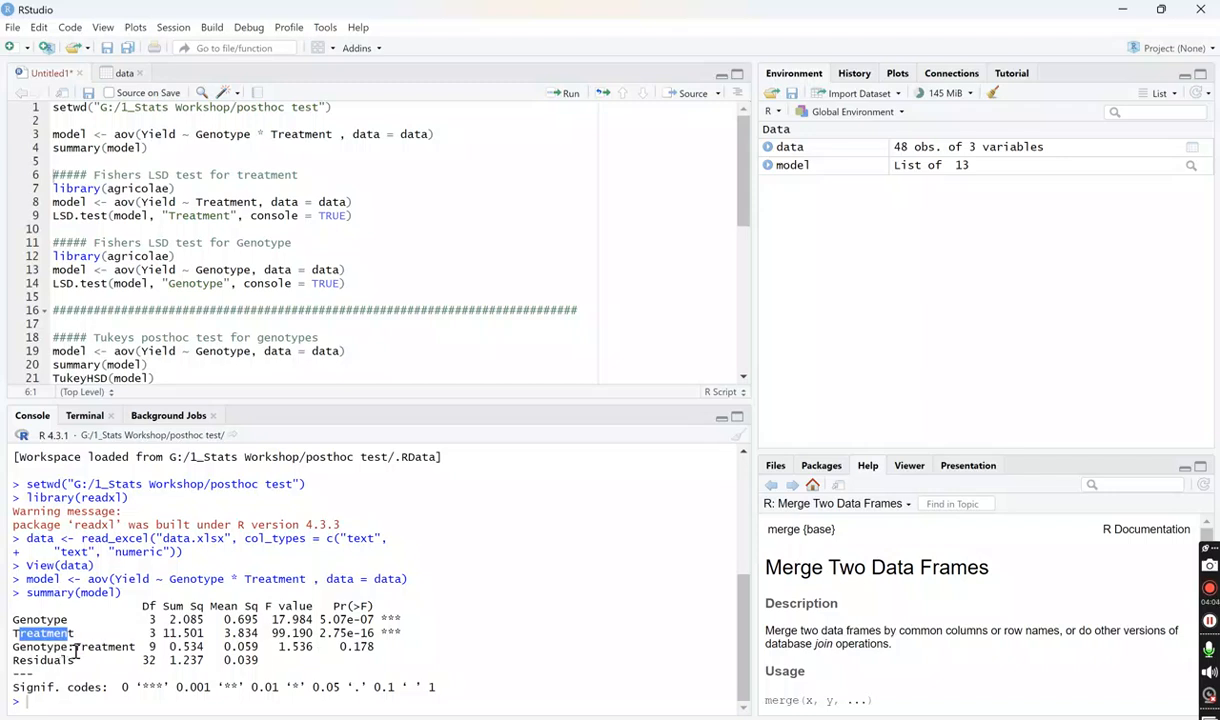
drag(346, 647, 374, 649)
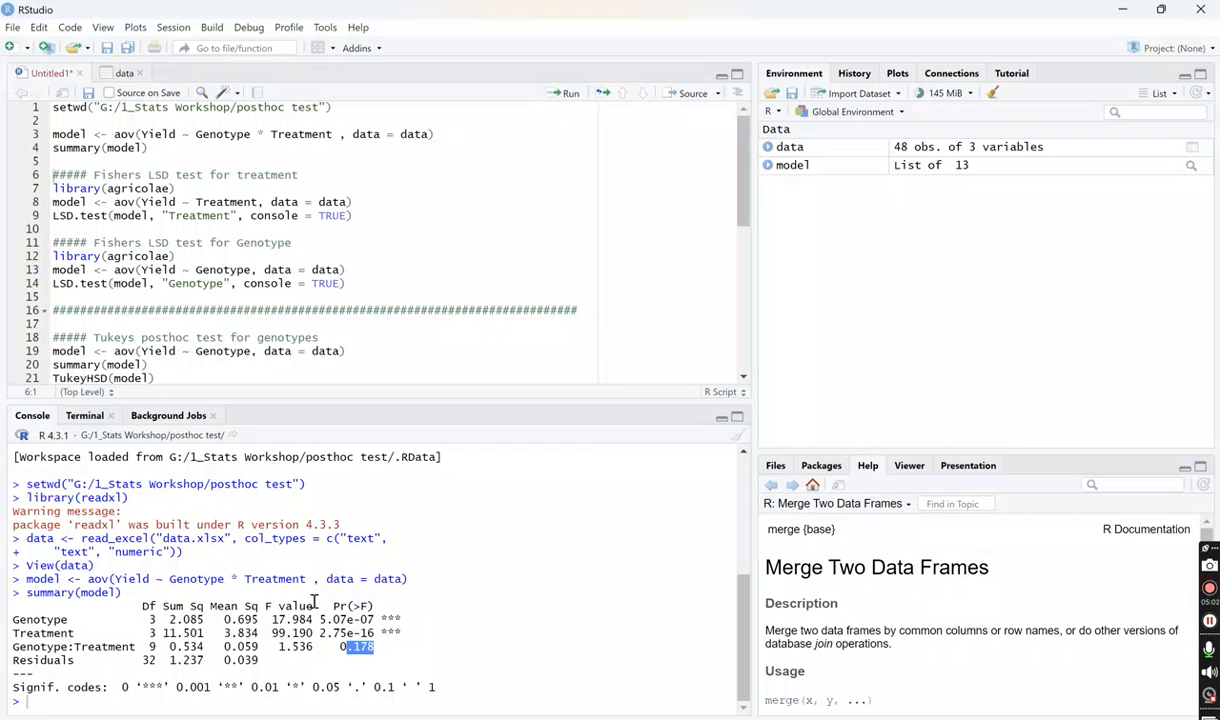
Look over the post hoc sections of the script and load the agricolae library for the treatment Fisher's LSD test.
scroll(135, 345, down, 3)
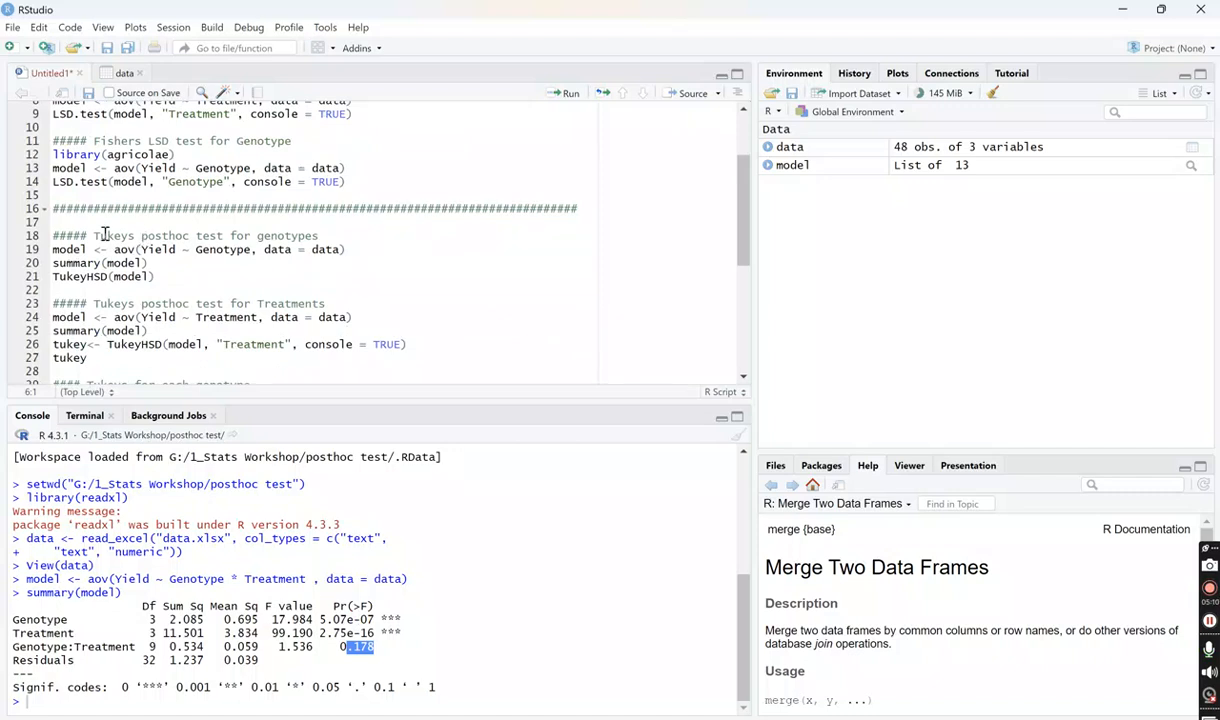
scroll(104, 234, down, 4)
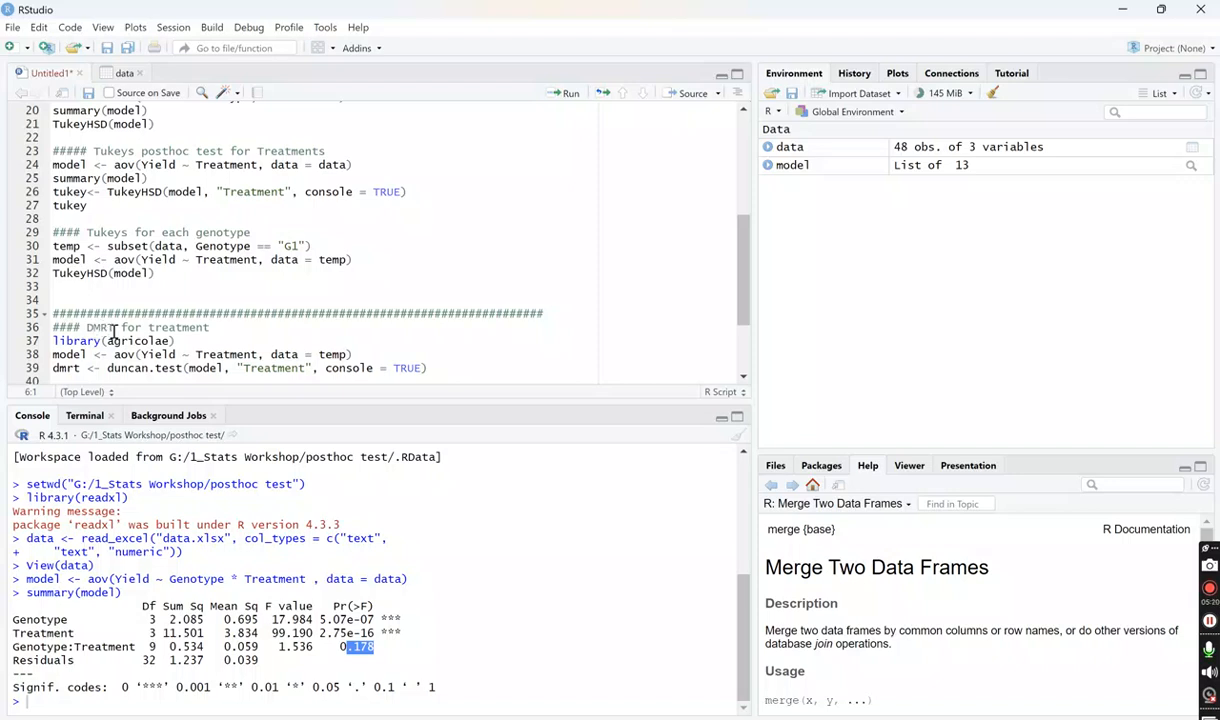
scroll(120, 343, up, 6)
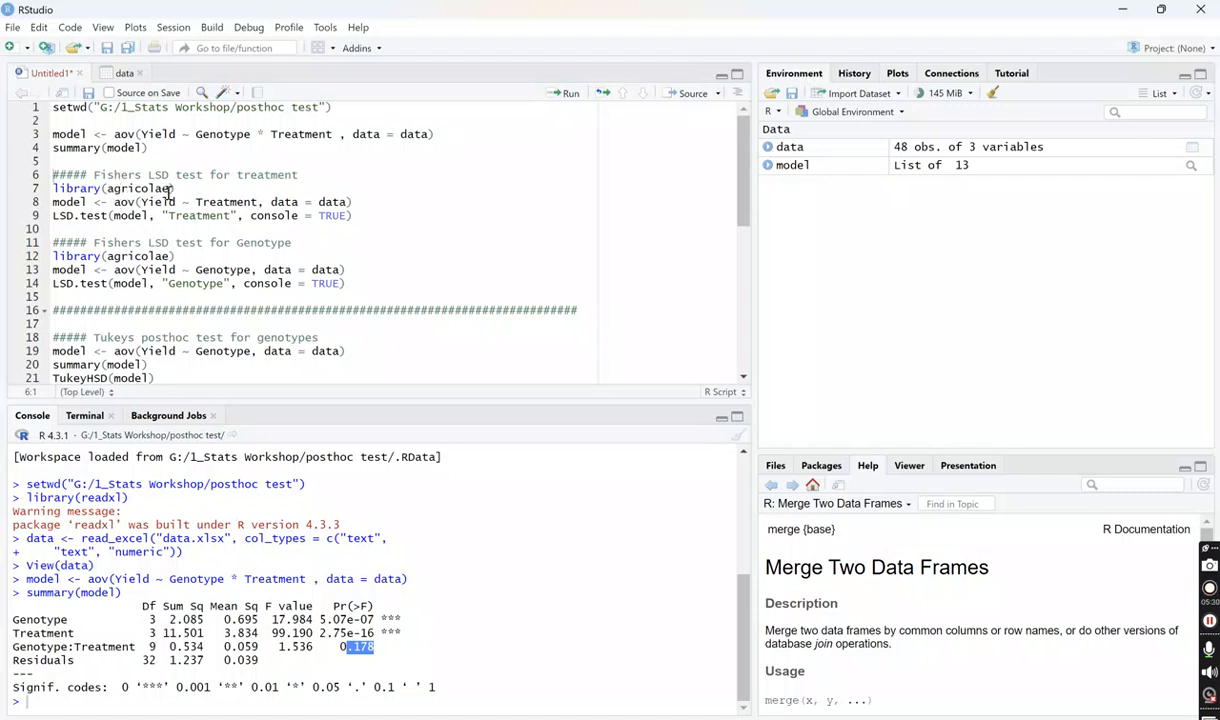
drag(168, 190, 106, 190)
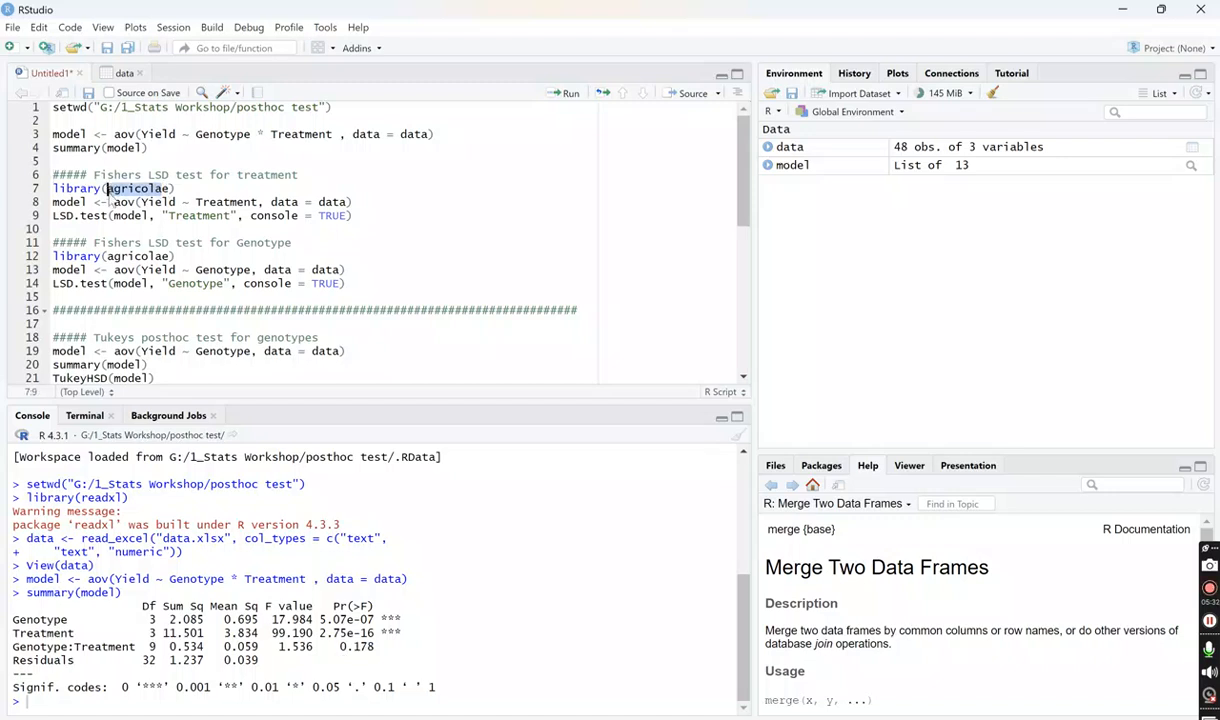
click(180, 188)
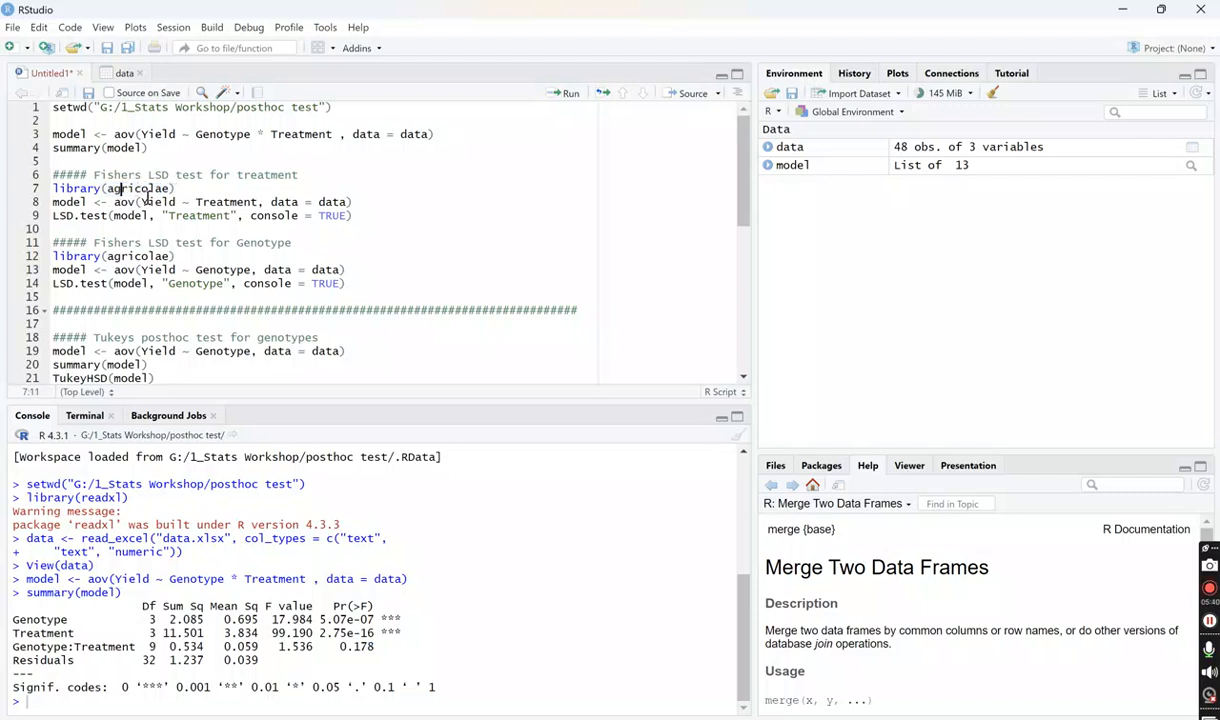
key(ctrl+Return)
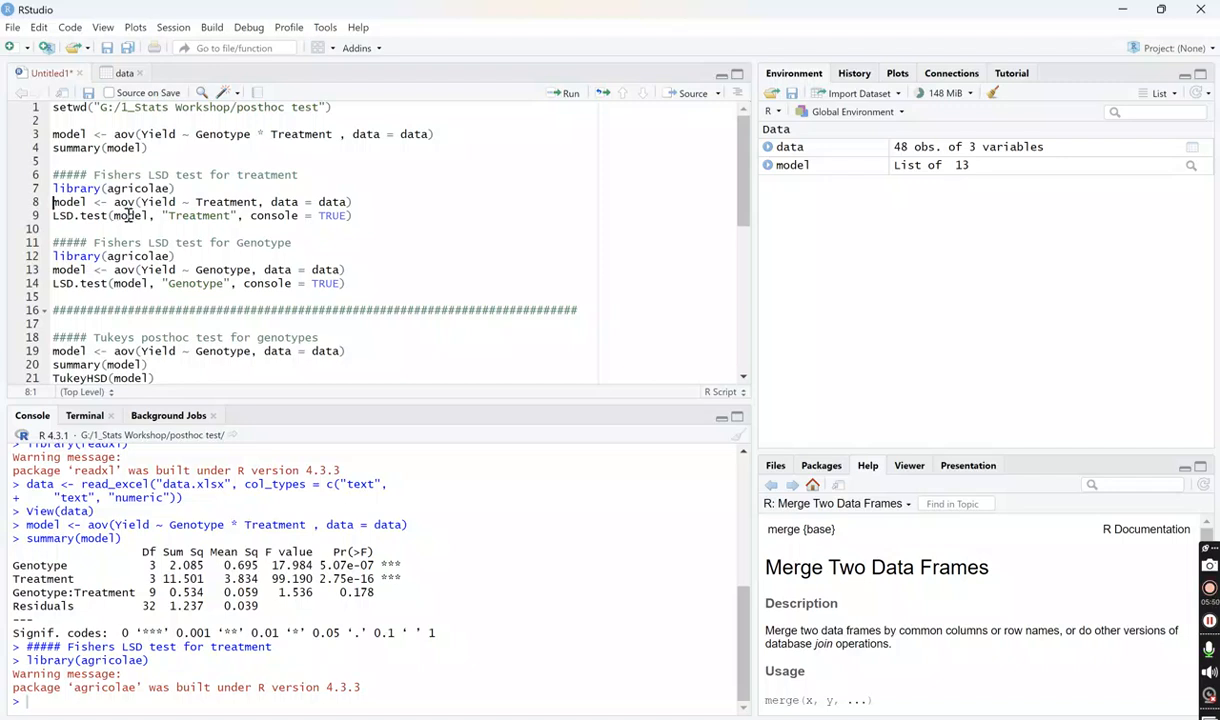
Run the one-way ANOVA model of Yield by Treatment in the Fisher's LSD treatment section.
drag(205, 175, 284, 175)
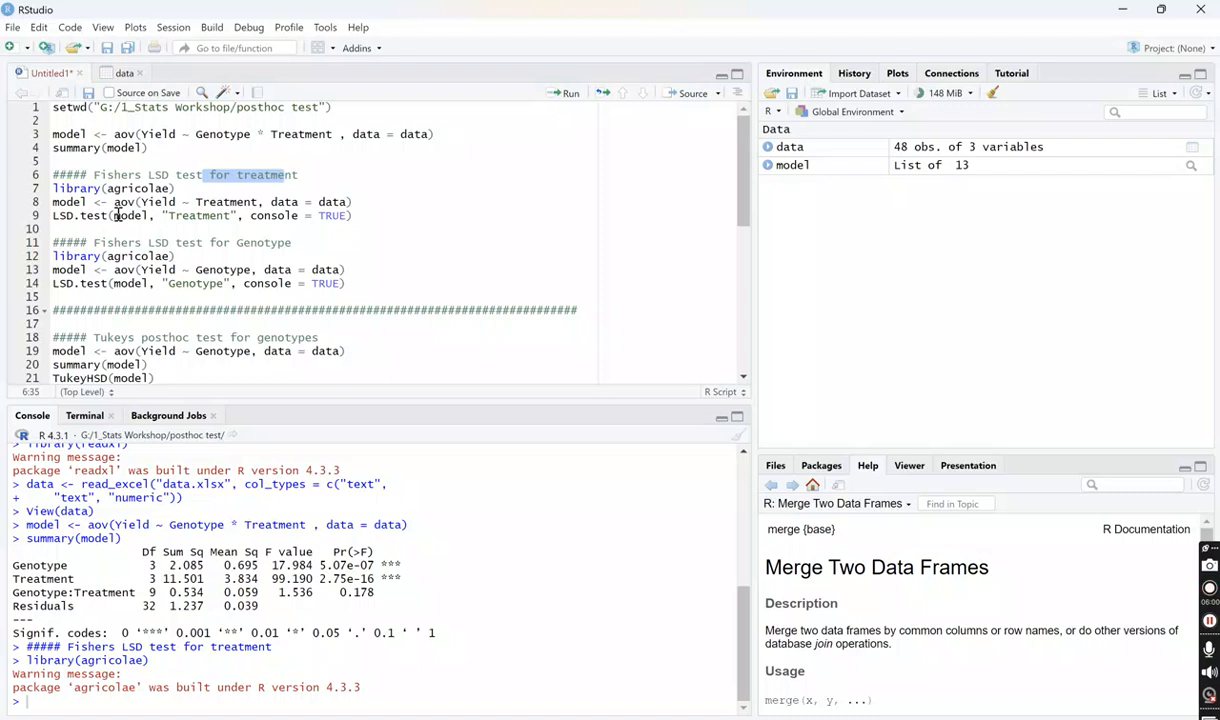
click(215, 202)
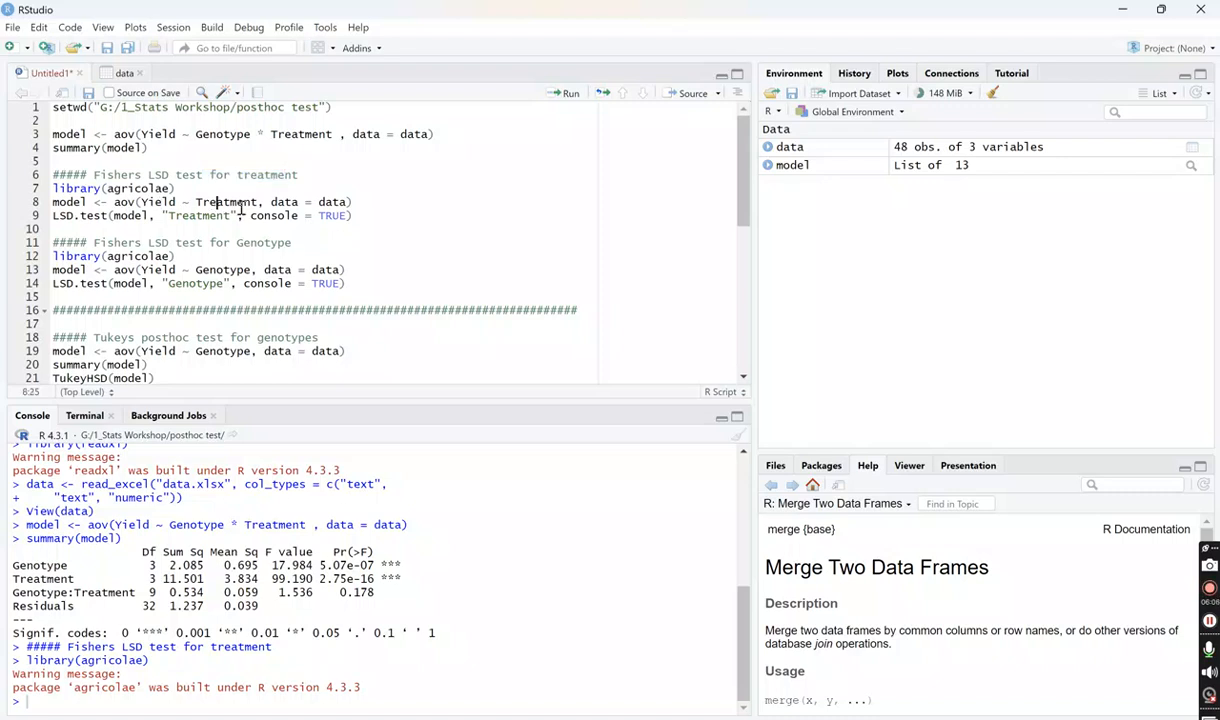
key(ctrl+Return)
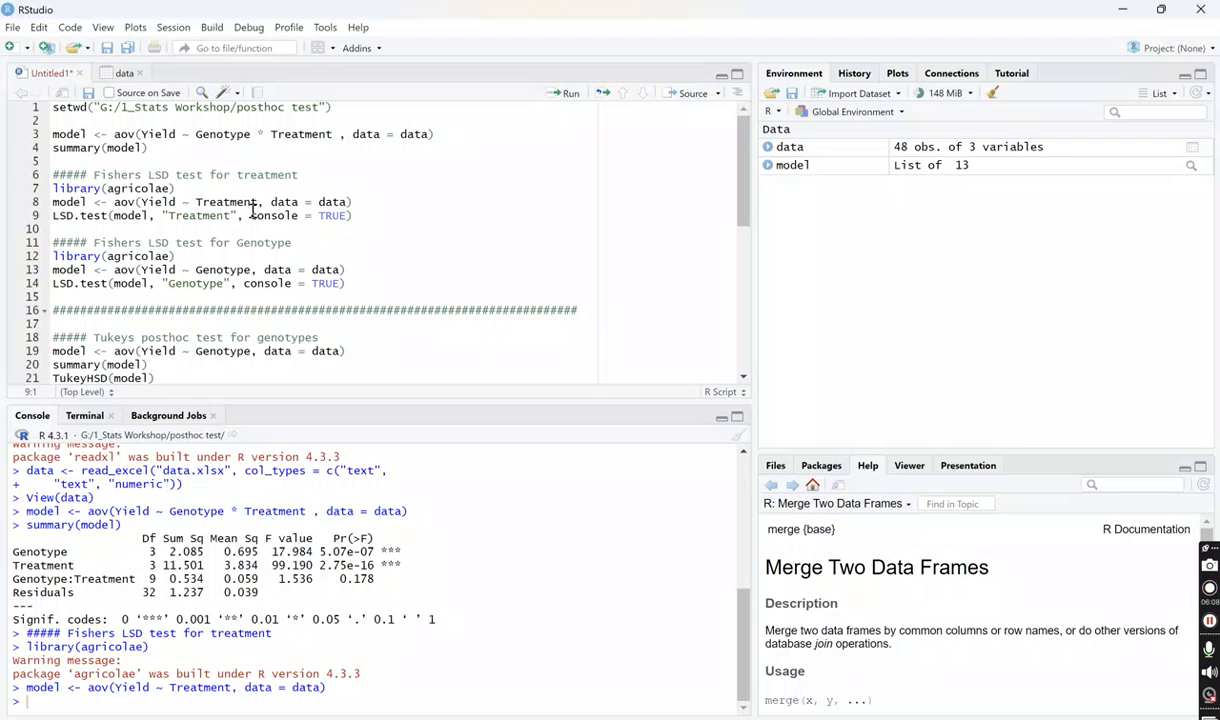
Add a summary(model) line below the Treatment model in the Fisher's LSD treatment section, run it and check the Treatment p-value.
click(357, 202)
key(Return)
text(summary)
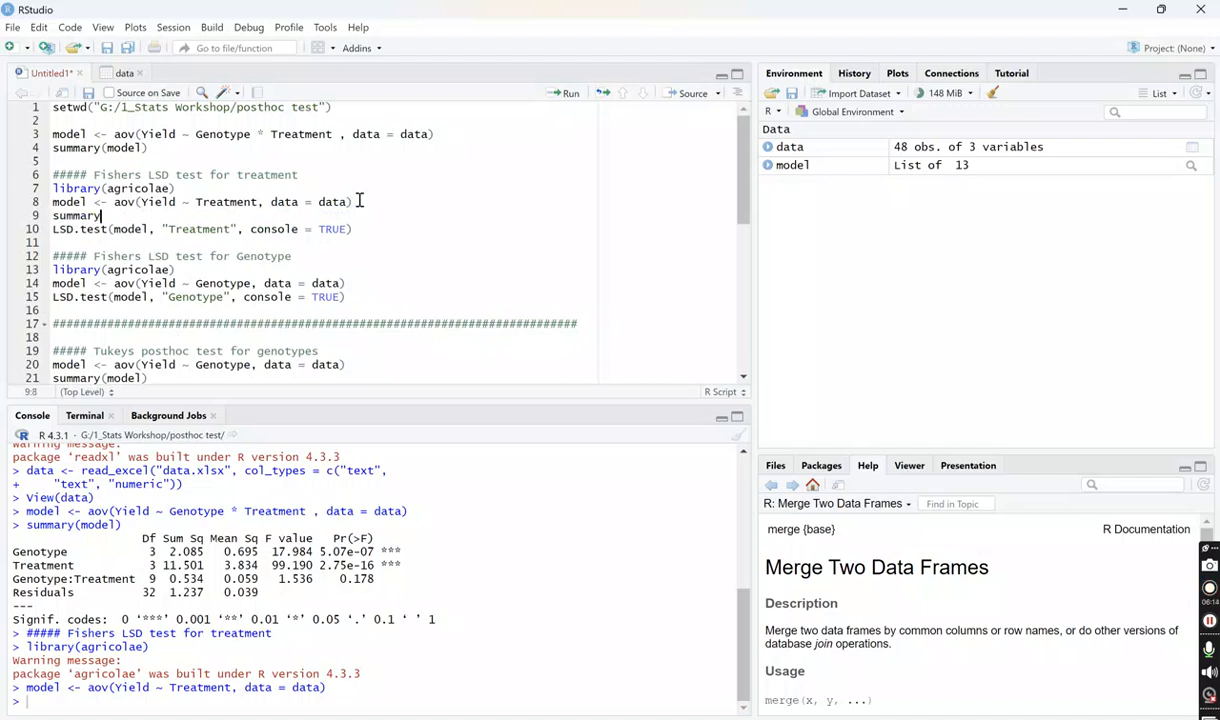
text((model)
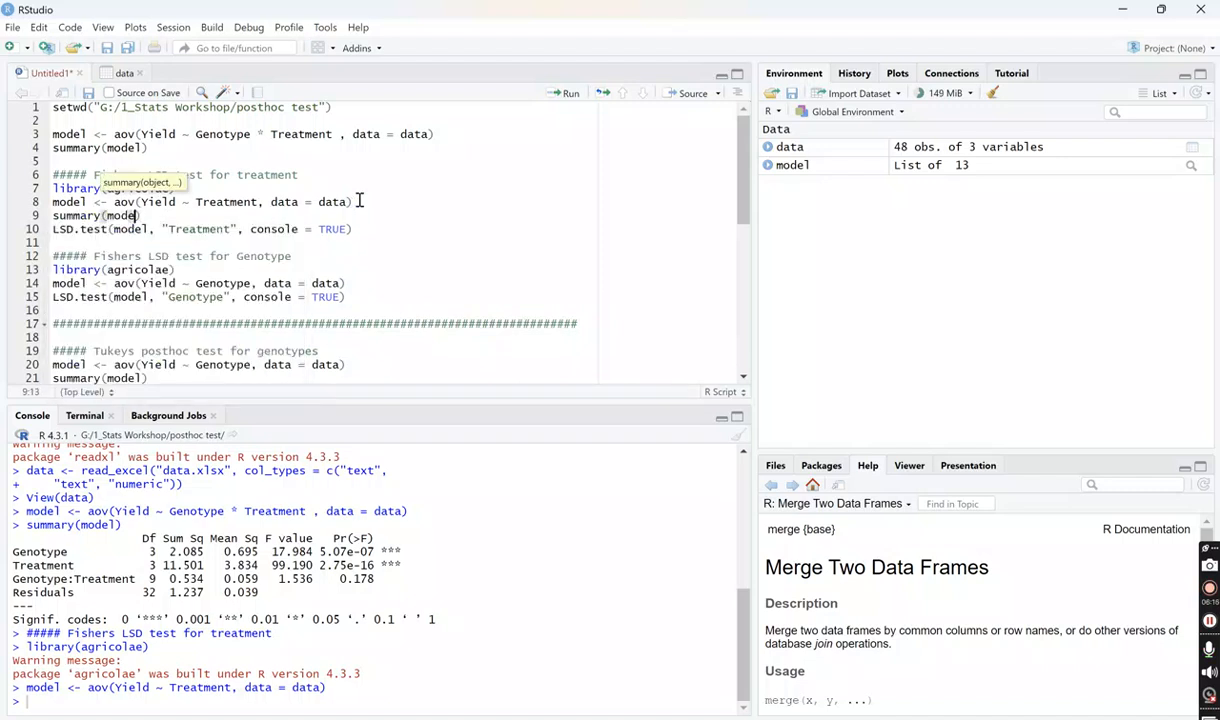
key(ctrl+Return)
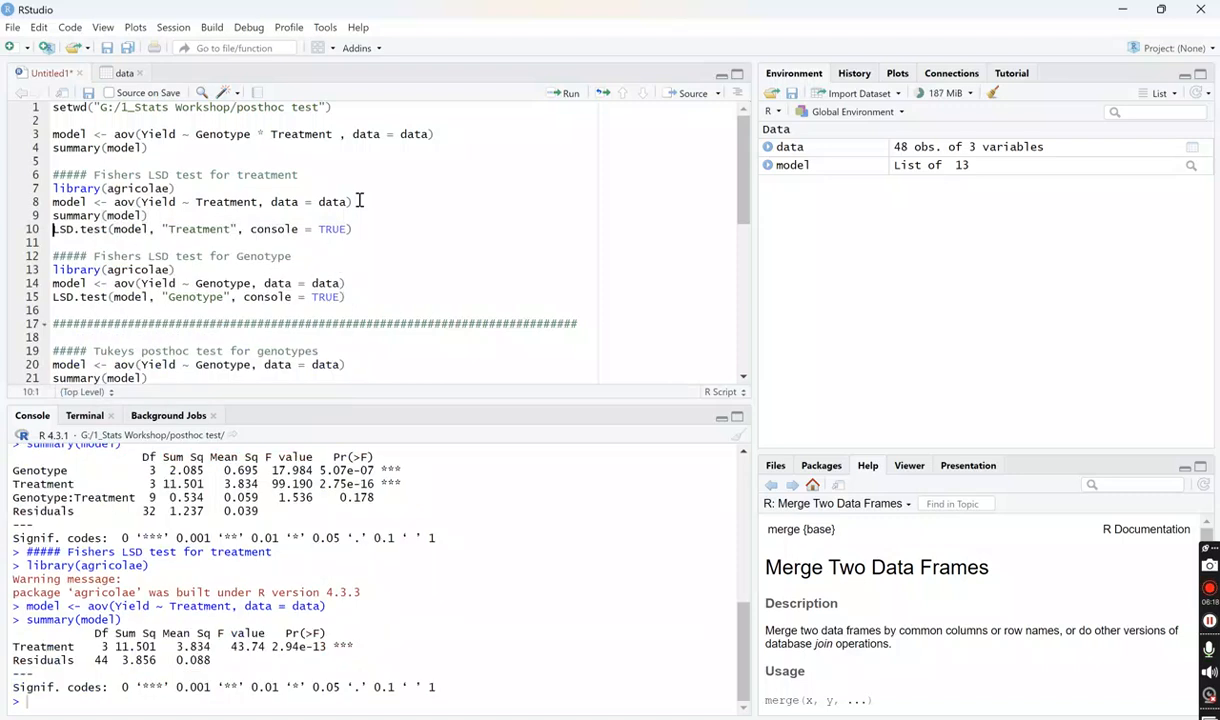
drag(272, 650, 338, 649)
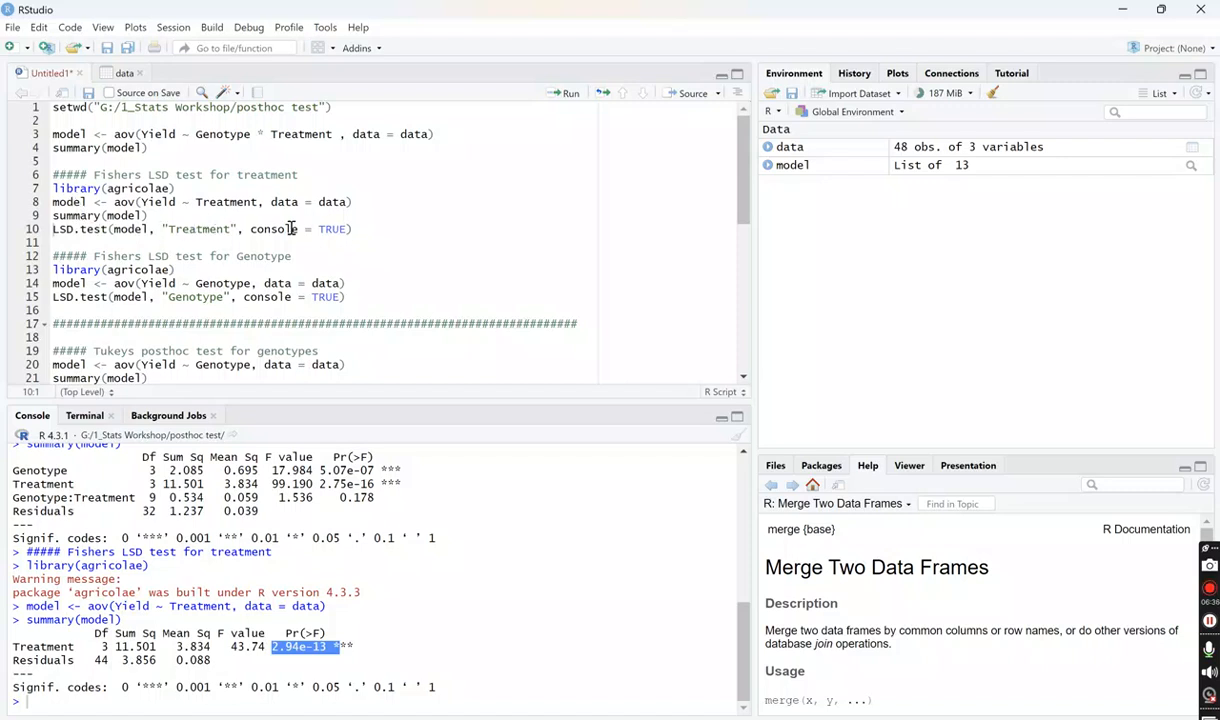
Run the LSD.test line for "Treatment" and look through its means table and letter groupings in the console.
click(208, 229)
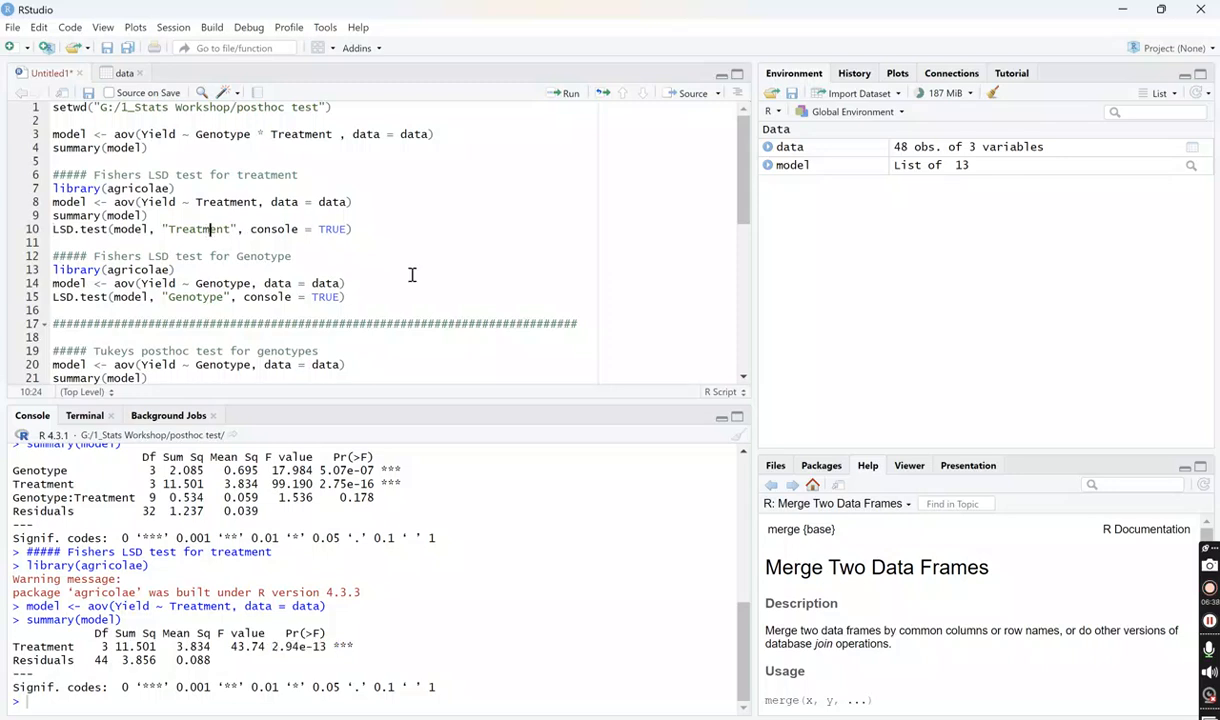
key(ctrl+Return)
scroll(338, 568, up, 3)
scroll(338, 568, up, 2)
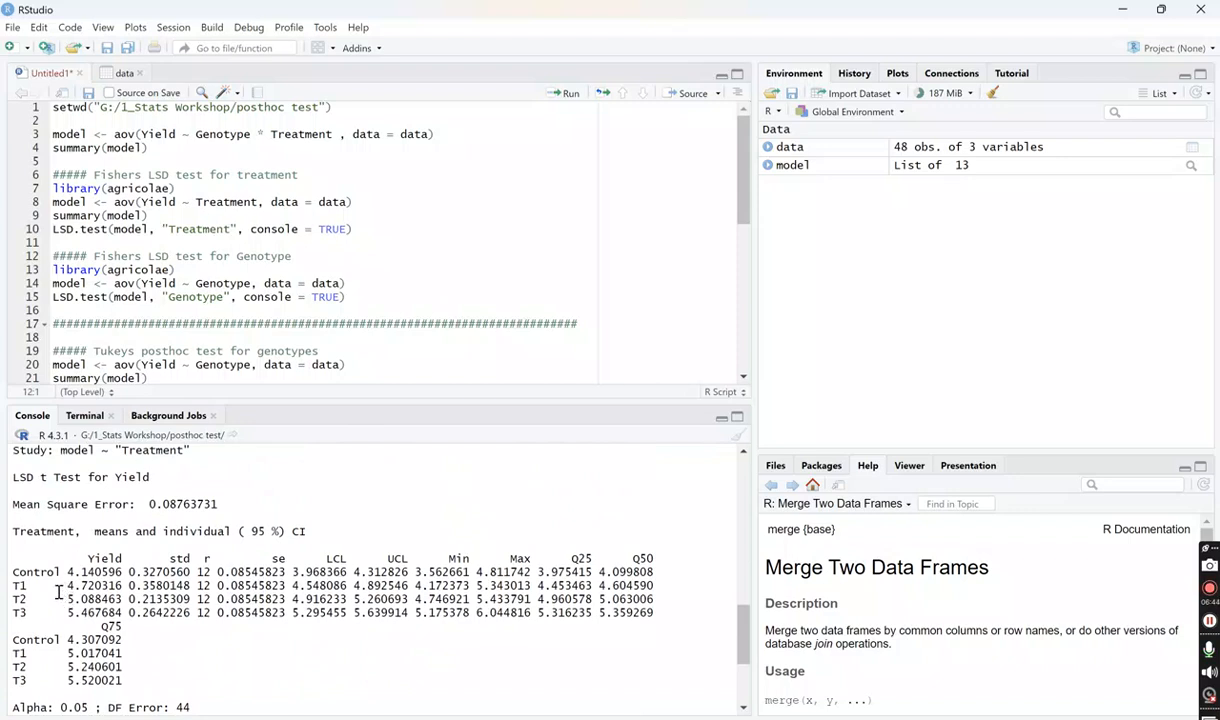
scroll(60, 570, down, 5)
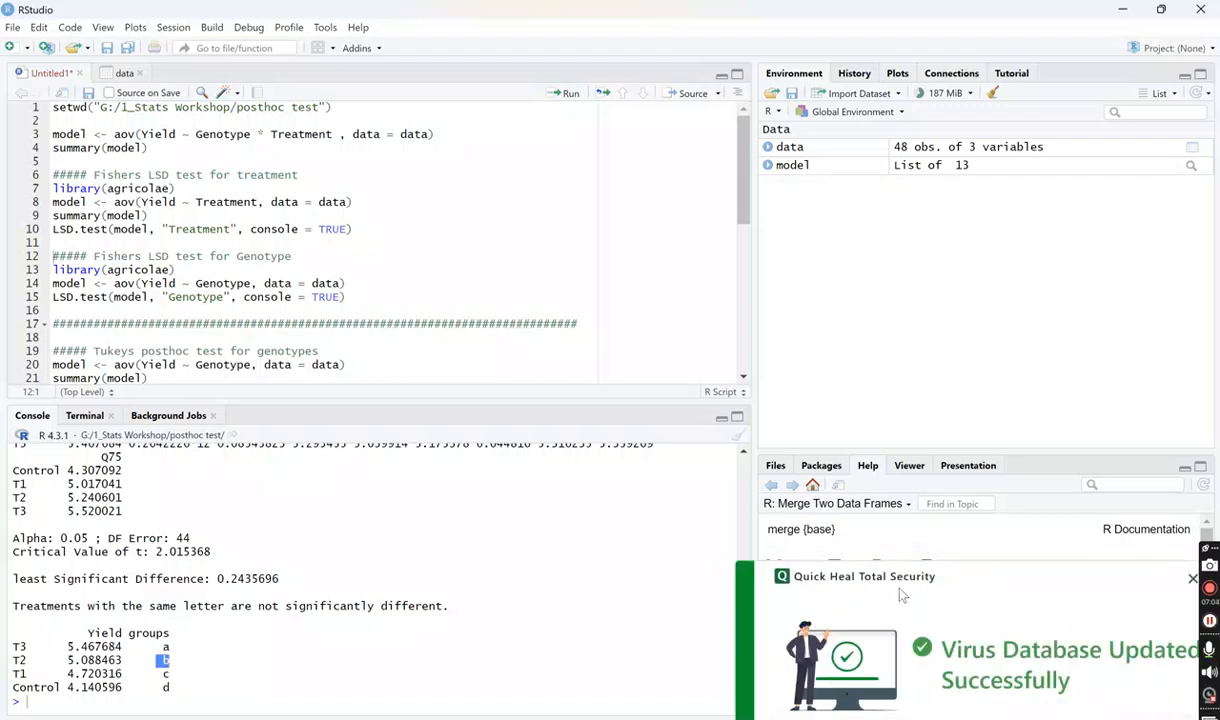
Dismiss the antivirus notification and examine the Fisher's LSD letter groupings and mean yields of T3, T2, T1 and Control.
click(1191, 580)
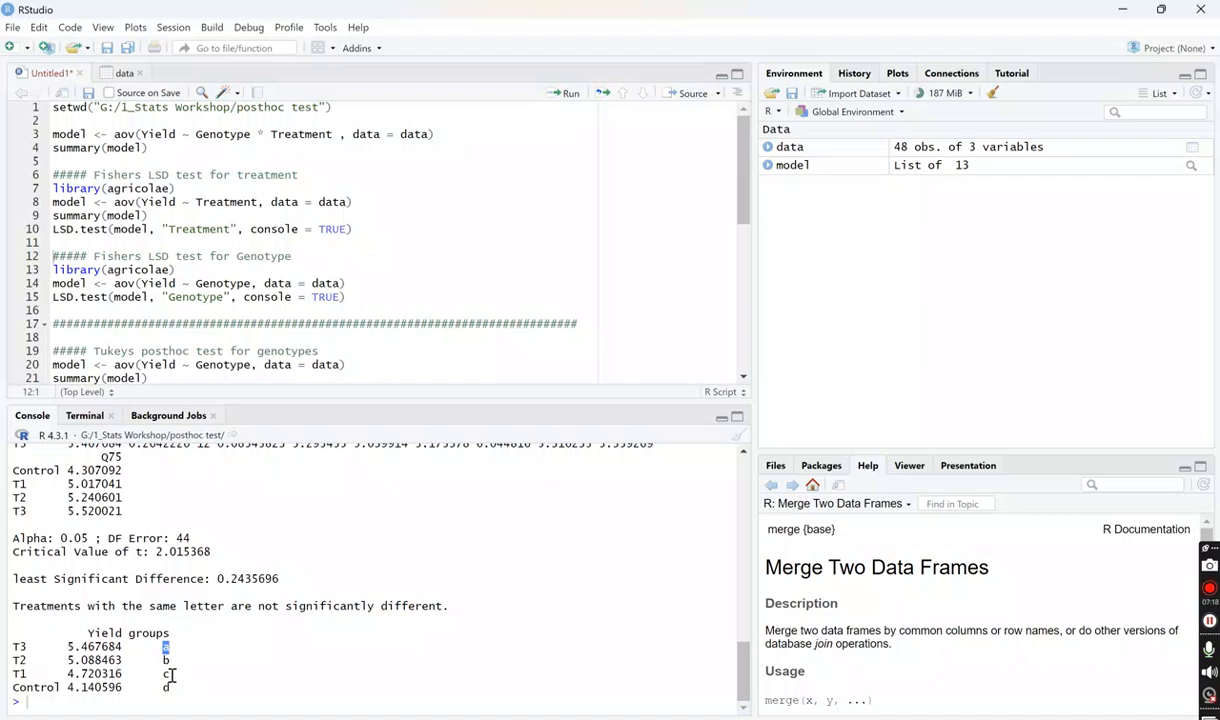
double_click(166, 675)
click(168, 668)
mouse_move(169, 660)
mouse_down()
mouse_move(14, 662)
mouse_move(169, 679)
mouse_up()
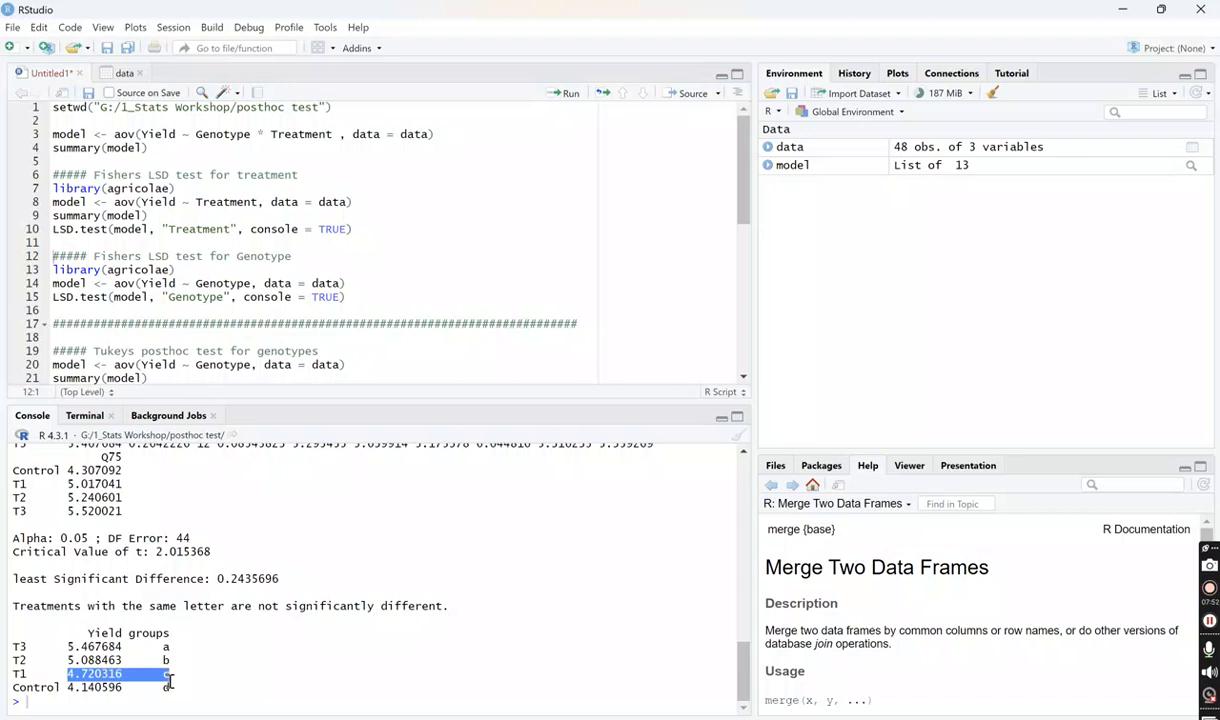
drag(14, 647, 178, 660)
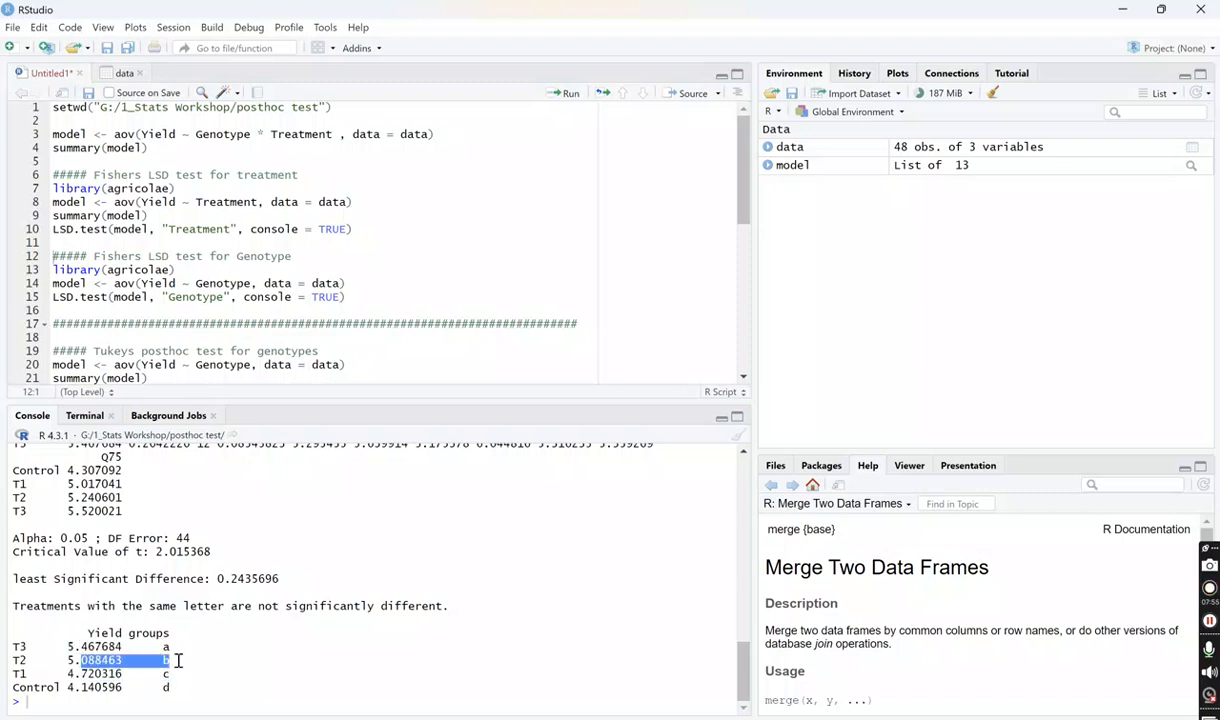
click(238, 658)
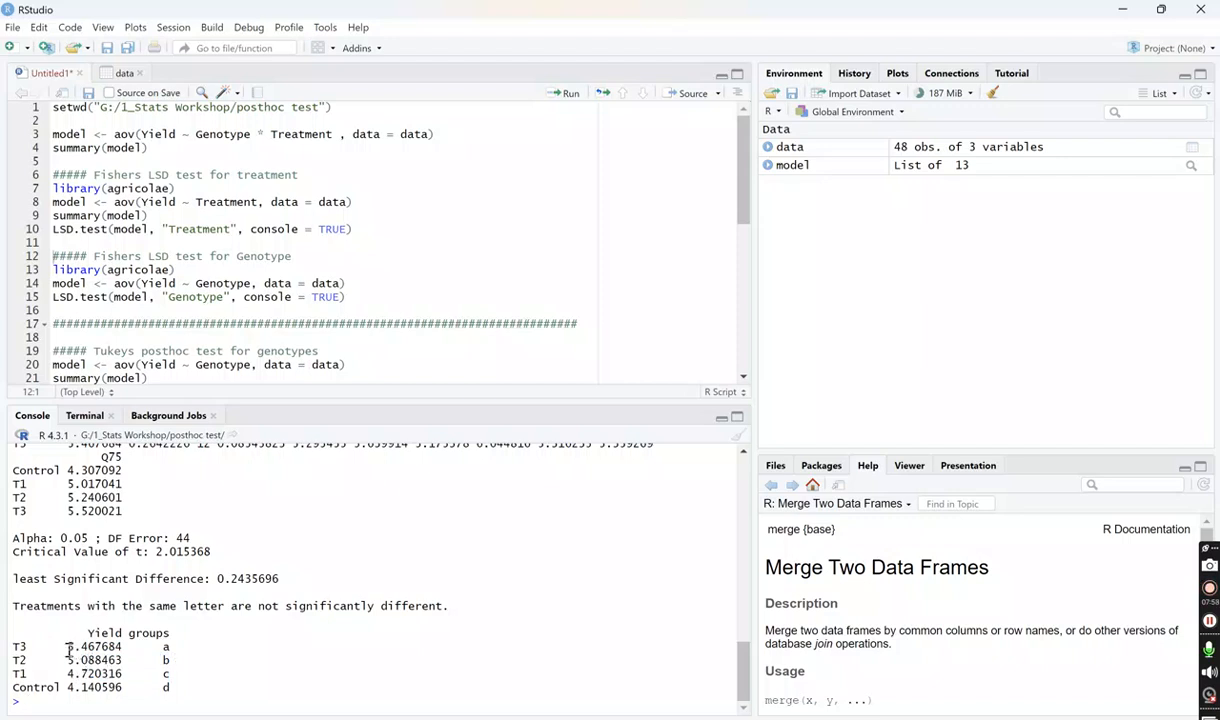
drag(67, 647, 157, 649)
click(167, 664)
drag(168, 684, 166, 650)
click(167, 652)
Run the Fisher's LSD section for Genotype: load agricolae, fit Yield ~ Genotype and execute LSD.test on "Genotype".
click(134, 270)
key(ctrl+Return)
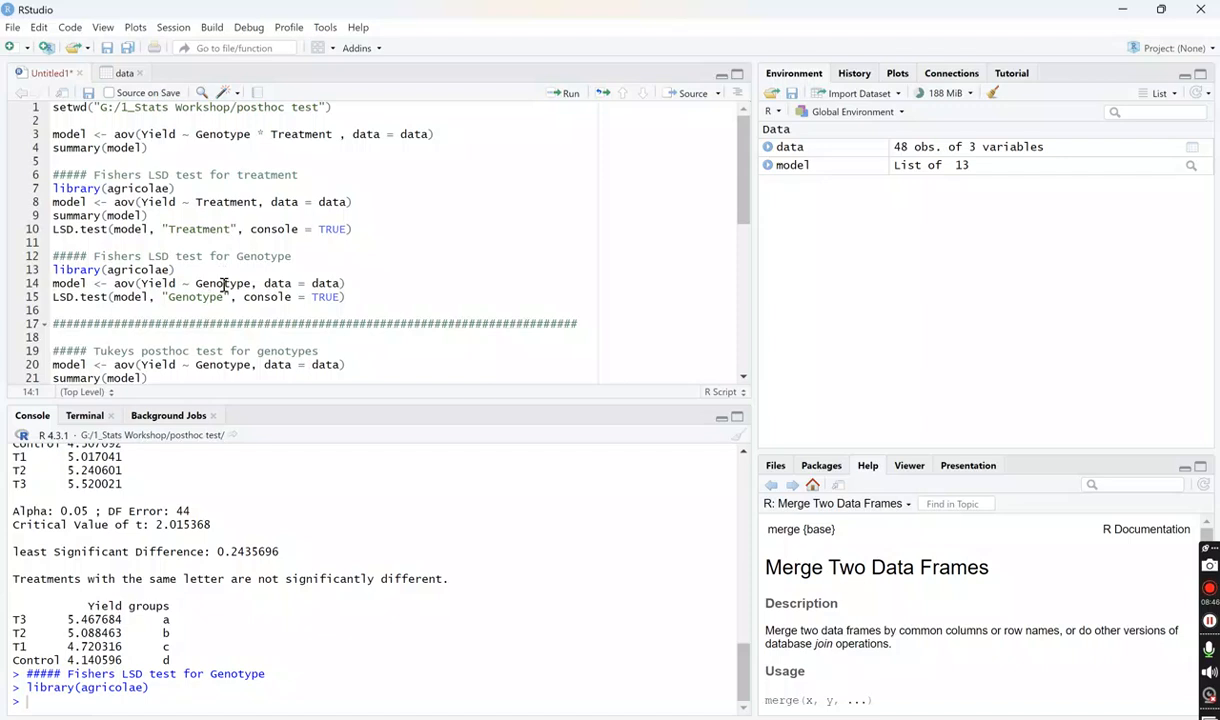
key(ctrl+Return)
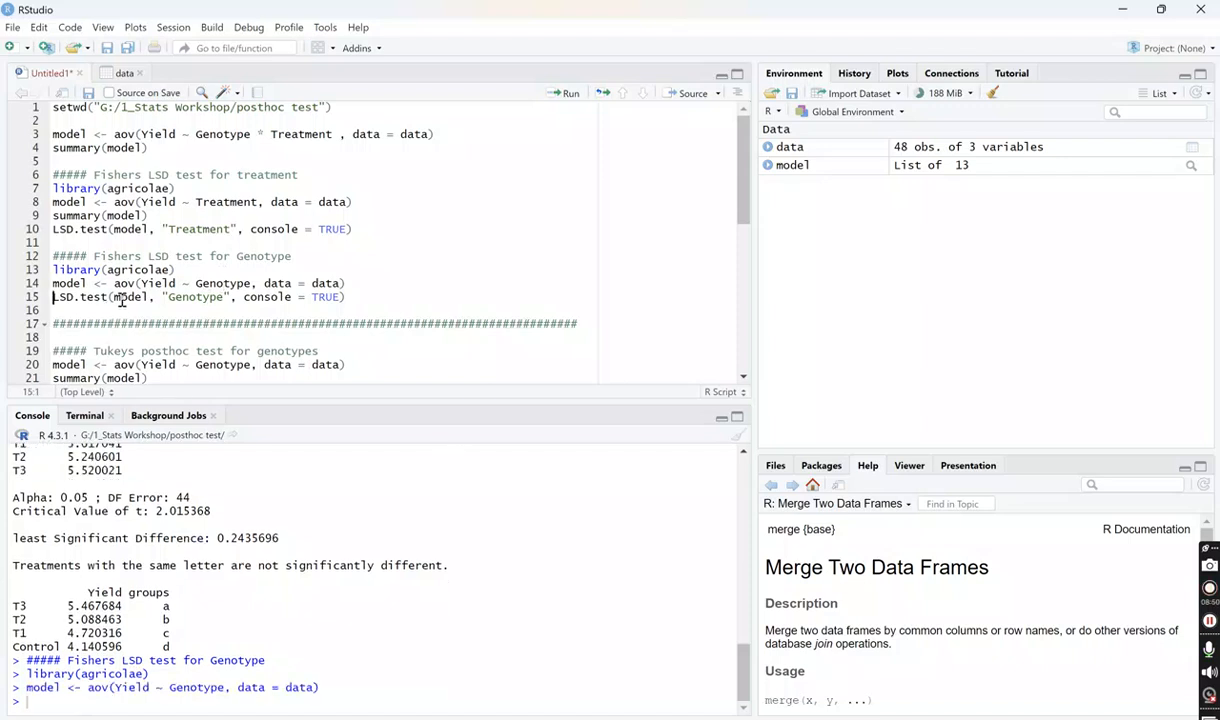
key(ctrl+Return)
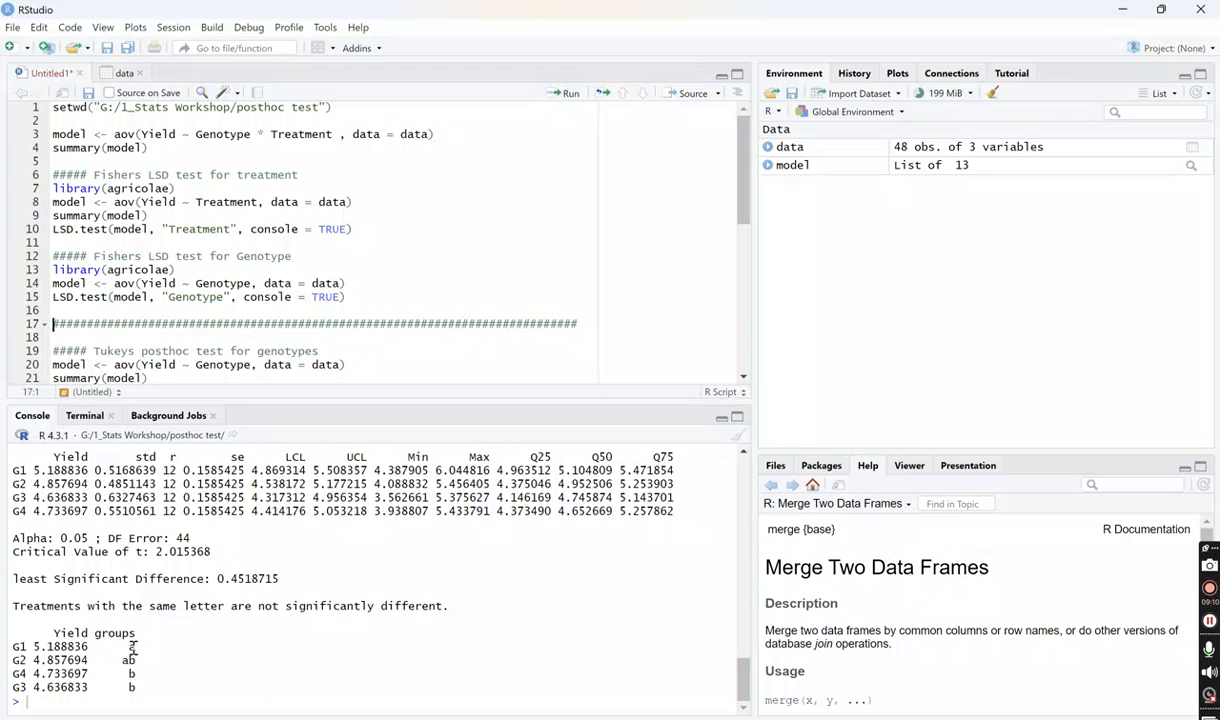
Compare the Fisher's LSD letter groupings of genotypes G1, G2, G4 and G3 in the console output.
drag(128, 646, 136, 660)
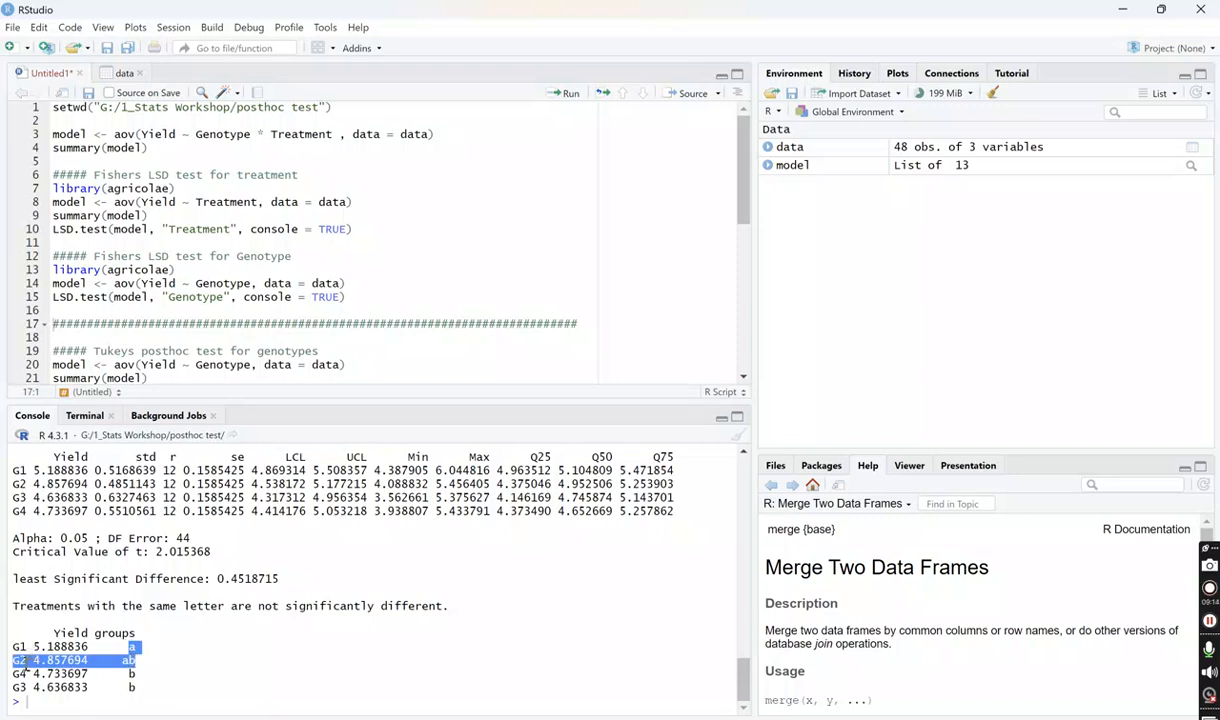
click(122, 675)
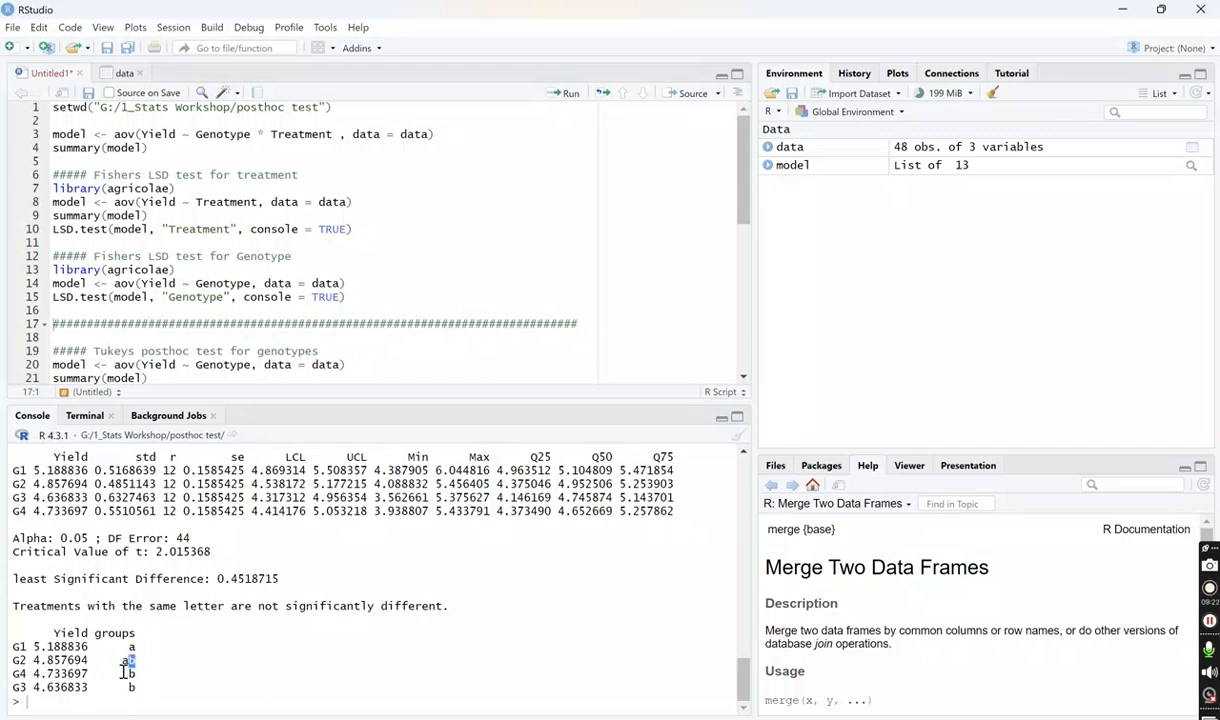
drag(133, 661, 131, 688)
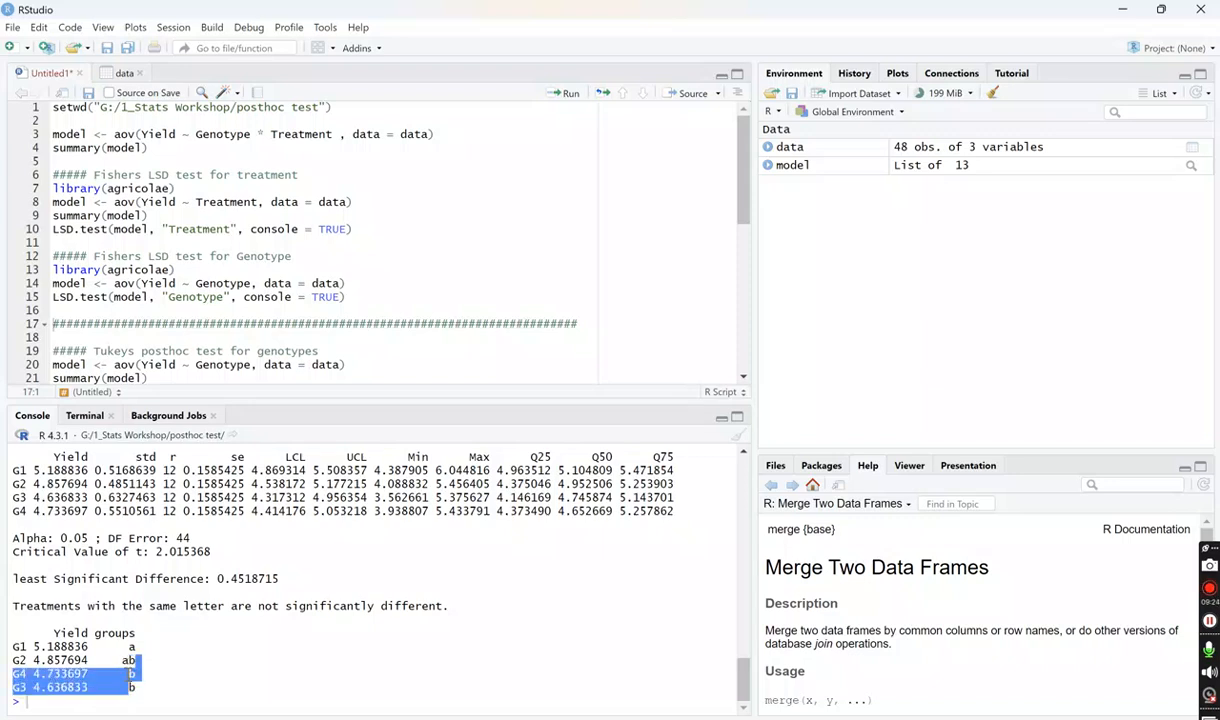
drag(13, 647, 9, 688)
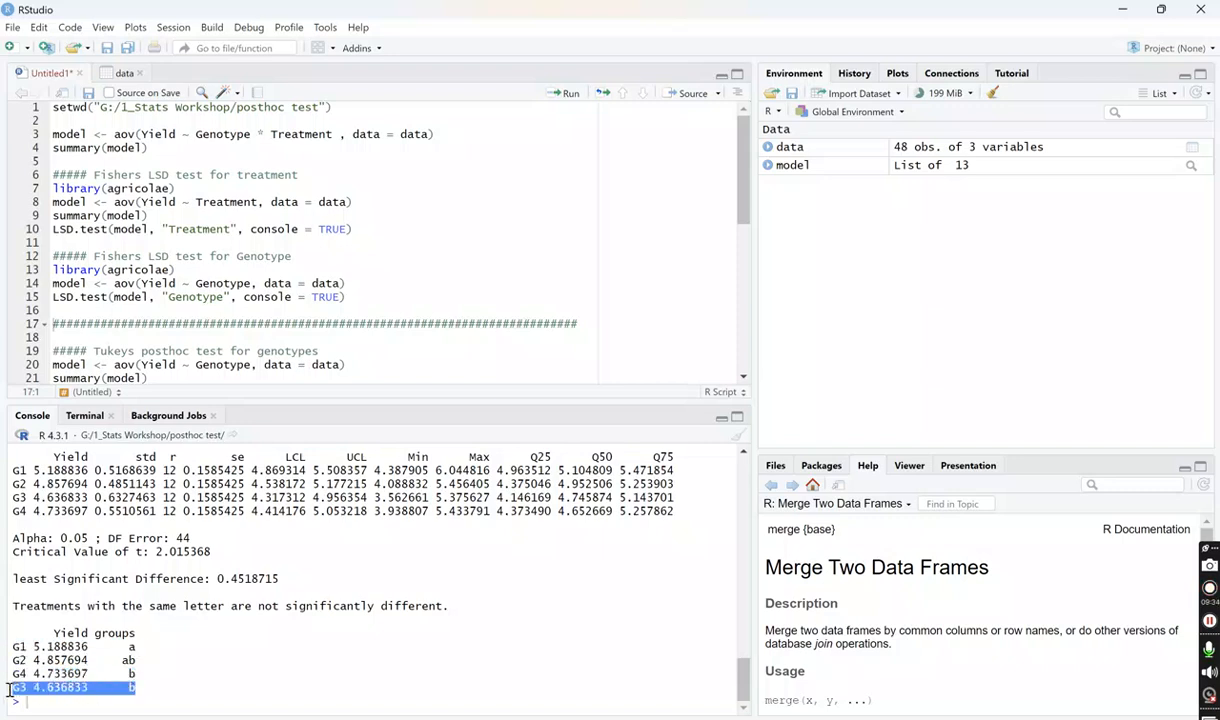
double_click(128, 661)
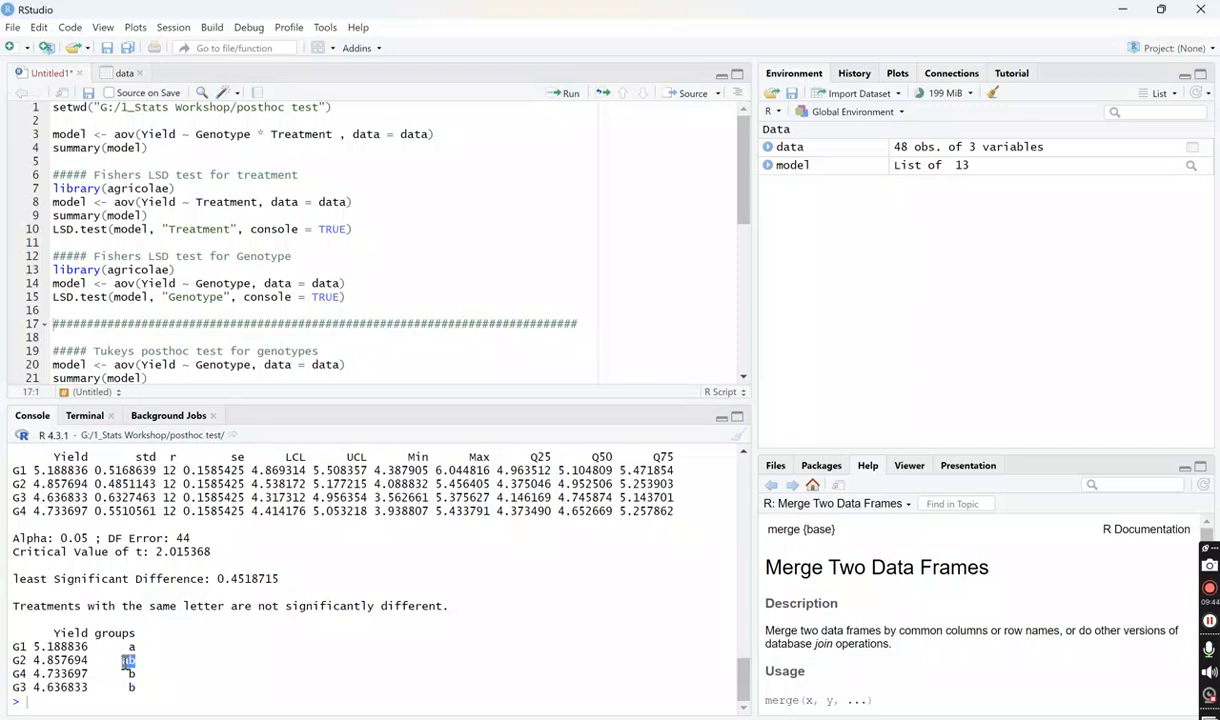
click(133, 674)
Run the Tukey post hoc section for genotypes: the Yield ~ Genotype model, its summary and TukeyHSD(model).
scroll(161, 264, down, 2)
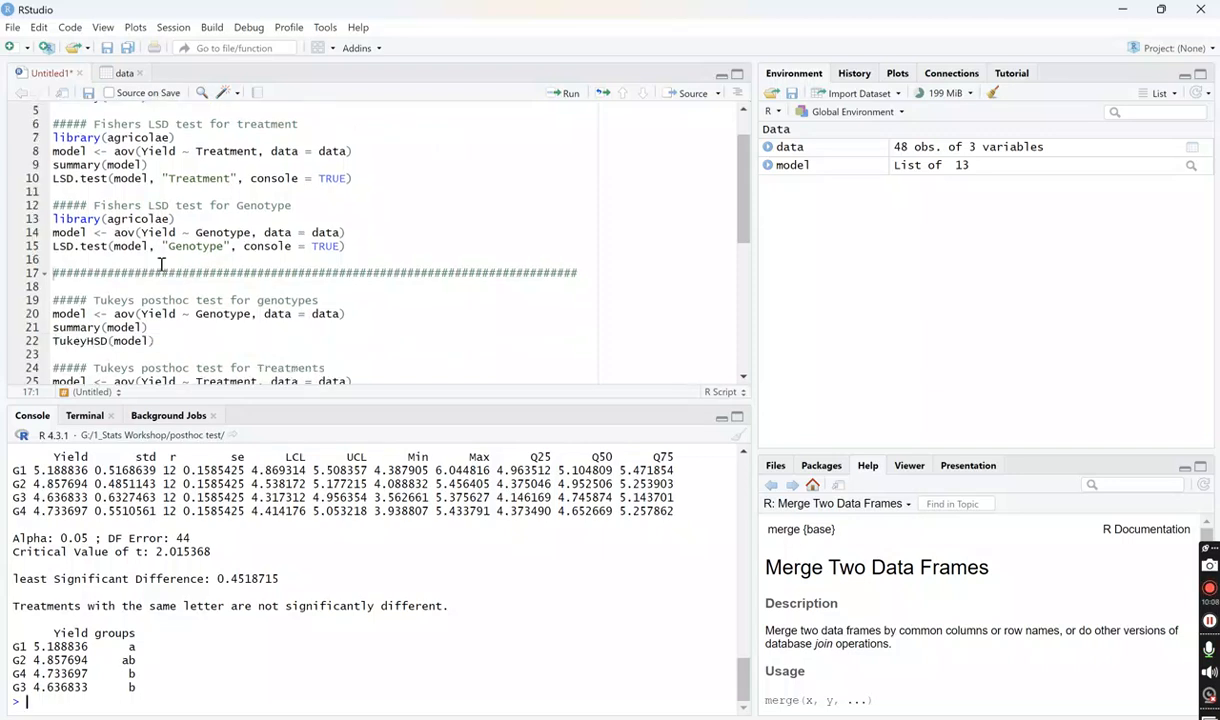
scroll(161, 264, down, 2)
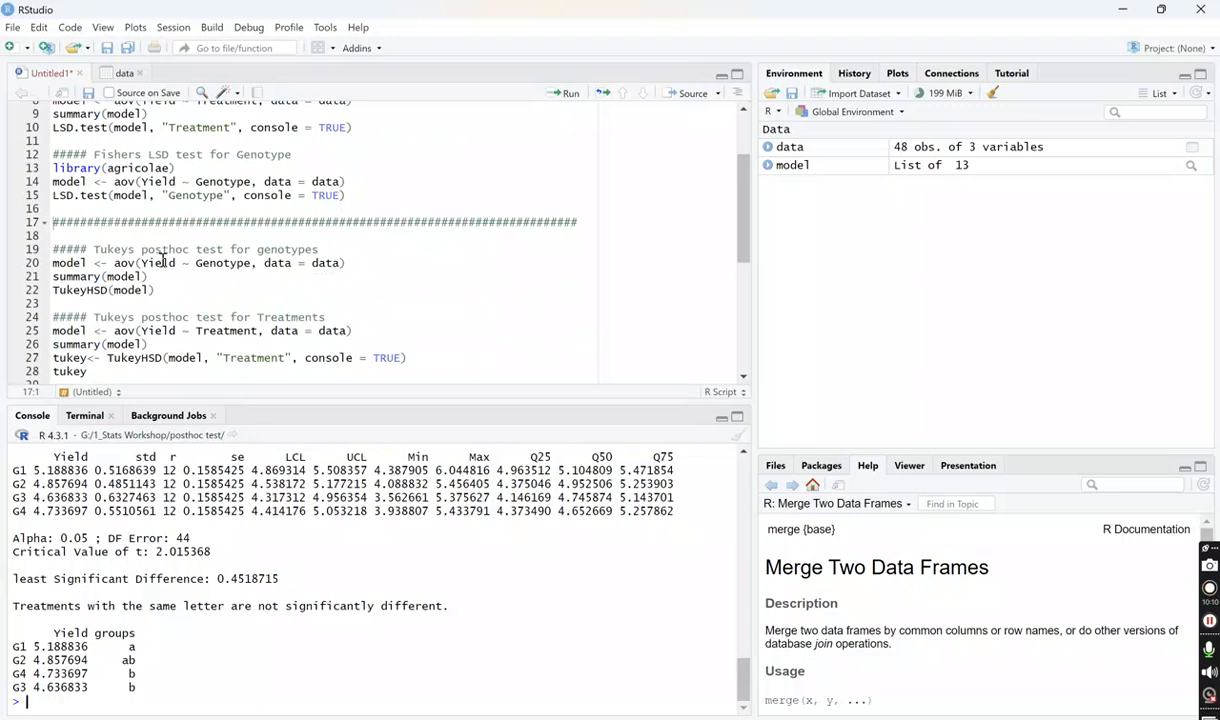
scroll(159, 258, down, 1)
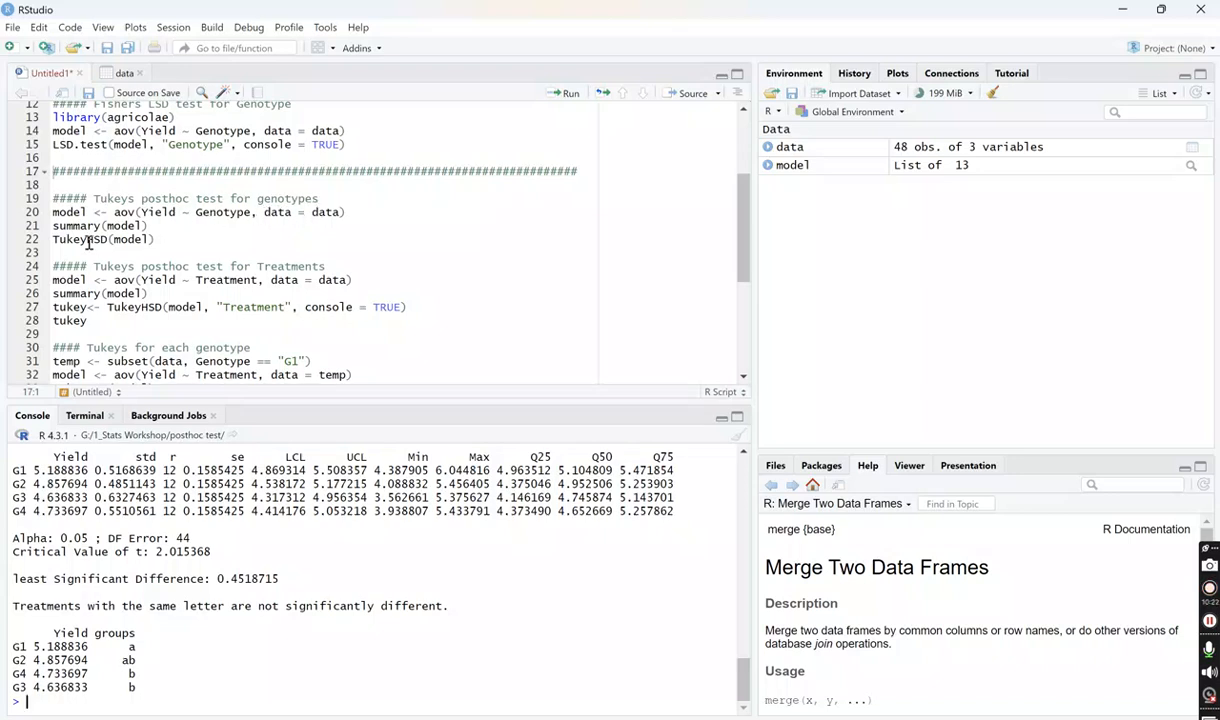
scroll(71, 244, up, 1)
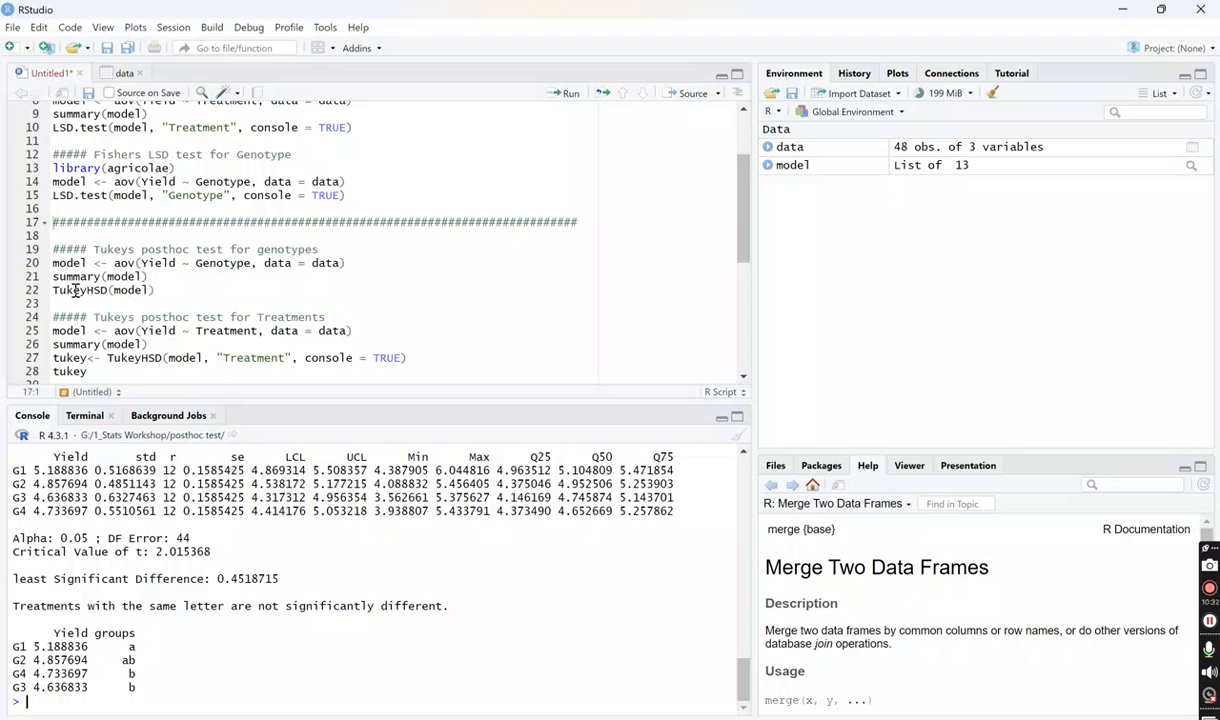
click(127, 263)
key(ctrl+Return)
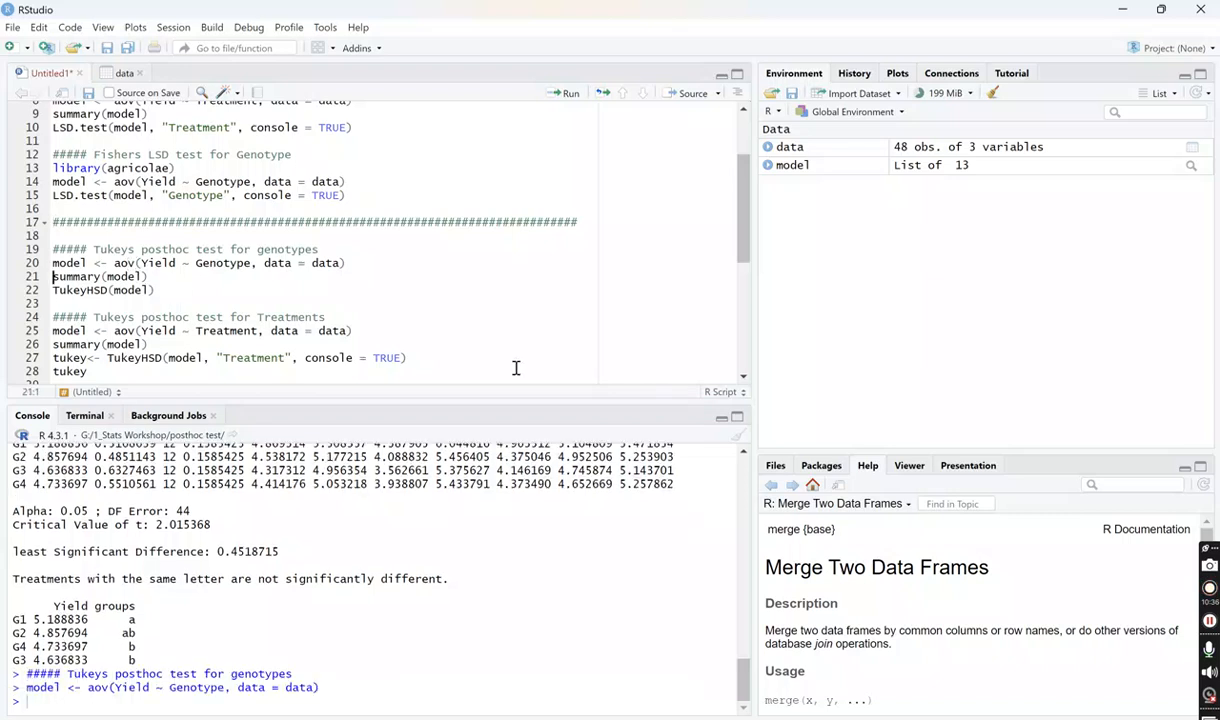
click(80, 277)
key(ctrl+Return)
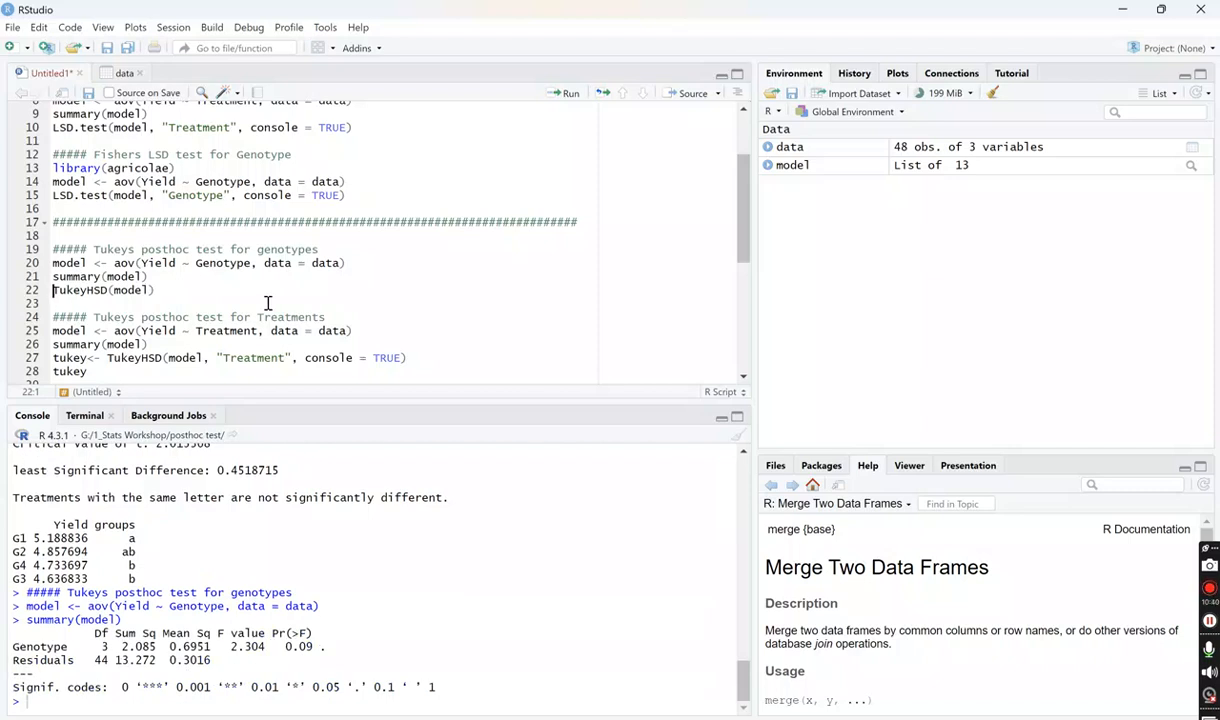
click(79, 290)
key(ctrl+Return)
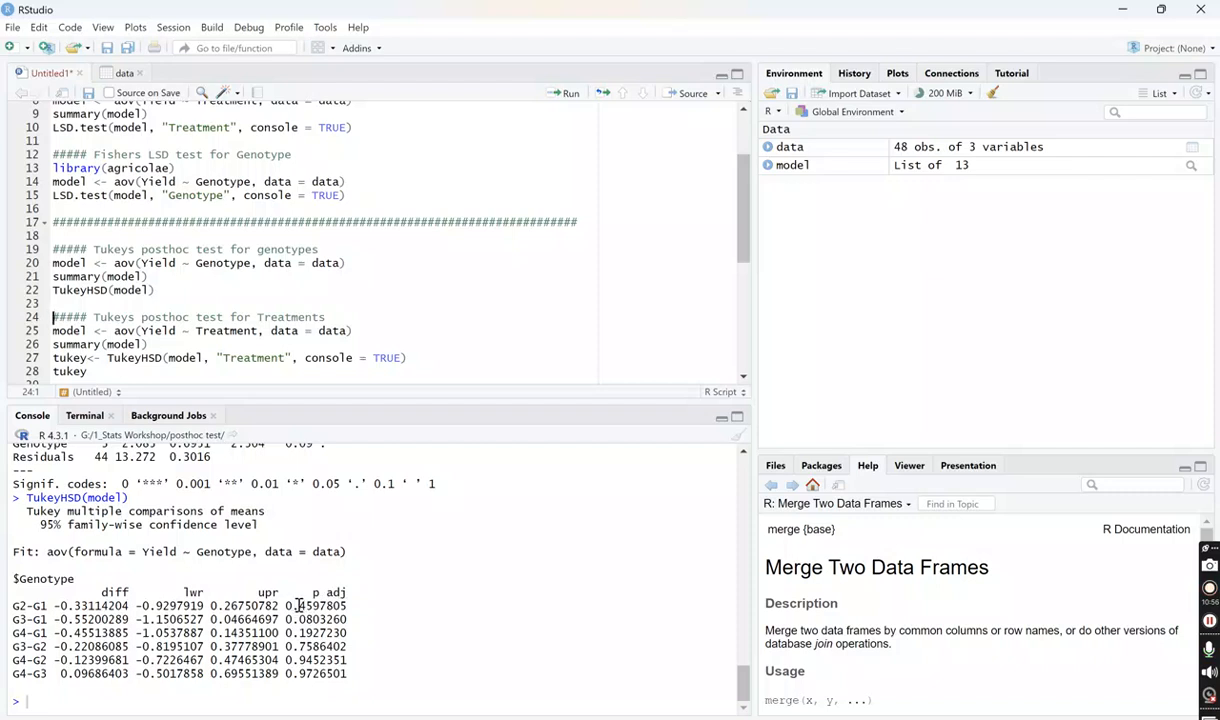
Examine the adjusted p-values of the genotype Tukey comparisons against the earlier Fisher's LSD genotype groupings.
drag(292, 606, 340, 673)
click(152, 573)
scroll(152, 575, up, 6)
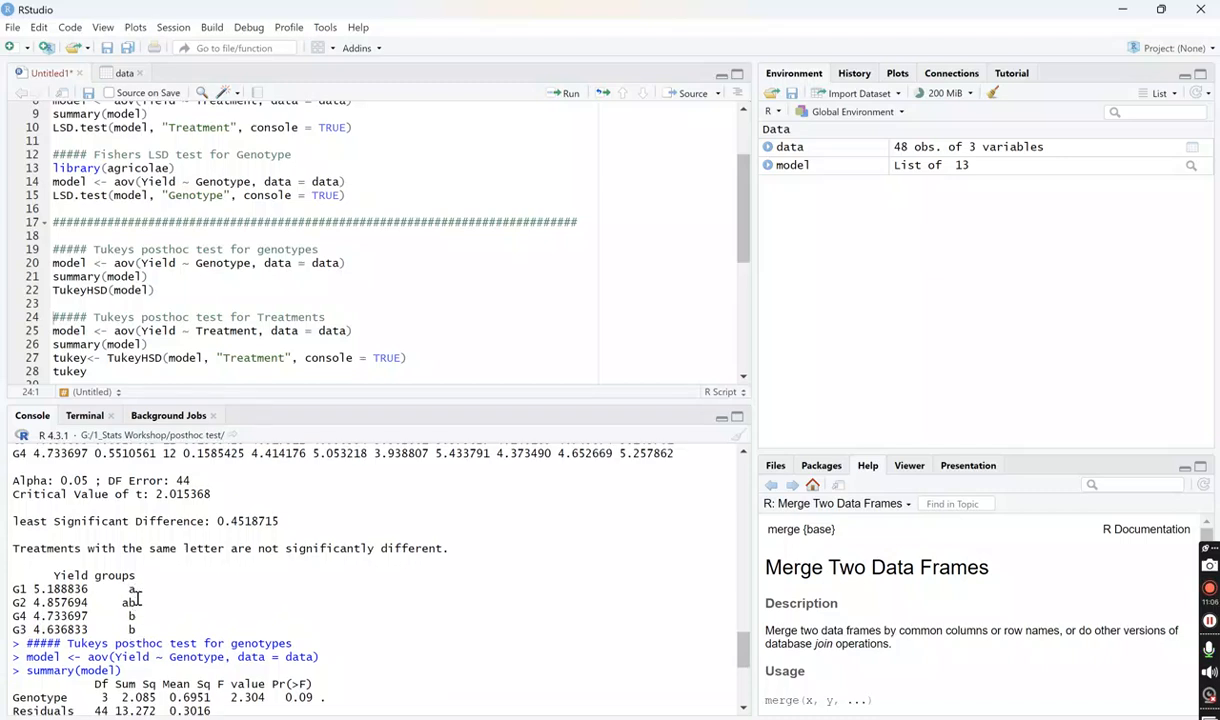
scroll(140, 595, down, 6)
scroll(140, 595, up, 6)
scroll(140, 590, down, 6)
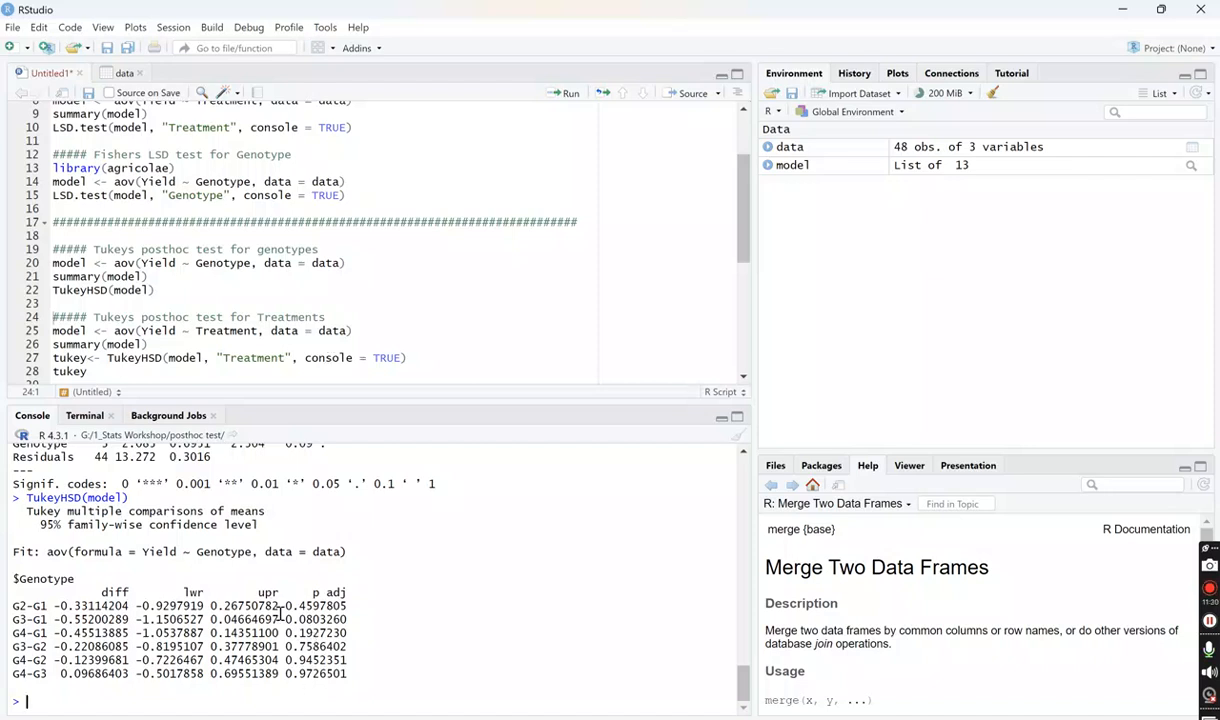
Run the Yield ~ Treatment ANOVA model and its summary in the Tukey post hoc section for Treatments.
scroll(342, 355, down, 1)
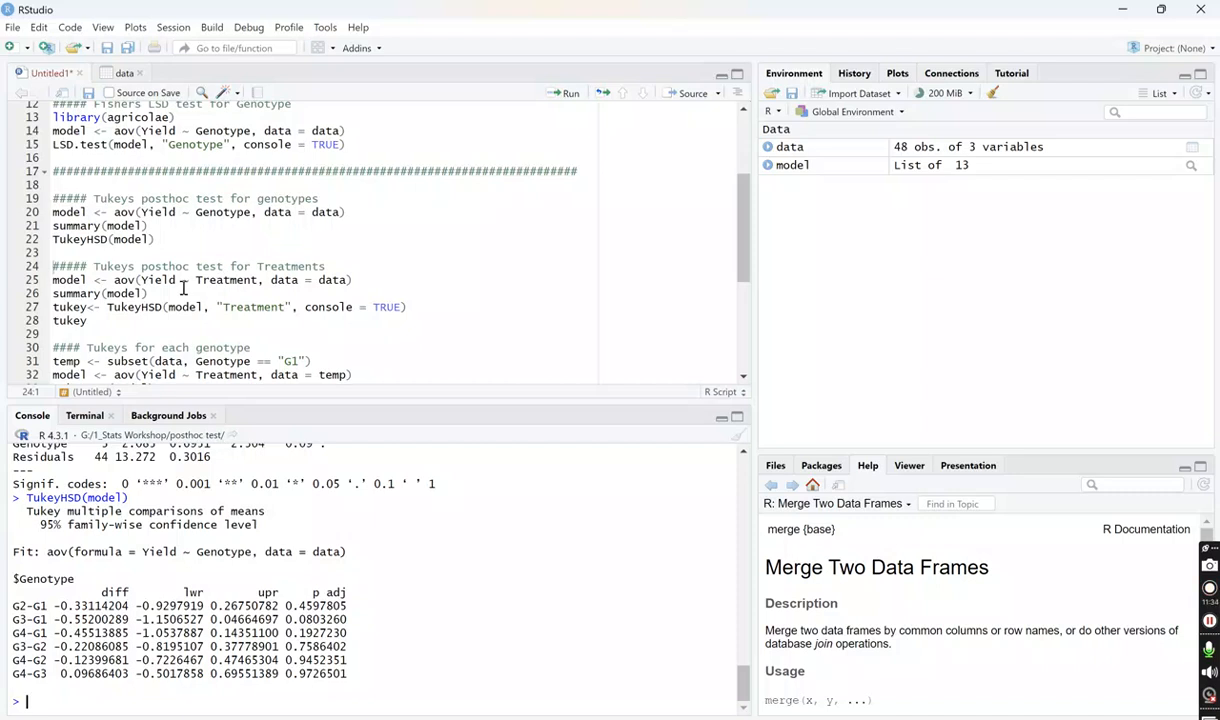
click(116, 280)
key(ctrl+Return)
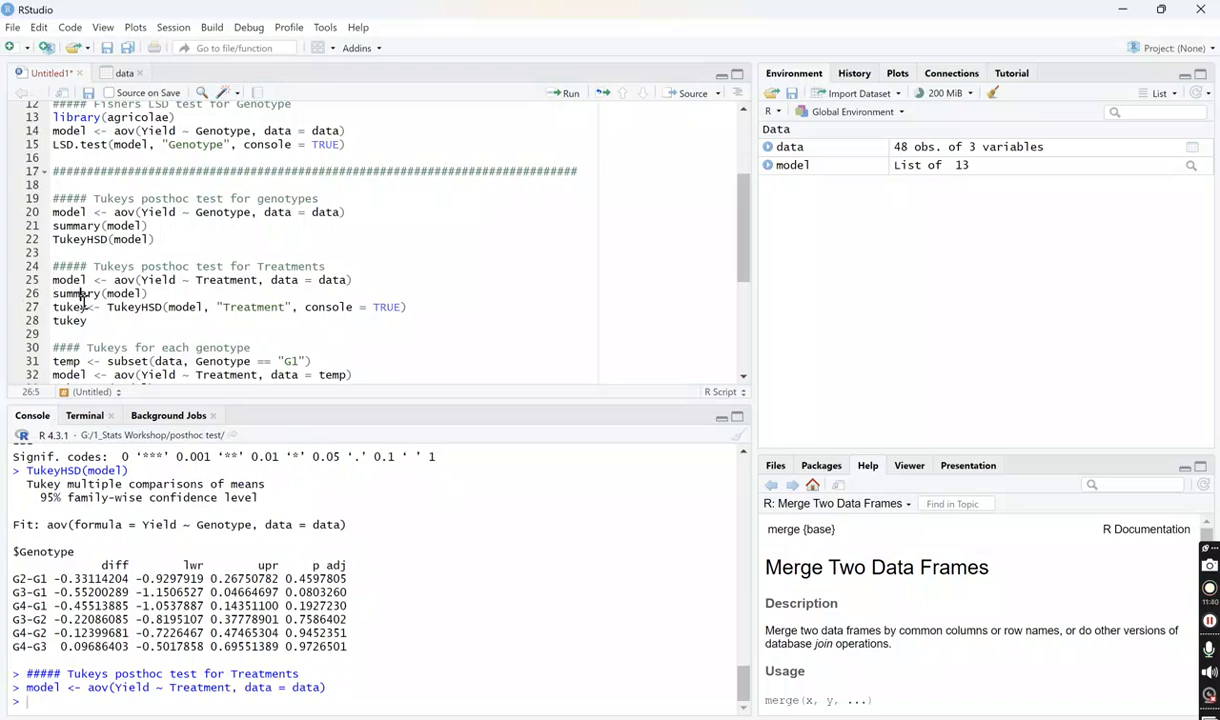
key(ctrl+Return)
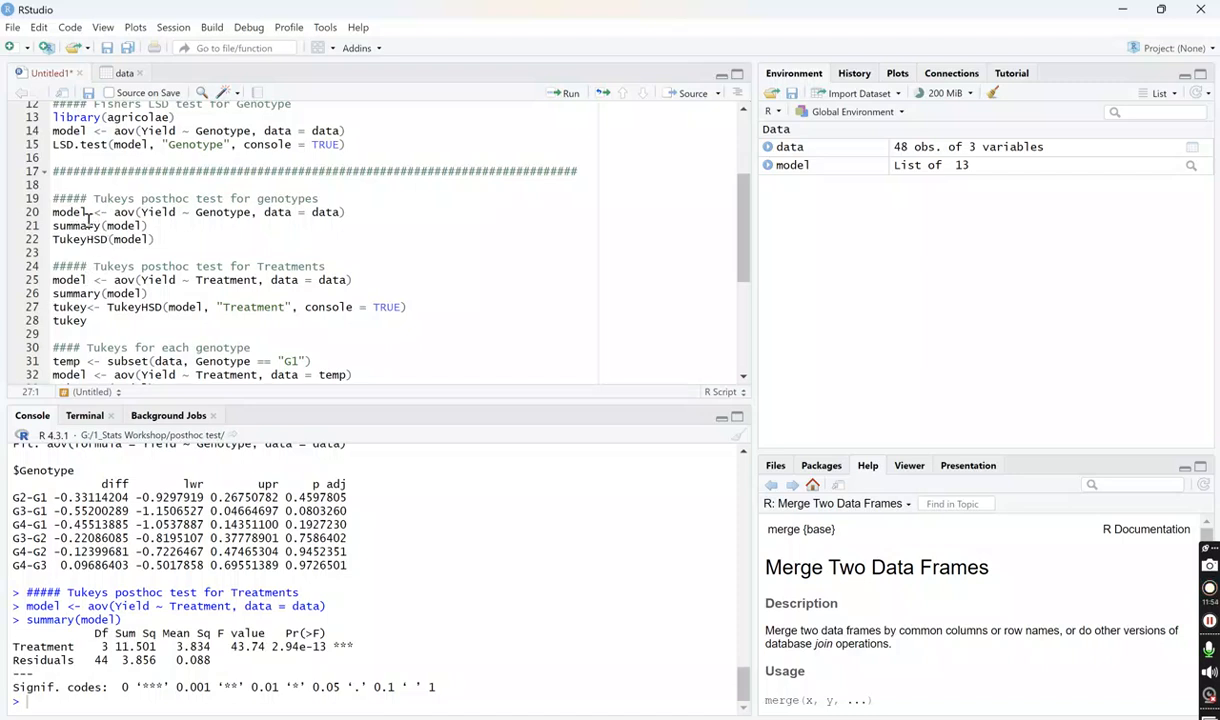
drag(55, 280, 218, 290)
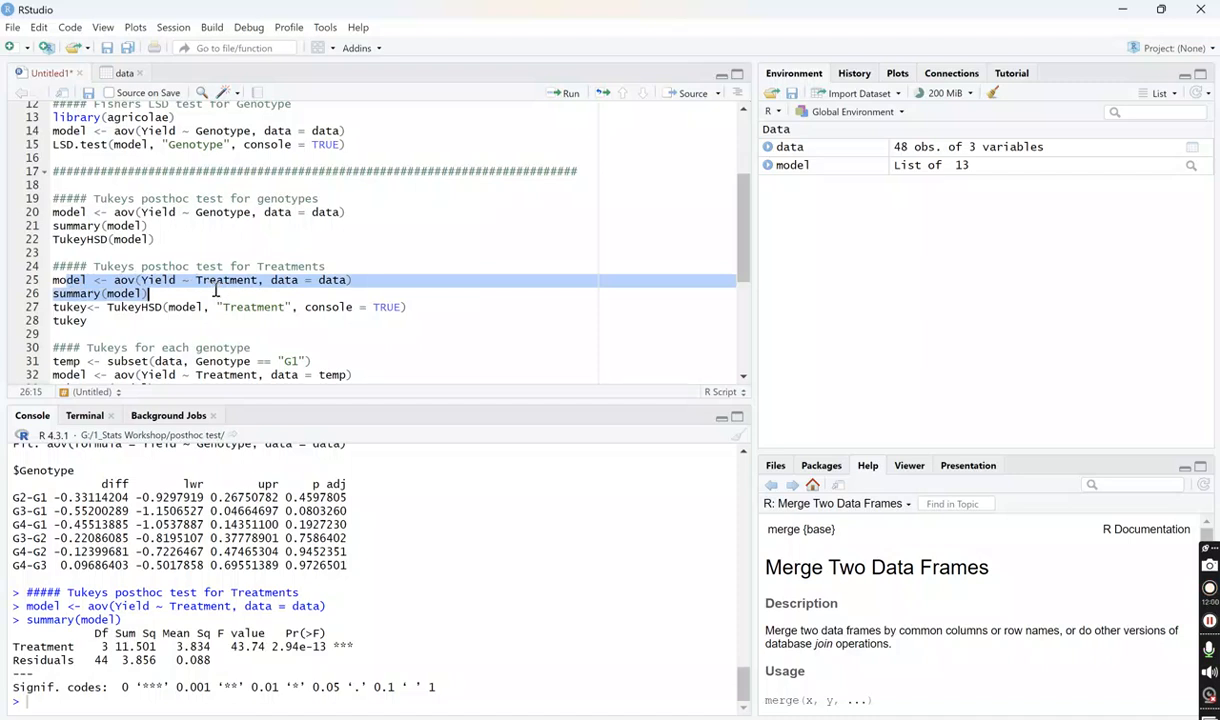
click(215, 290)
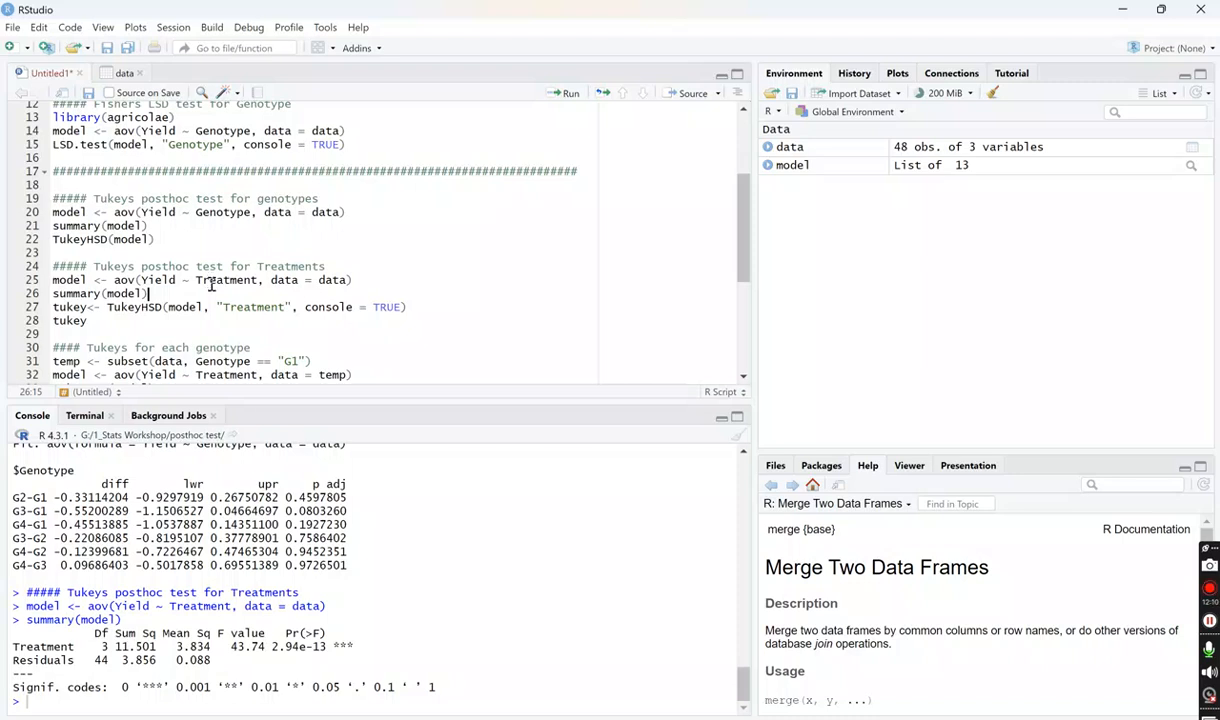
click(81, 293)
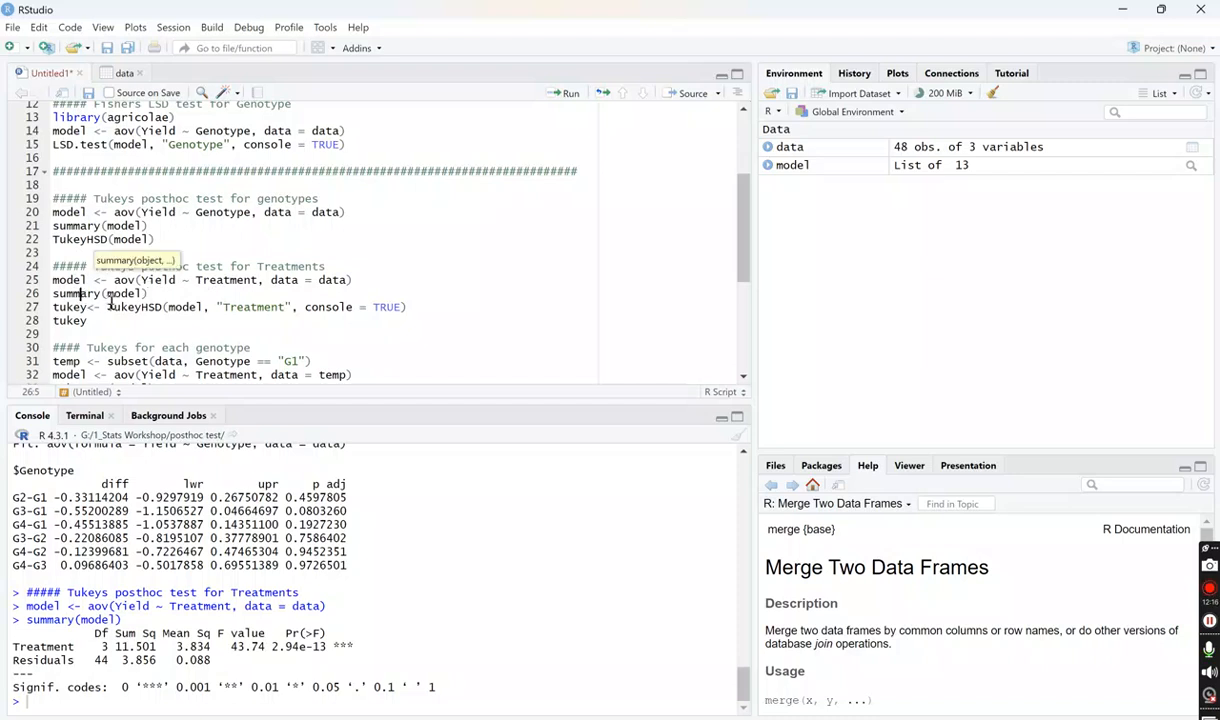
key(ctrl+Return)
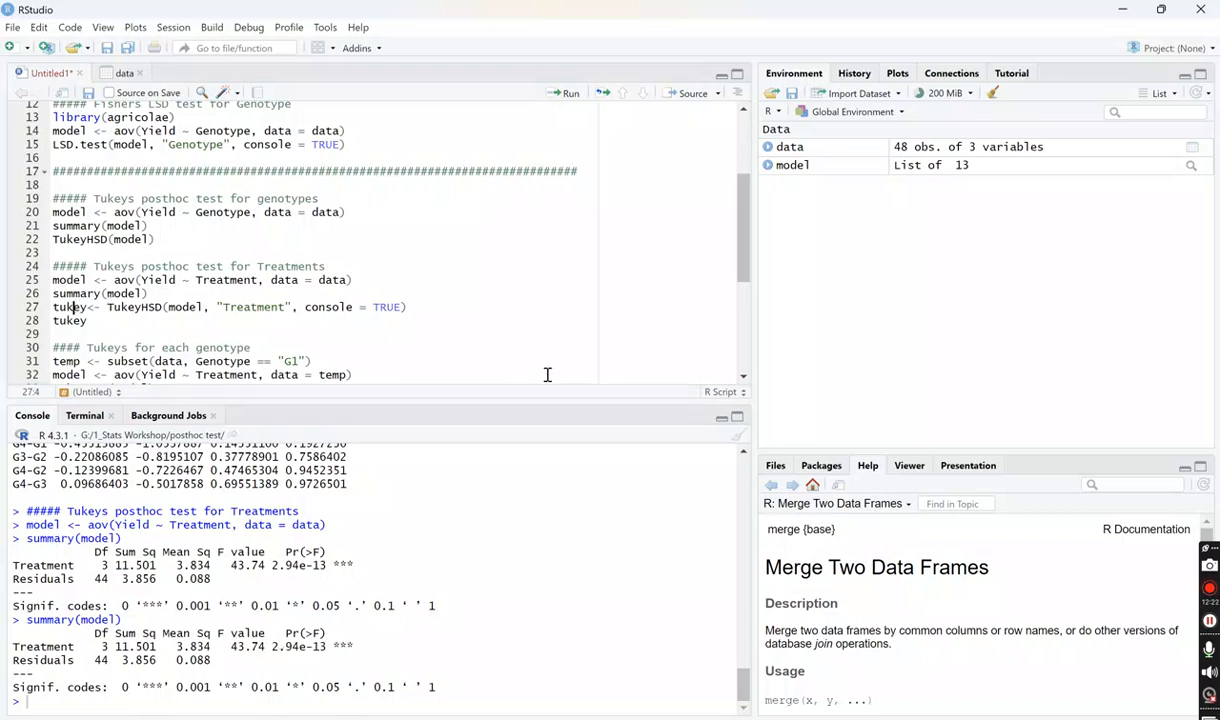
Run TukeyHSD on the Treatment model, print the tukey object, and examine the adjusted p-values of the treatment comparisons.
key(ctrl+Return)
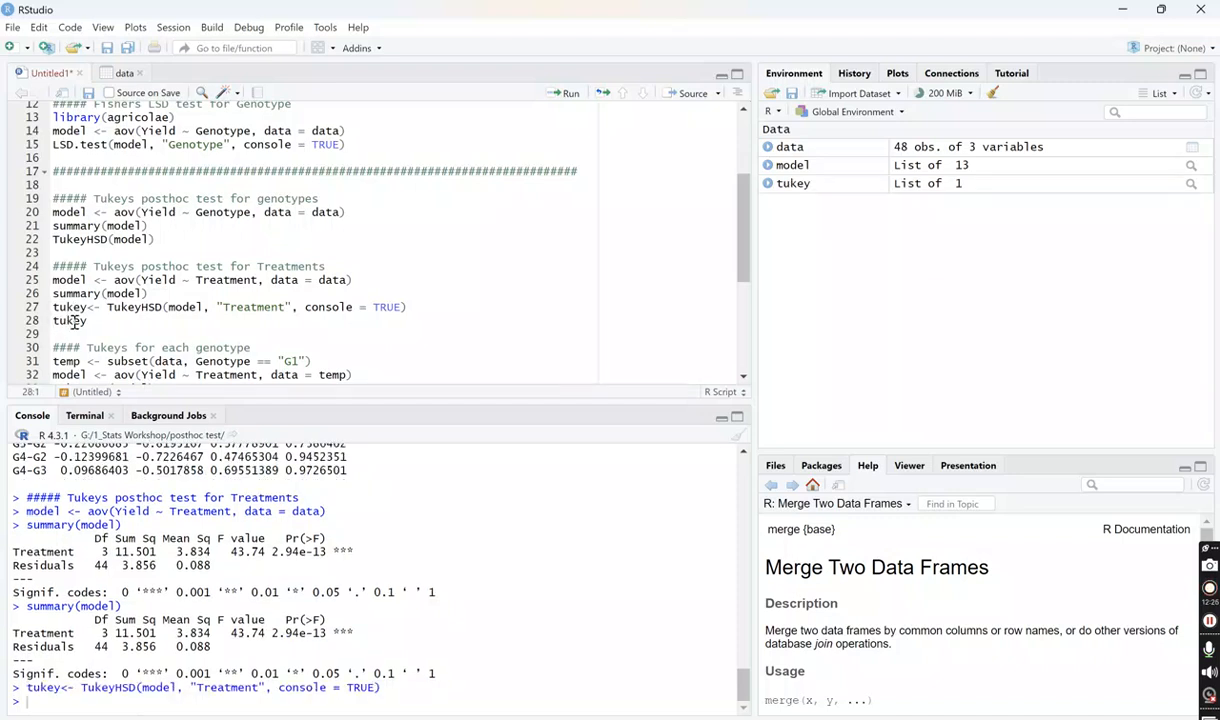
key(ctrl+Return)
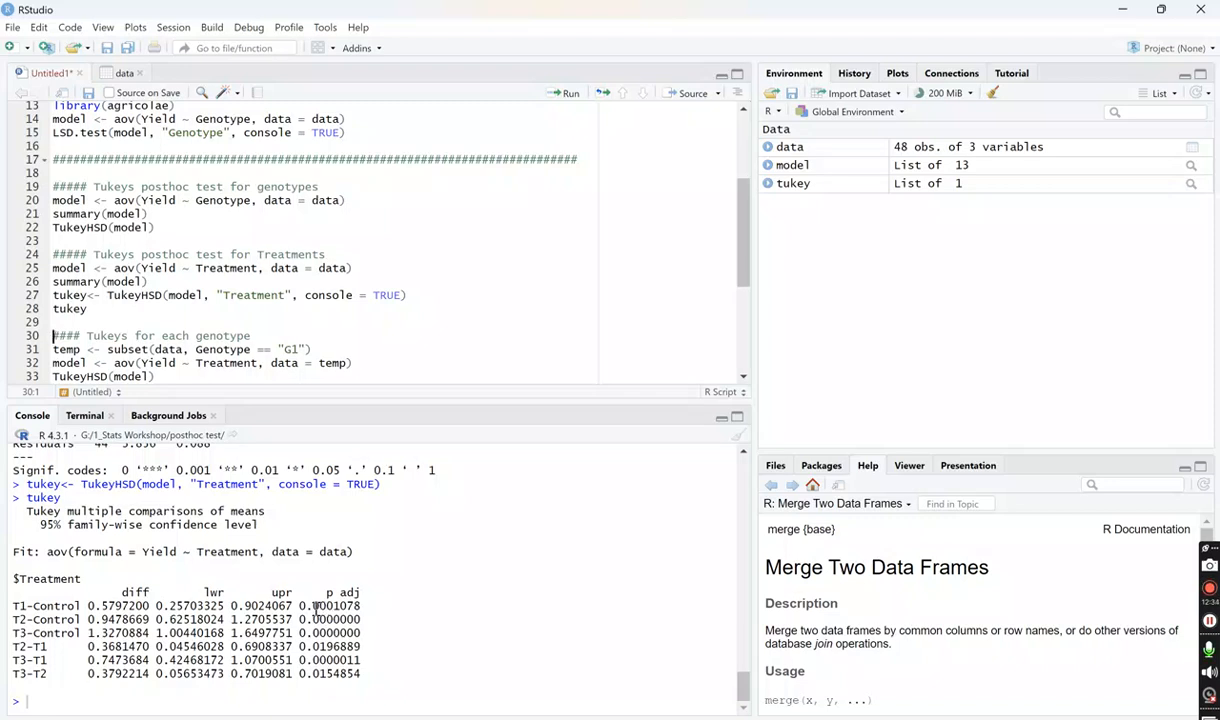
drag(315, 608, 343, 633)
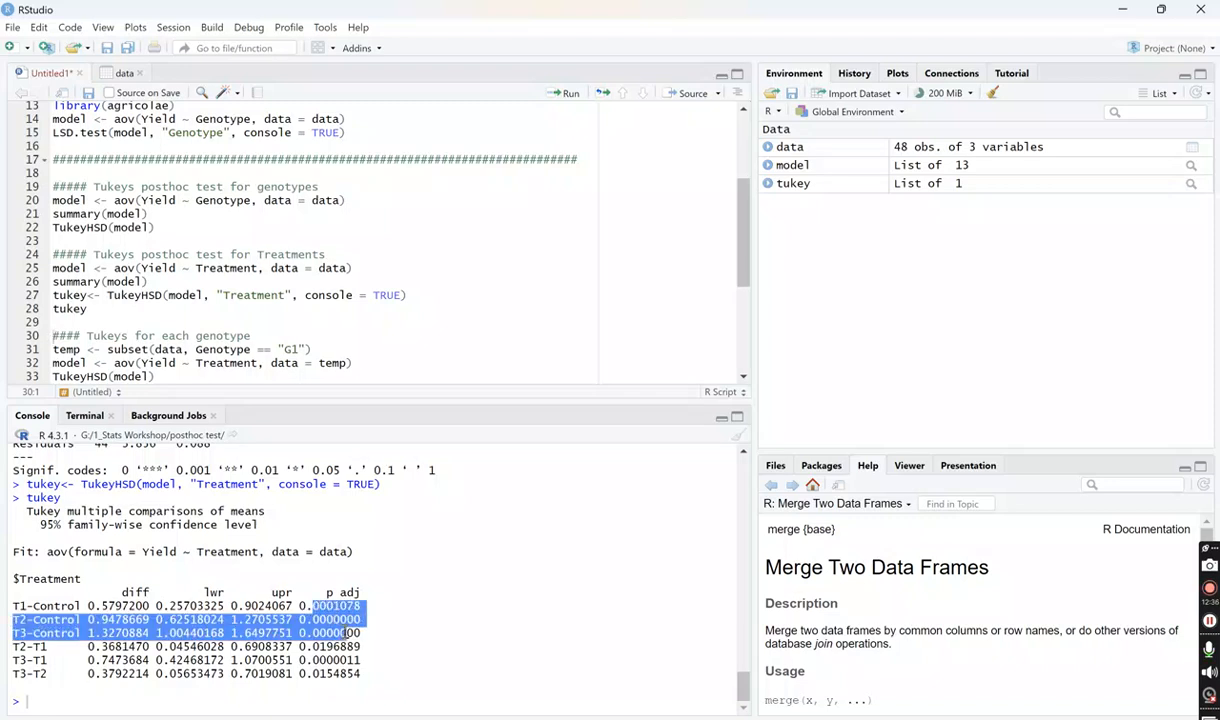
click(331, 661)
drag(329, 661, 286, 661)
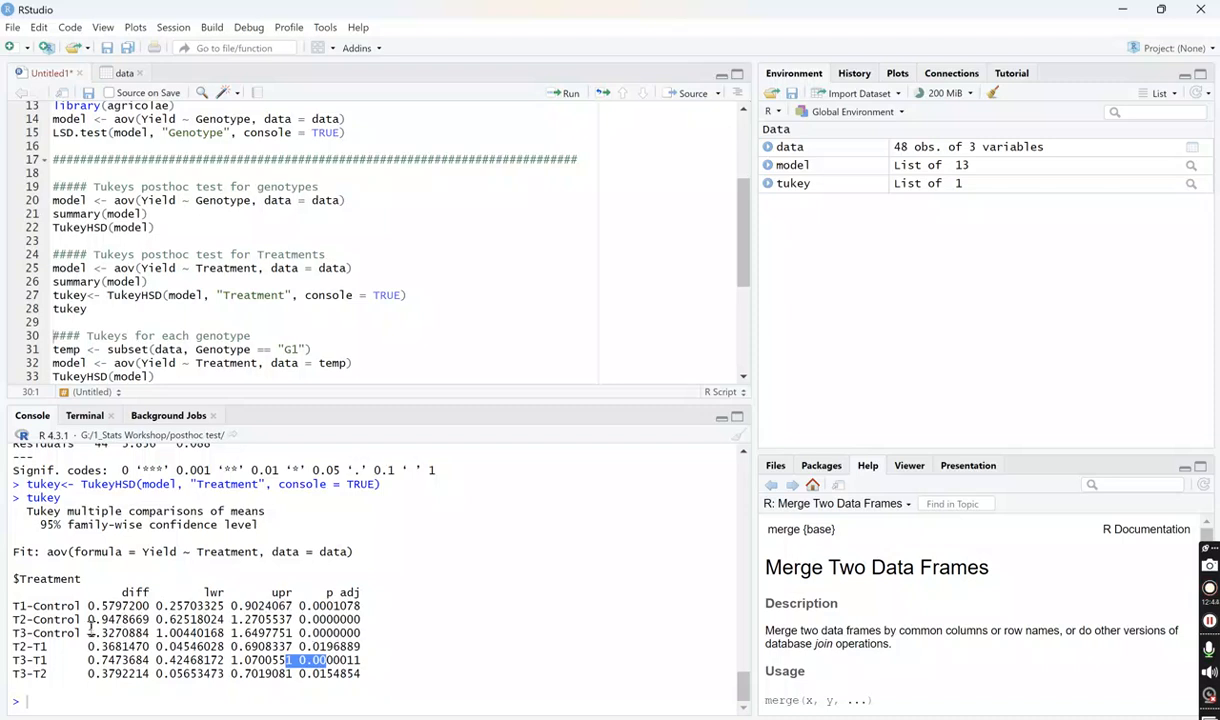
click(300, 650)
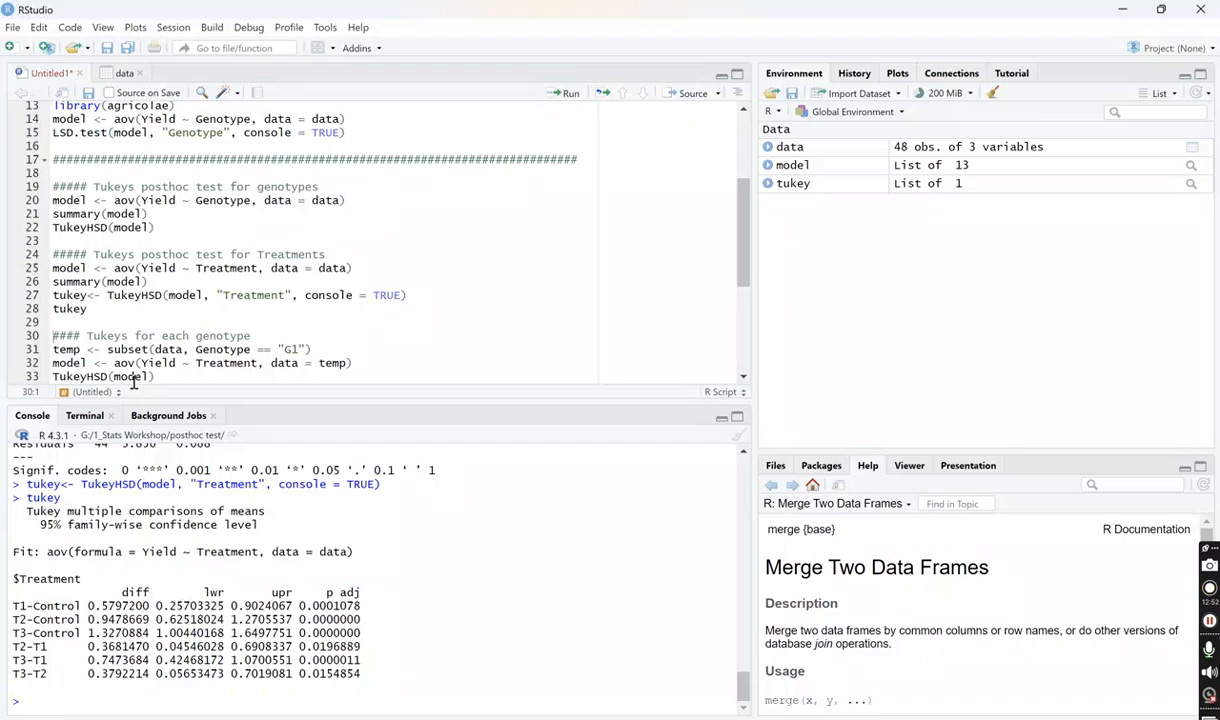
Create the temp subset for Genotype == "G1" in the Tukeys for each genotype section and inspect its rows in the data viewer.
scroll(210, 342, down, 1)
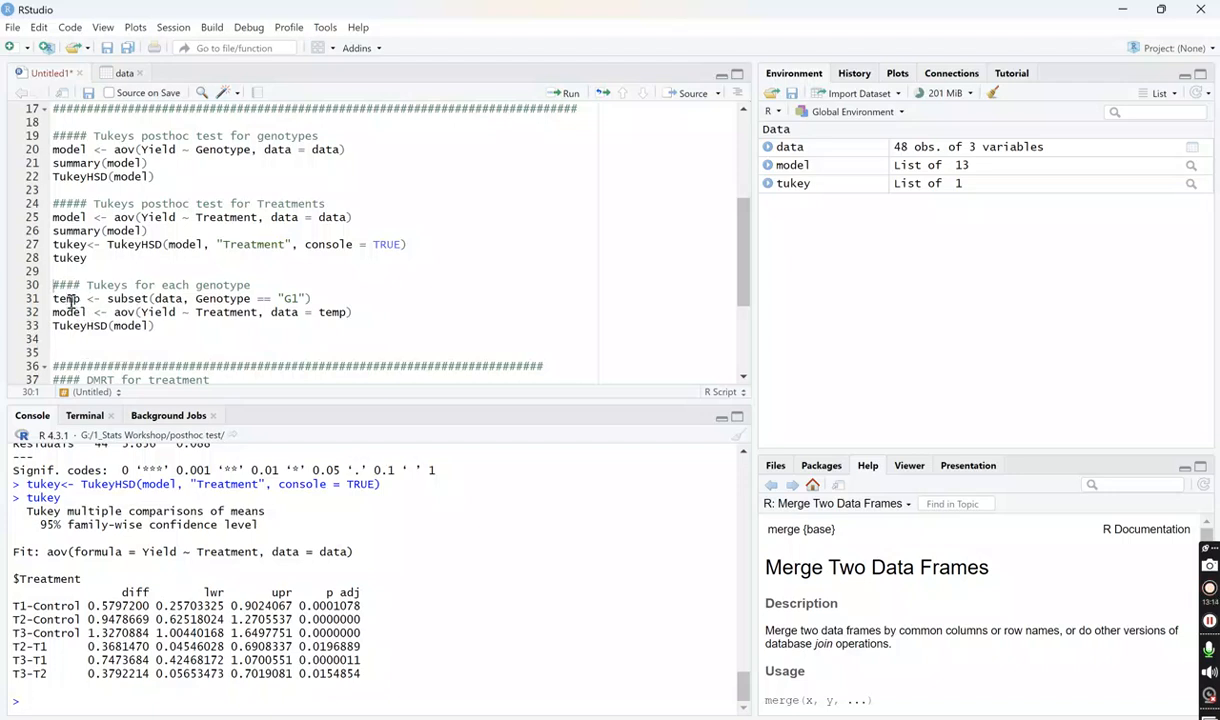
drag(82, 298, 52, 300)
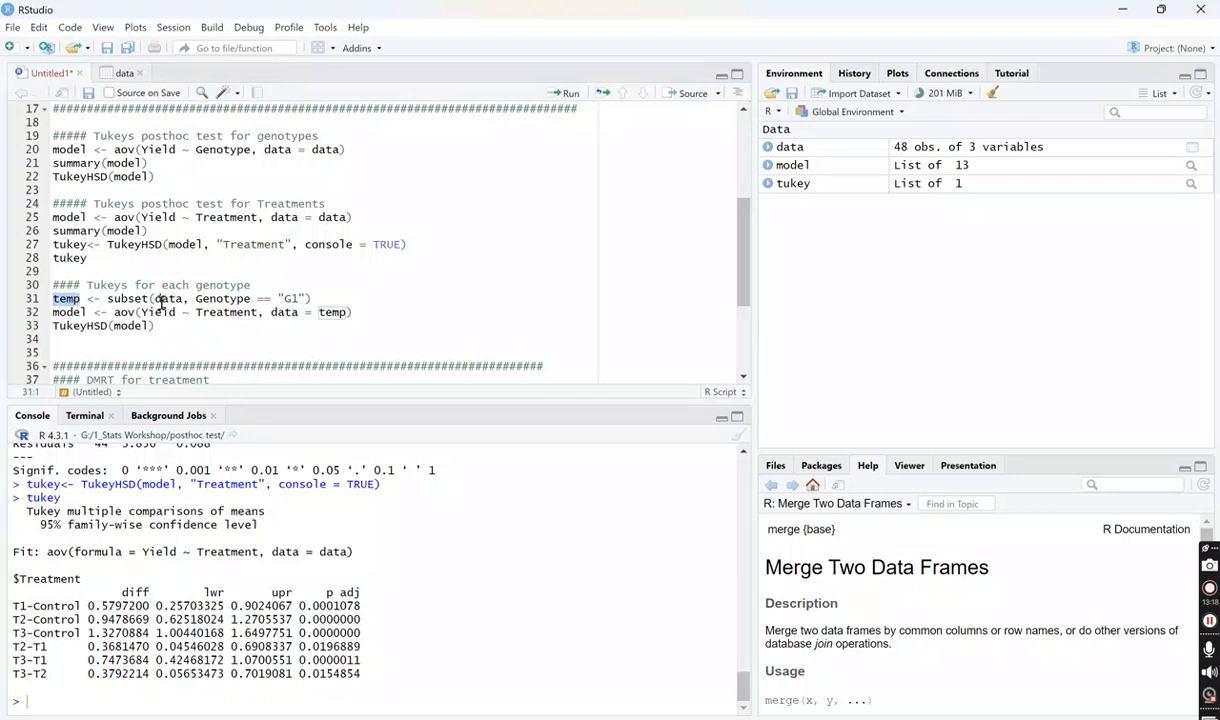
click(224, 298)
key(ctrl+Return)
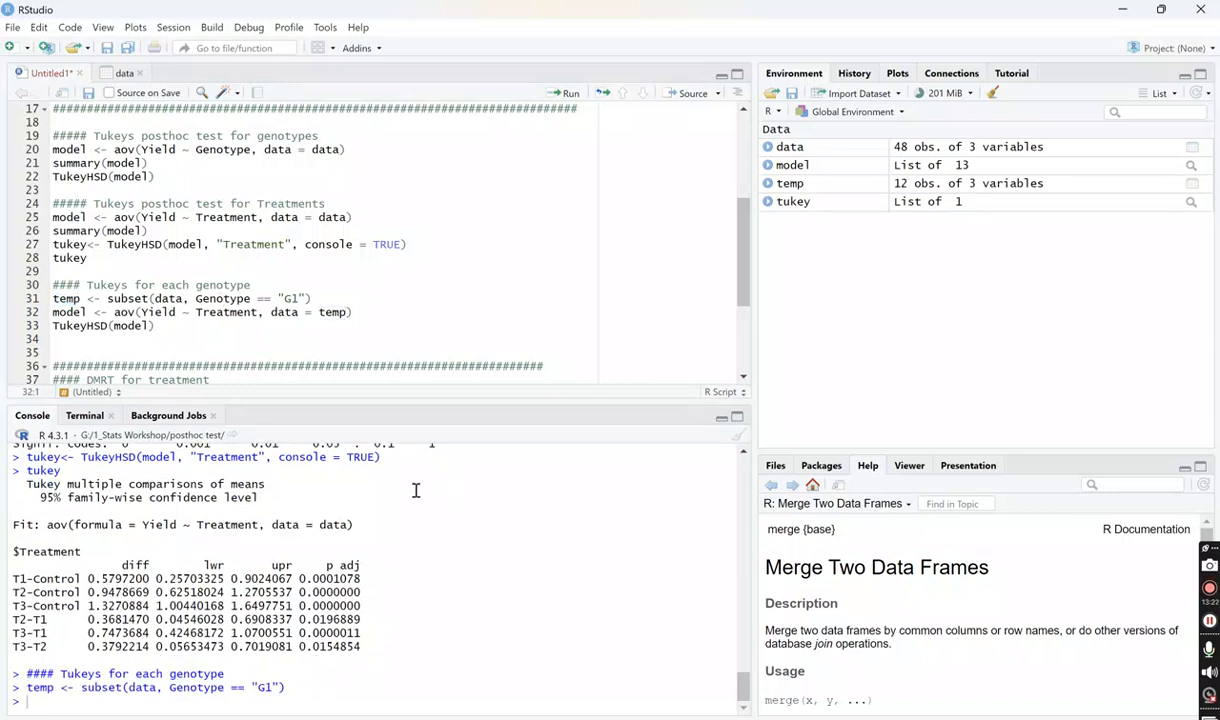
click(939, 186)
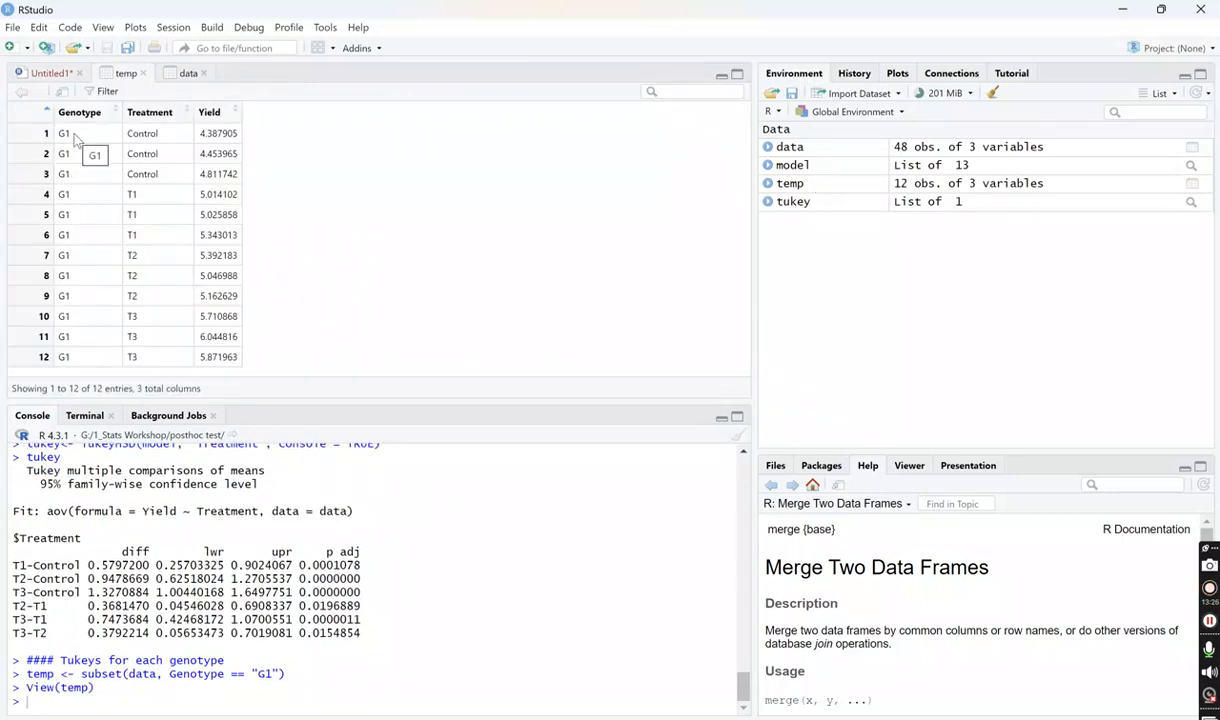
click(52, 73)
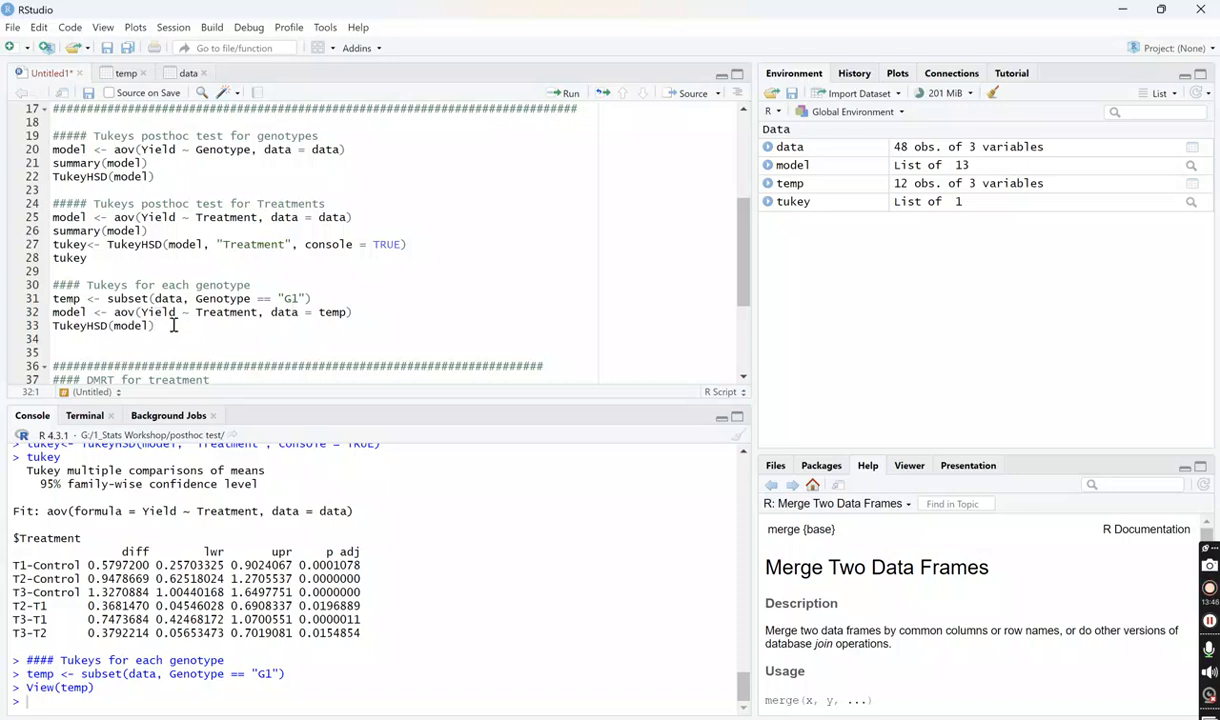
Run the Yield ~ Treatment model on temp with TukeyHSD(model) and examine the treatment comparisons for genotype G1.
drag(155, 325, 46, 316)
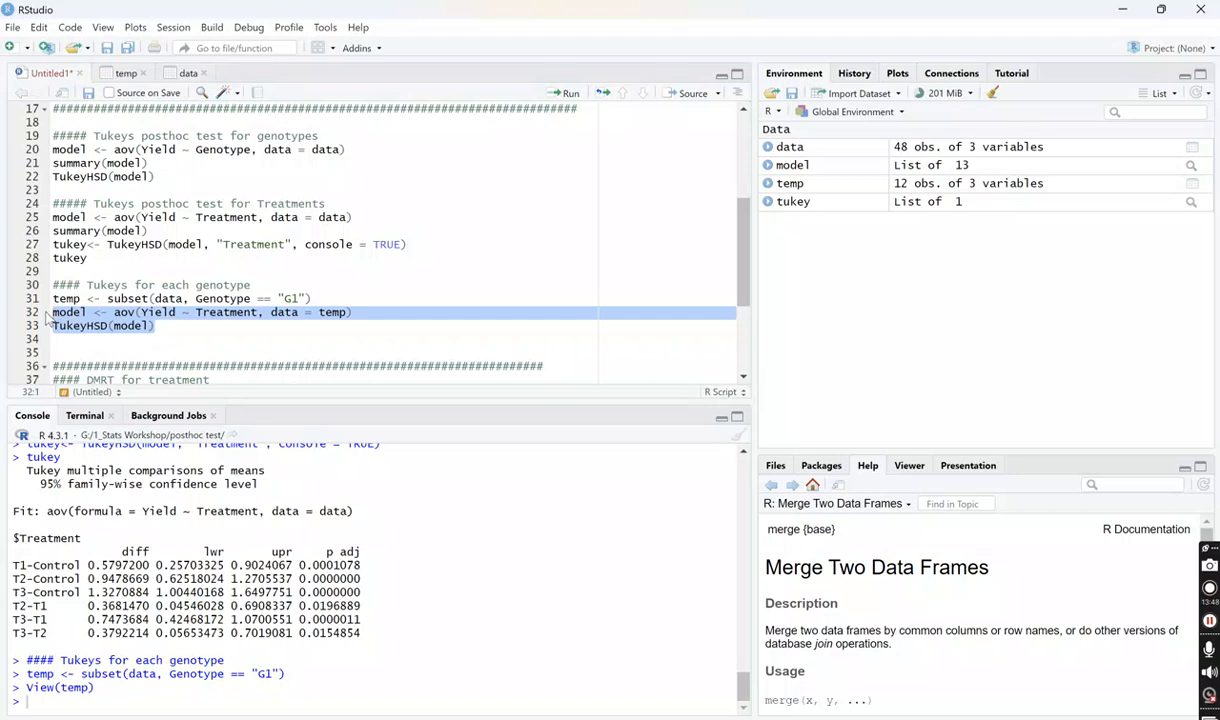
key(ctrl+Return)
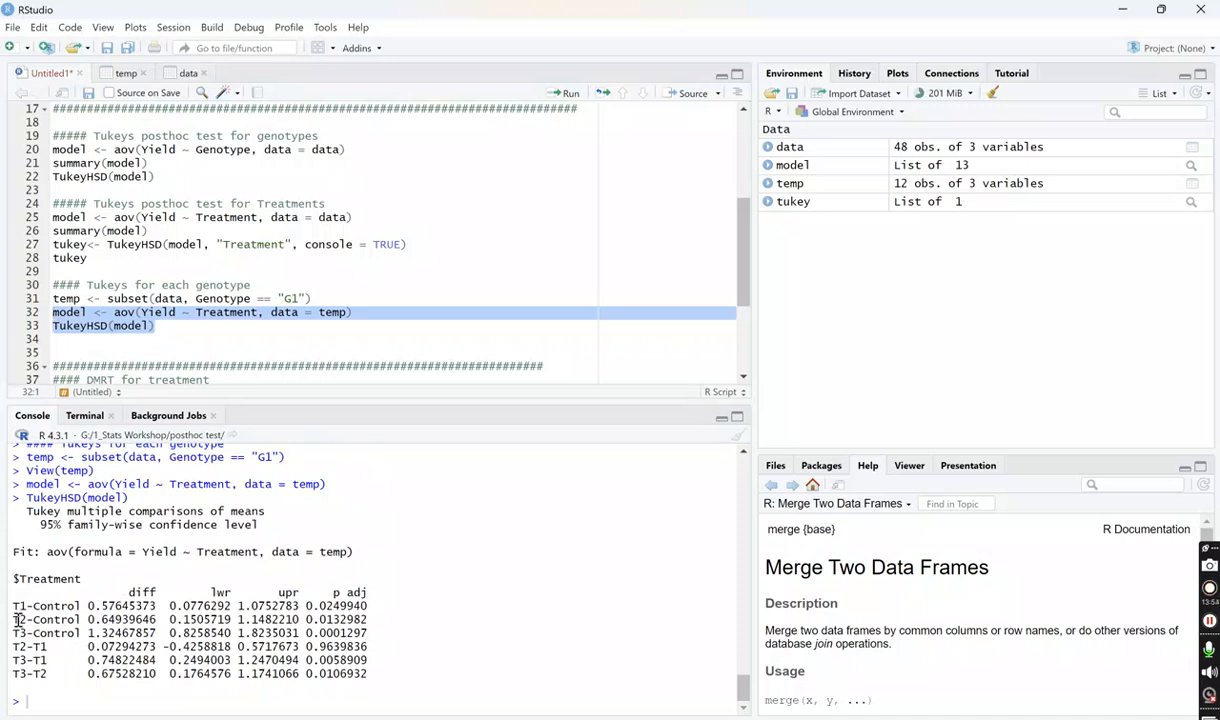
drag(15, 620, 370, 634)
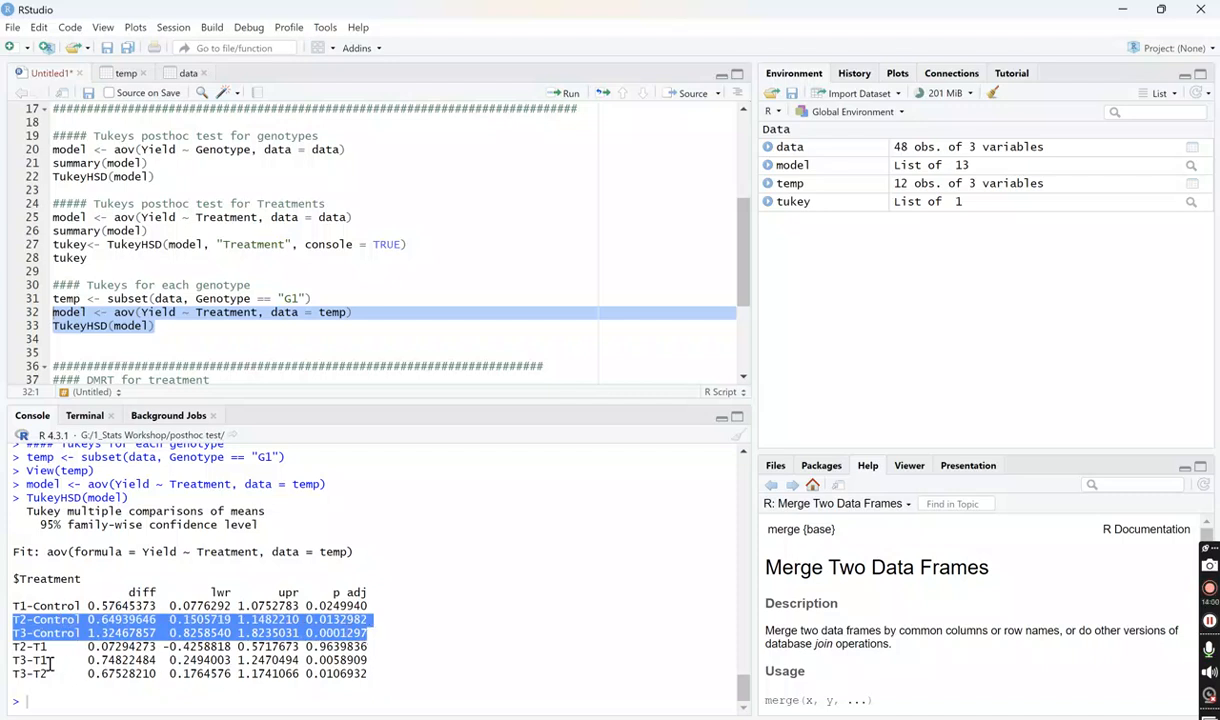
drag(19, 660, 365, 675)
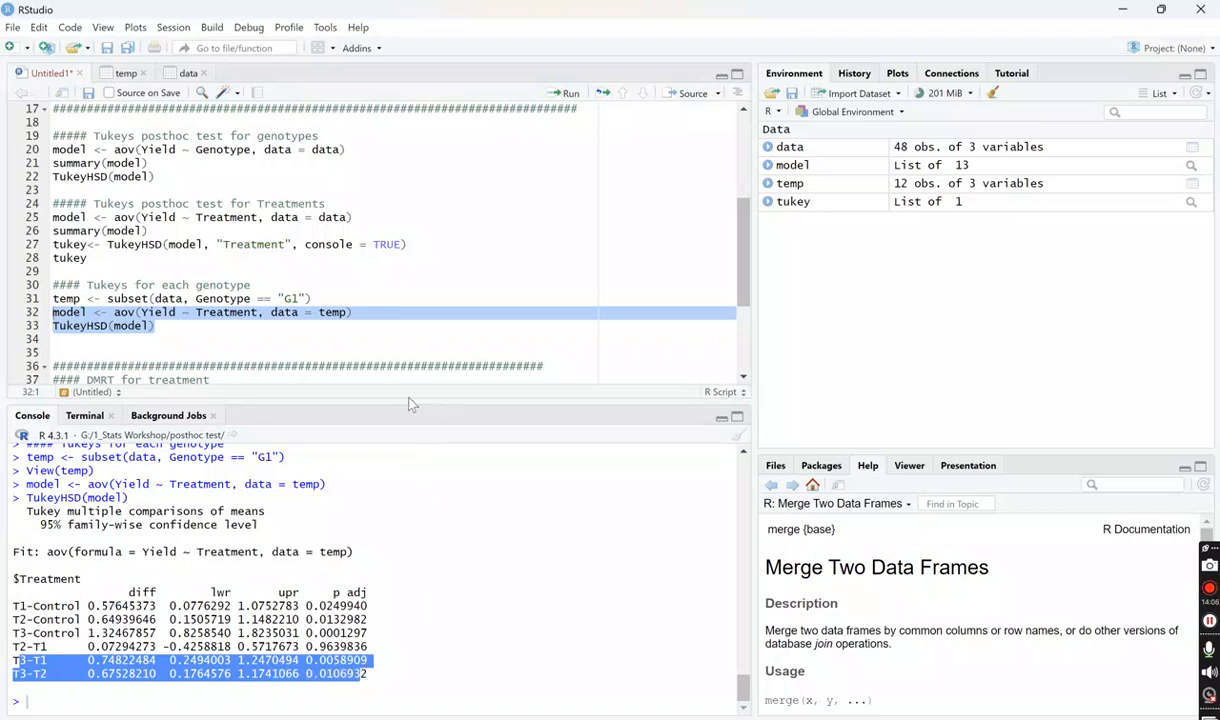
Change the Tukey section's subset to genotype "G2", rerun its three lines, and compare the output with the G1 results.
click(298, 298)
key(BackSpace)
key(BackSpace)
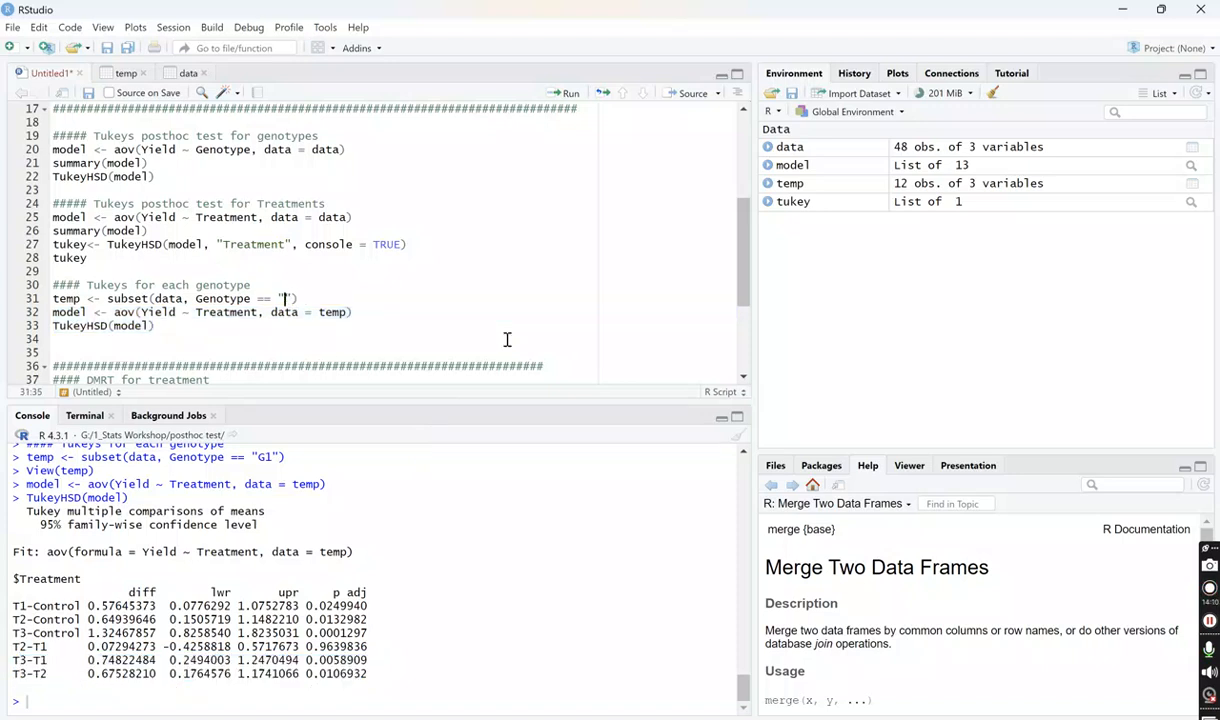
text(G2)
drag(158, 327, 49, 305)
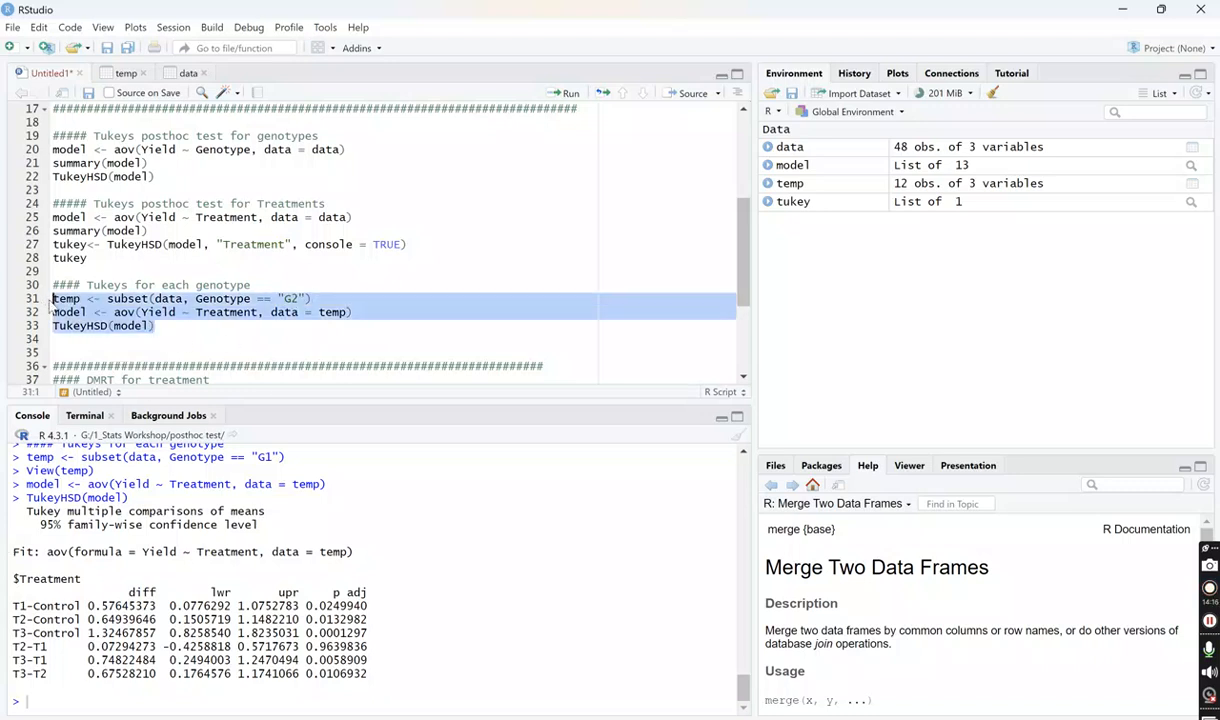
key(ctrl+Return)
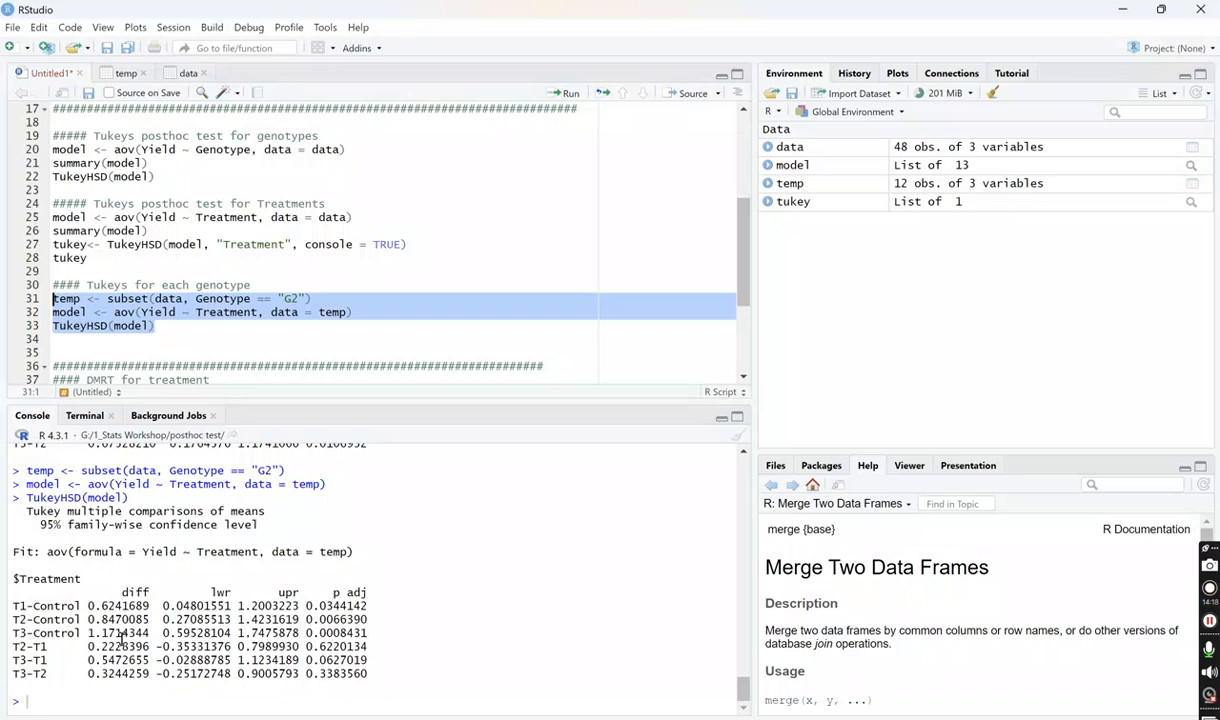
scroll(294, 586, up, 5)
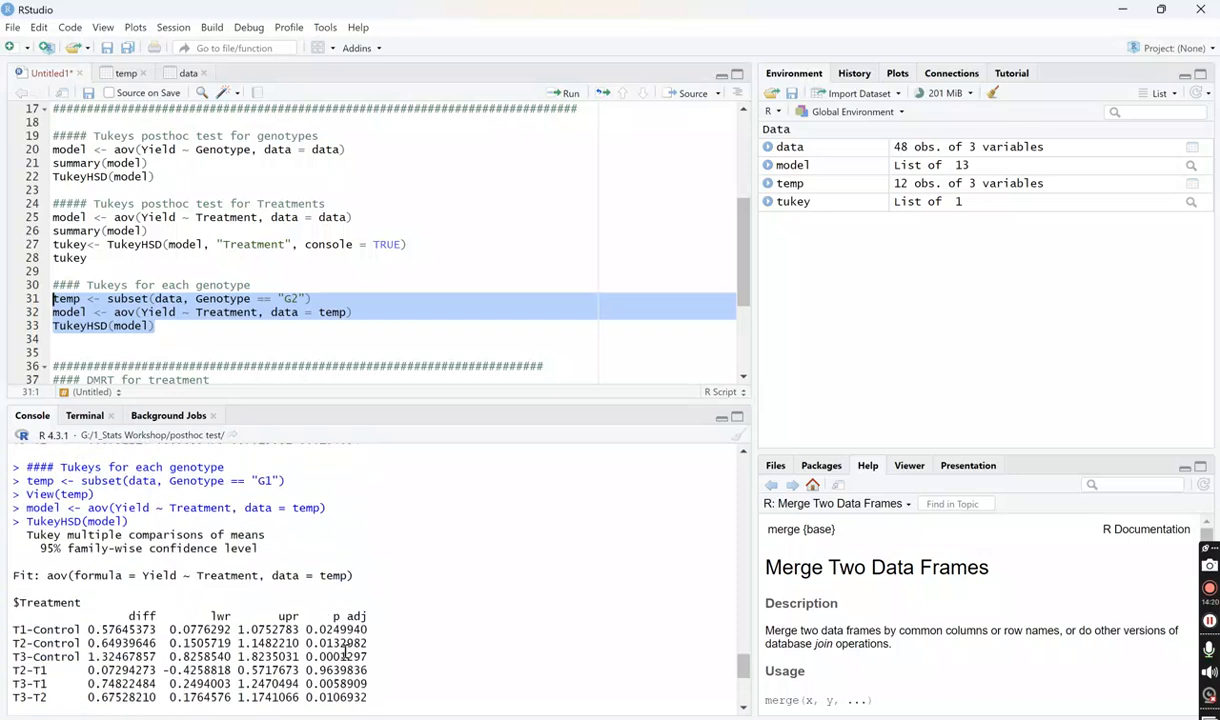
scroll(335, 625, down, 5)
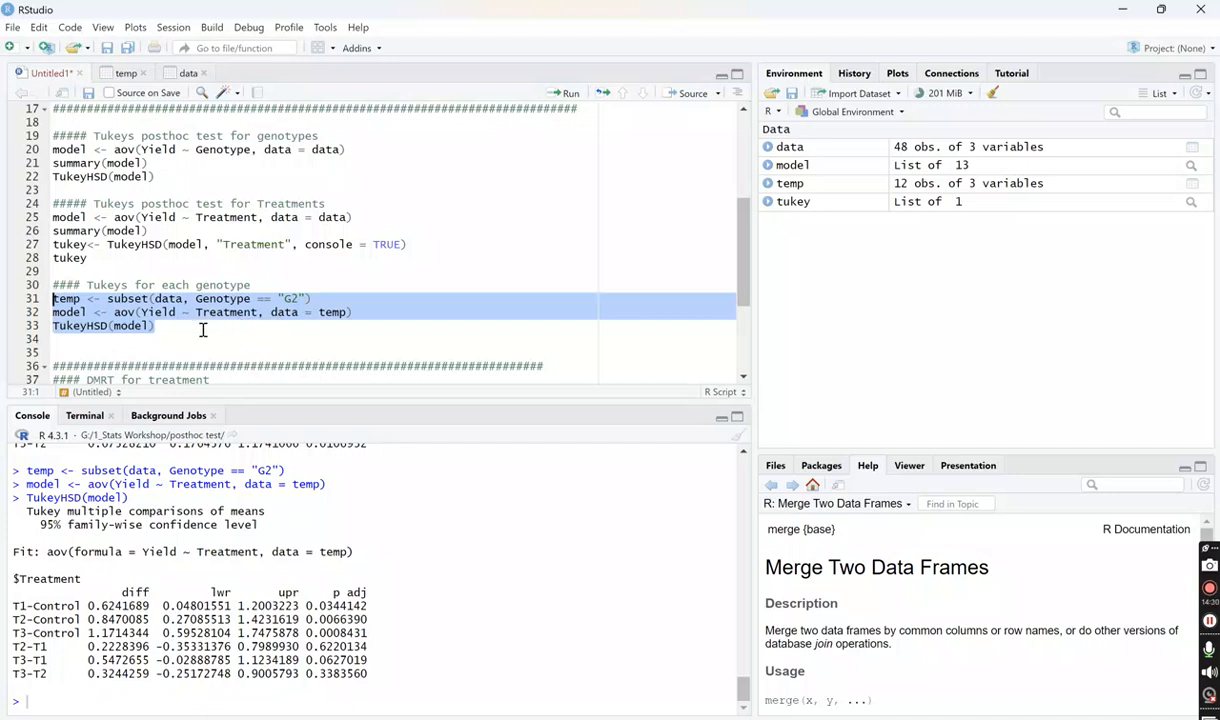
Load the agricolae library from the DMRT for treatment section of the script.
scroll(210, 325, down, 3)
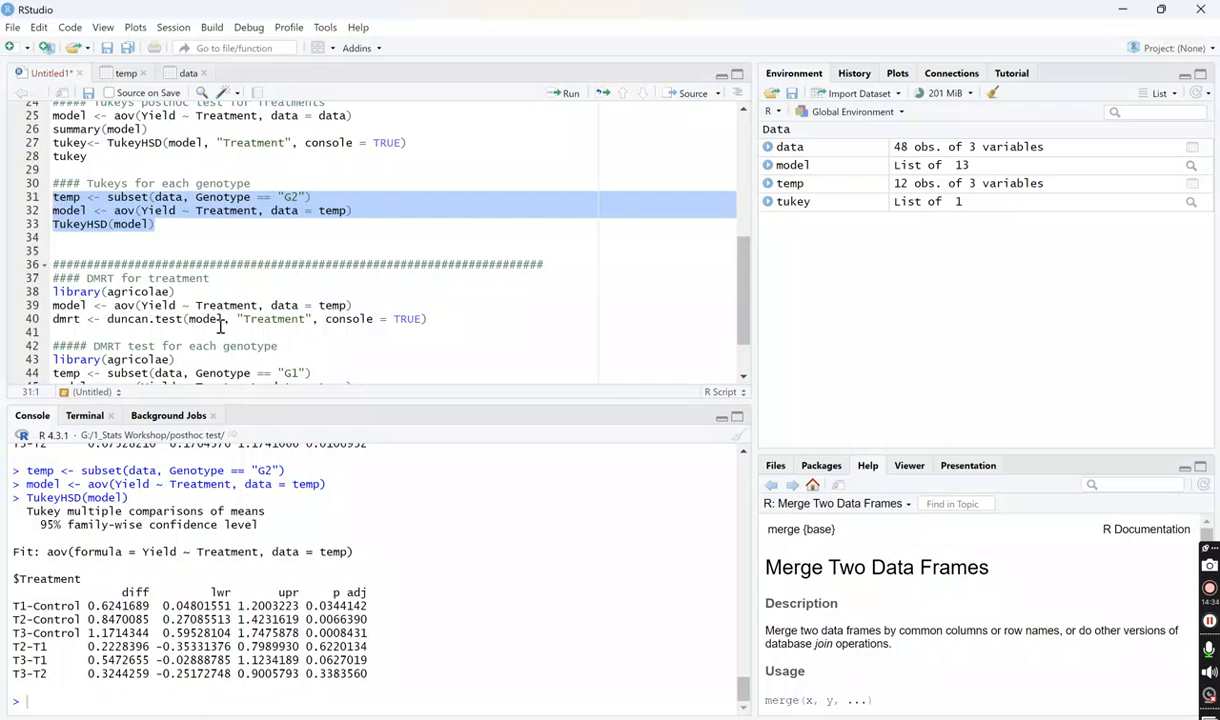
scroll(220, 326, down, 2)
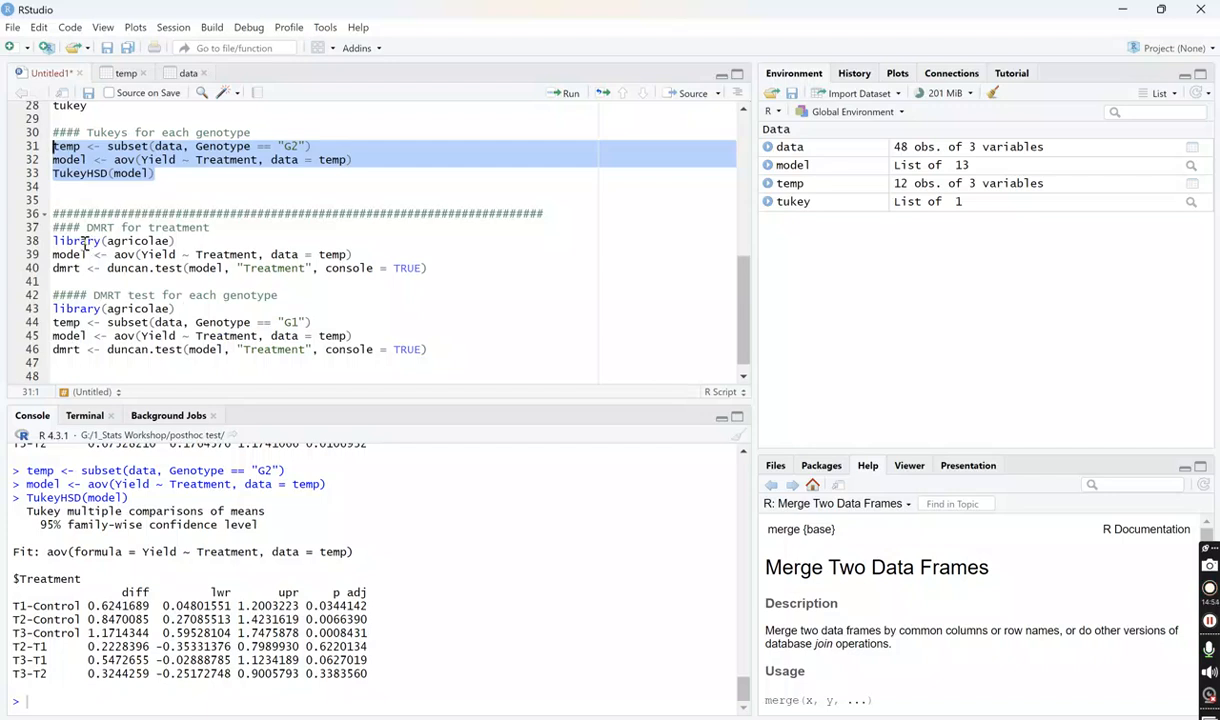
click(82, 241)
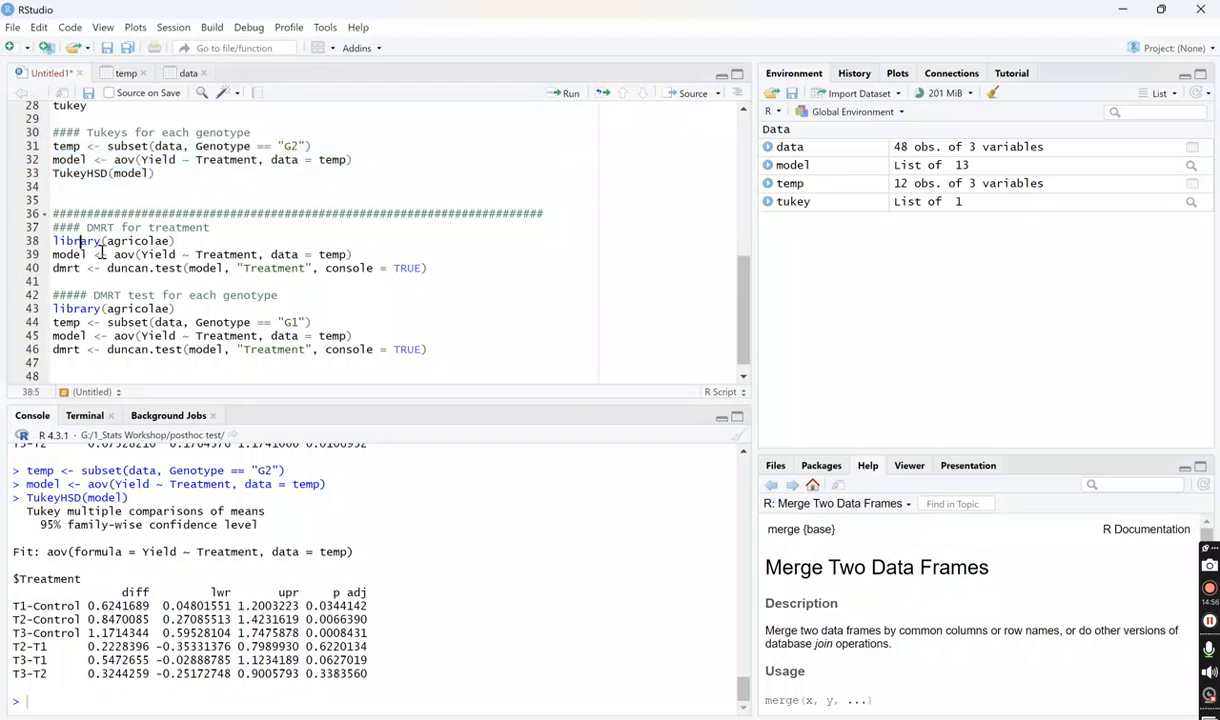
key(ctrl+Return)
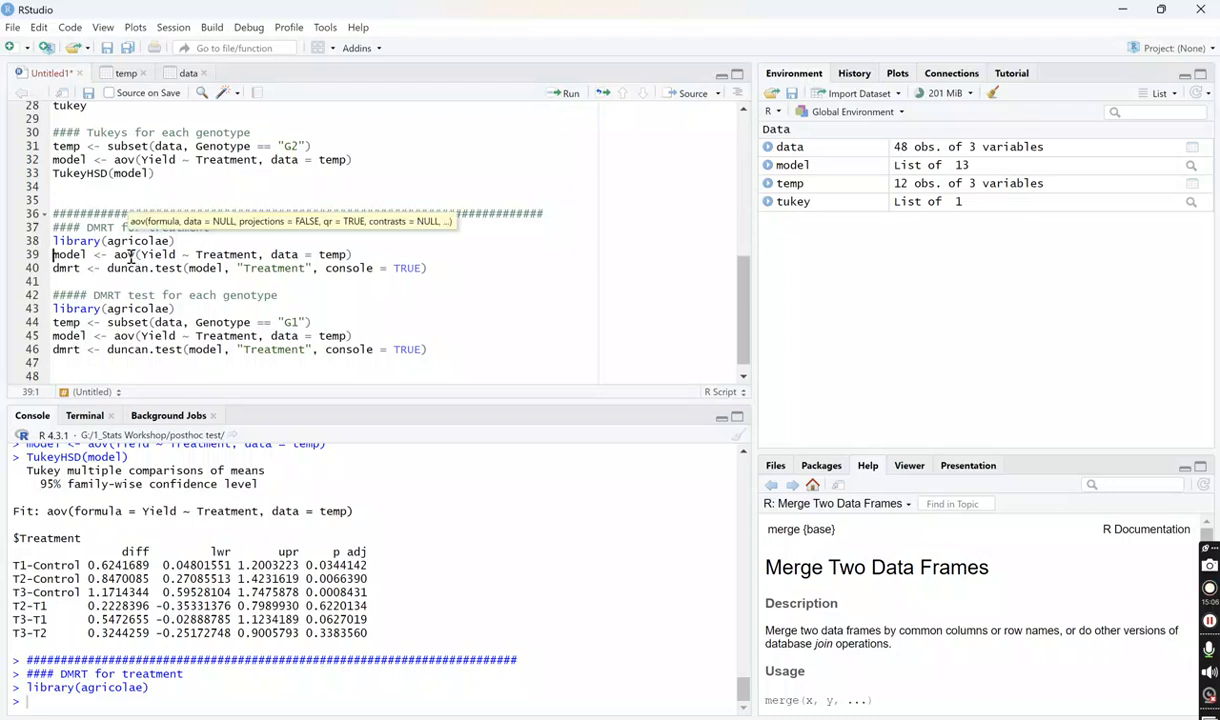
Set the aov data argument in the DMRT for treatment section to data and run the library and model lines.
click(130, 256)
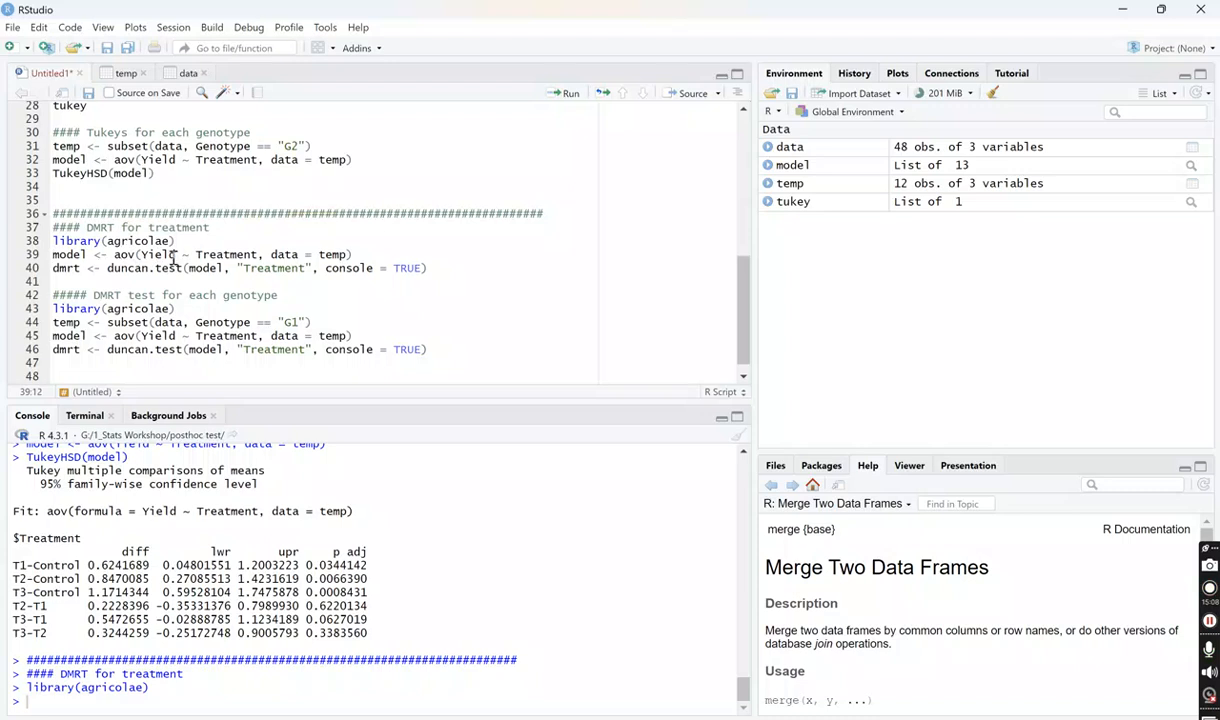
click(224, 254)
click(345, 255)
key(BackSpace)
key(BackSpace)
key(BackSpace)
key(BackSpace)
text(data)
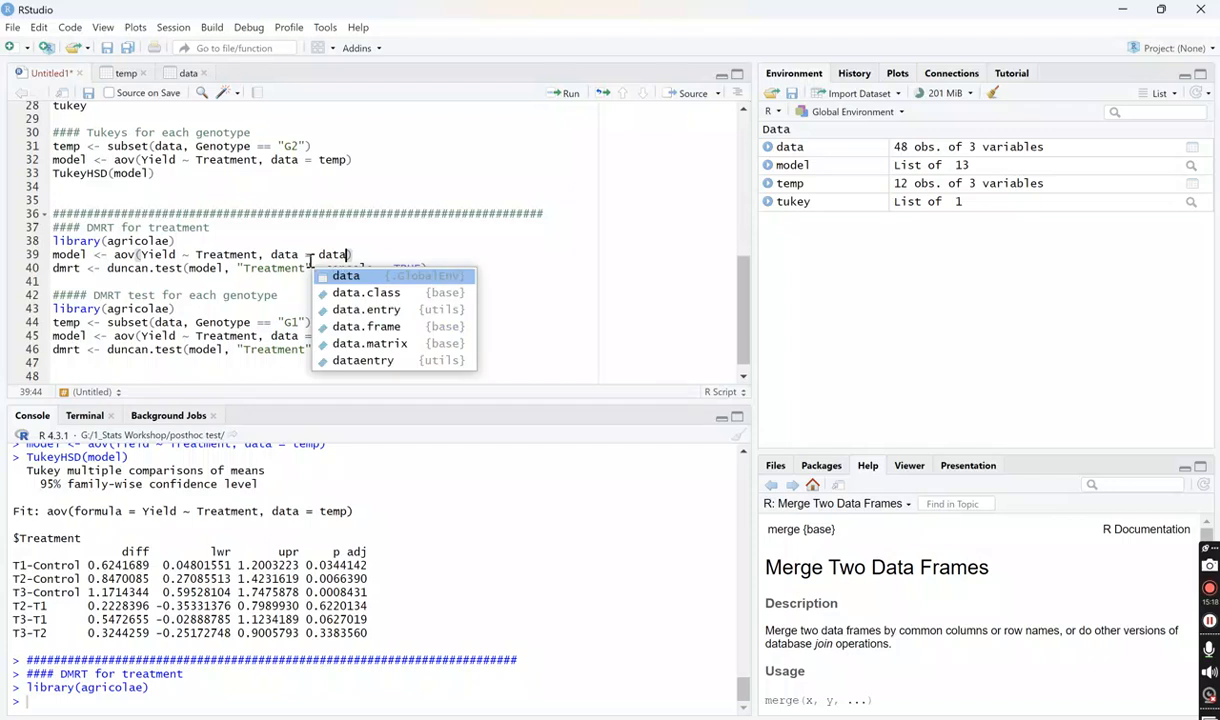
click(463, 247)
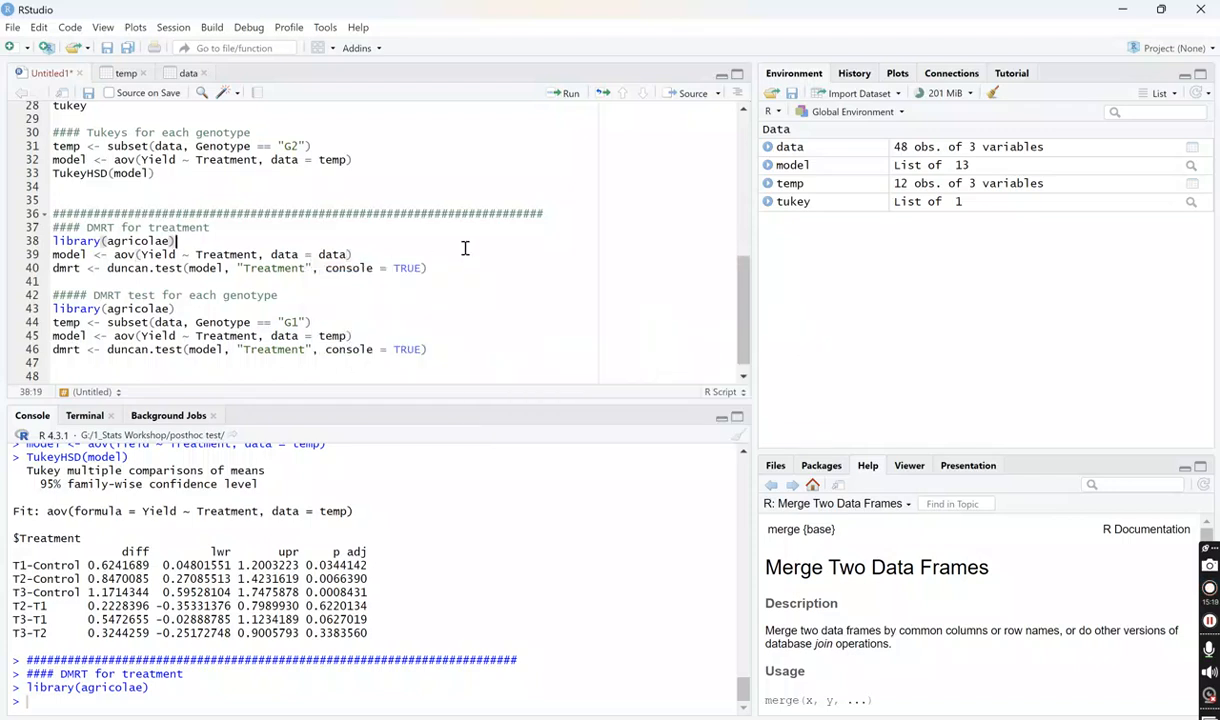
click(145, 253)
drag(350, 254, 53, 244)
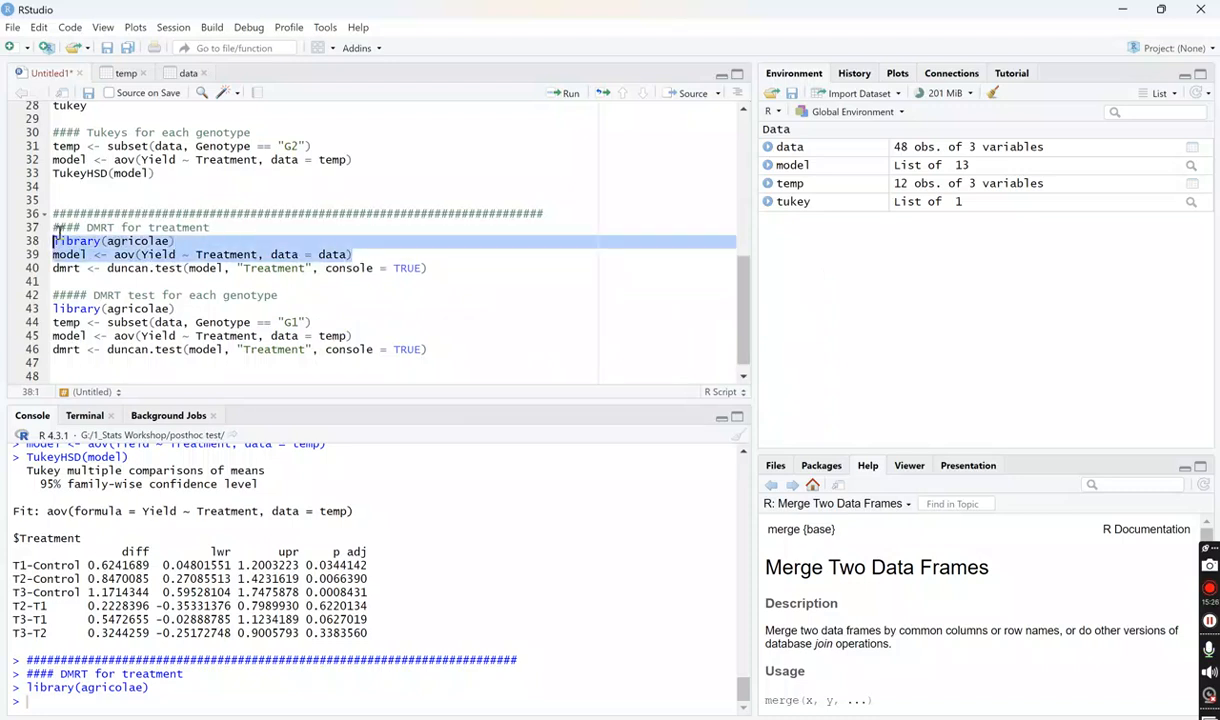
key(ctrl+Return)
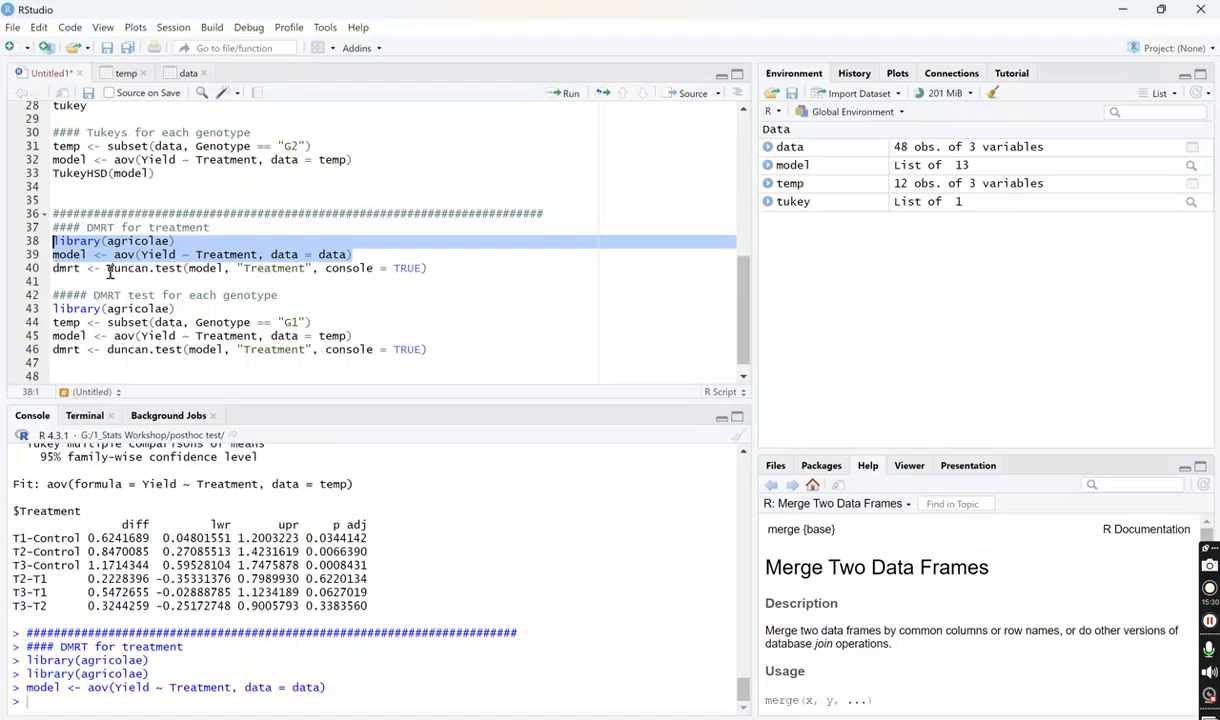
Run the duncan.test line for "Treatment" in the DMRT section and review its groupings against the earlier Tukey output.
drag(107, 268, 182, 268)
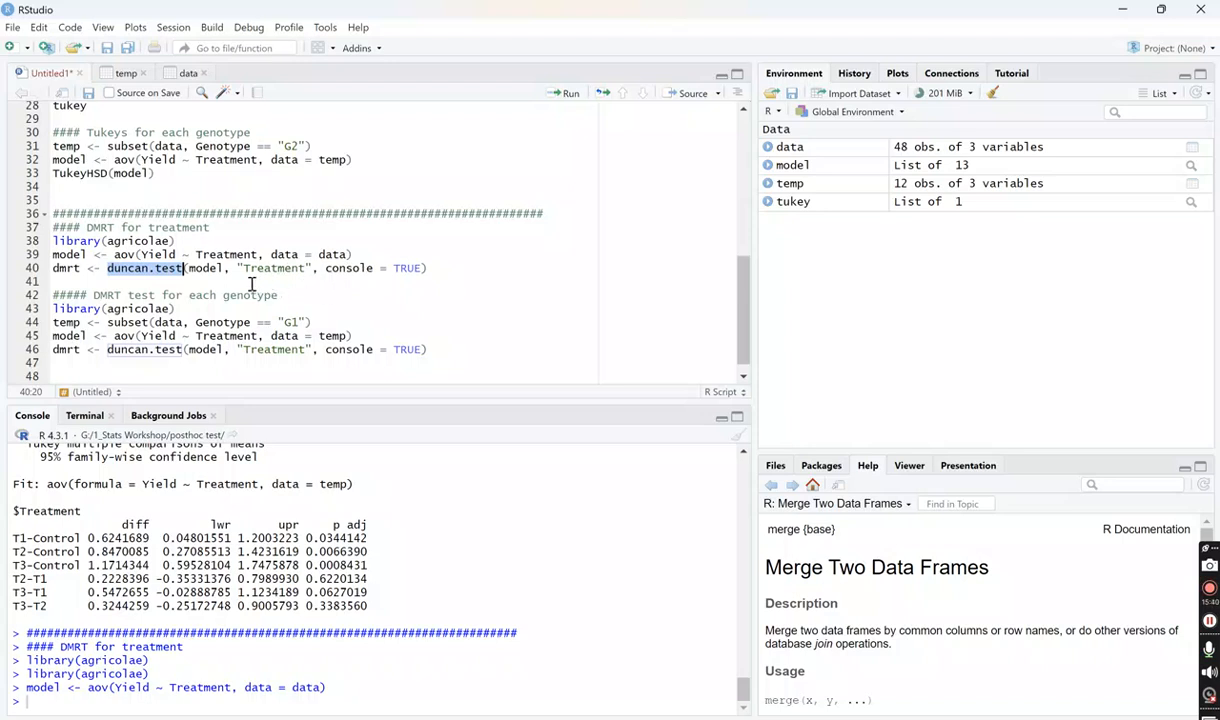
scroll(257, 270, up, 1)
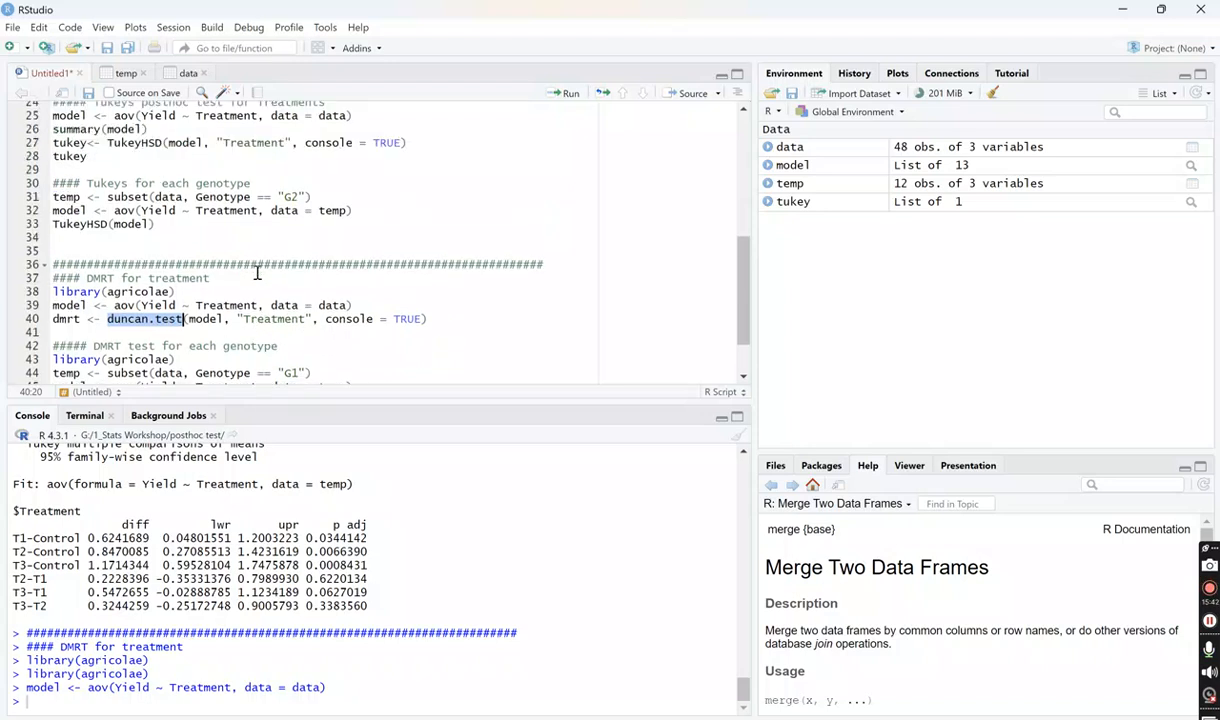
scroll(257, 272, down, 1)
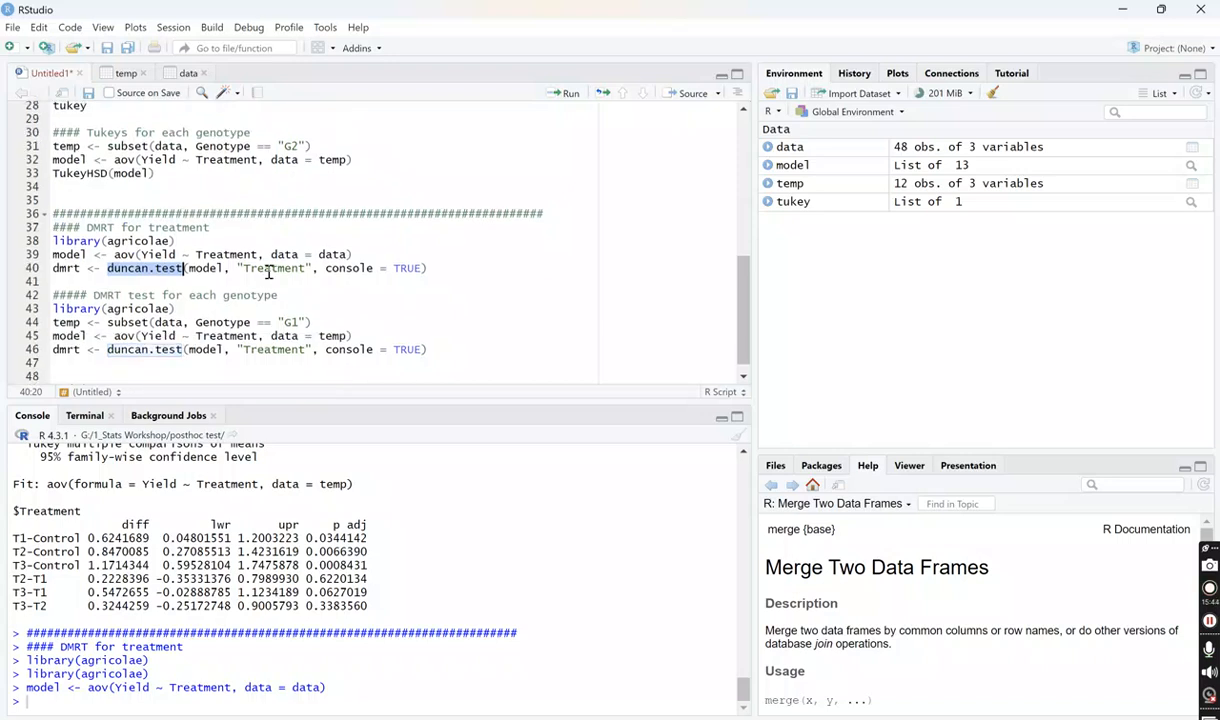
click(257, 271)
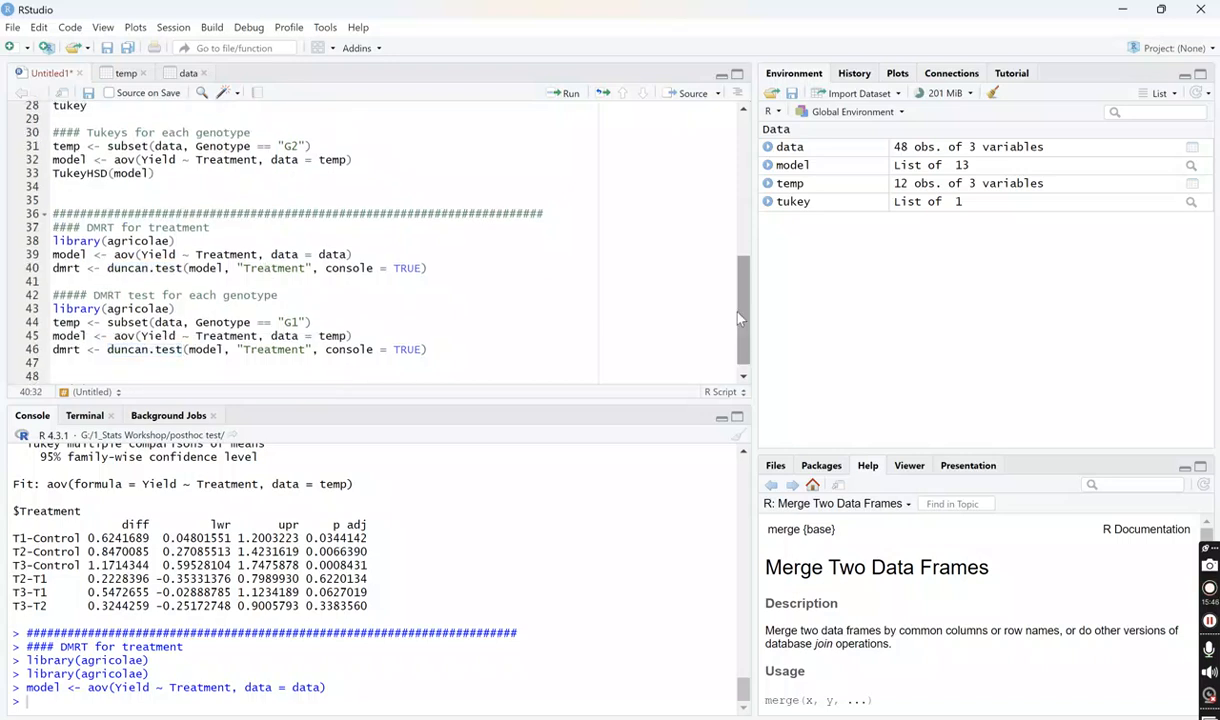
key(ctrl+Return)
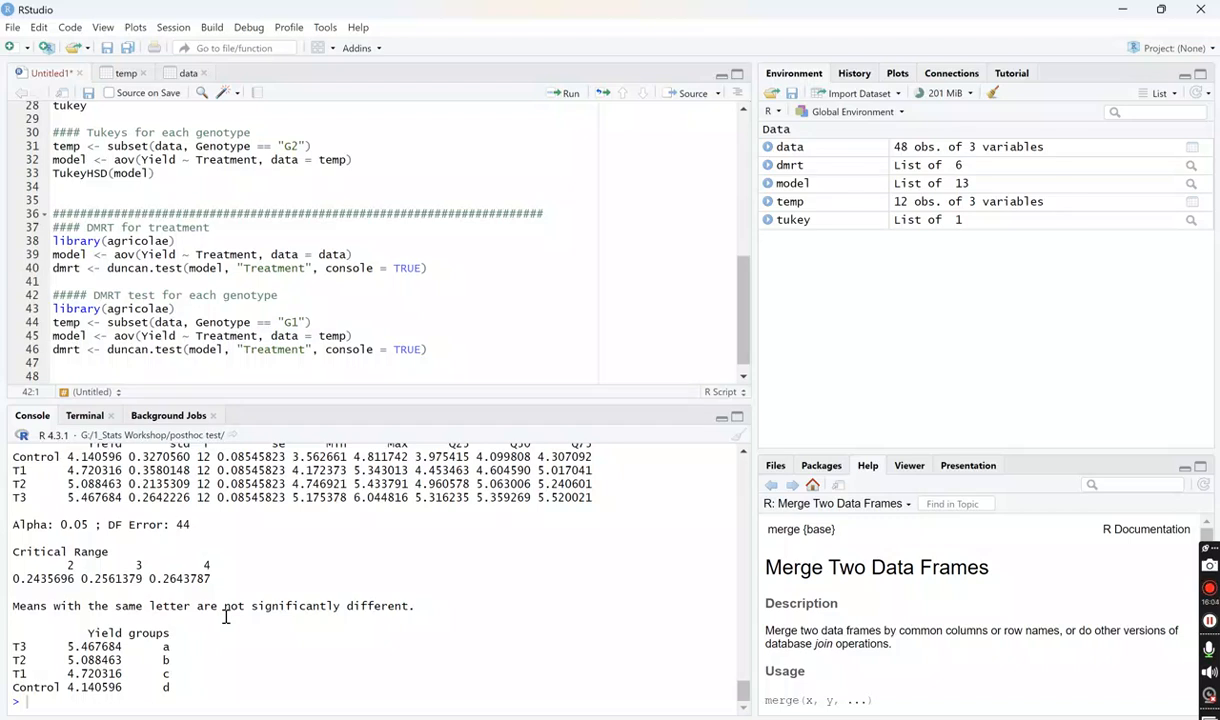
scroll(226, 617, up, 12)
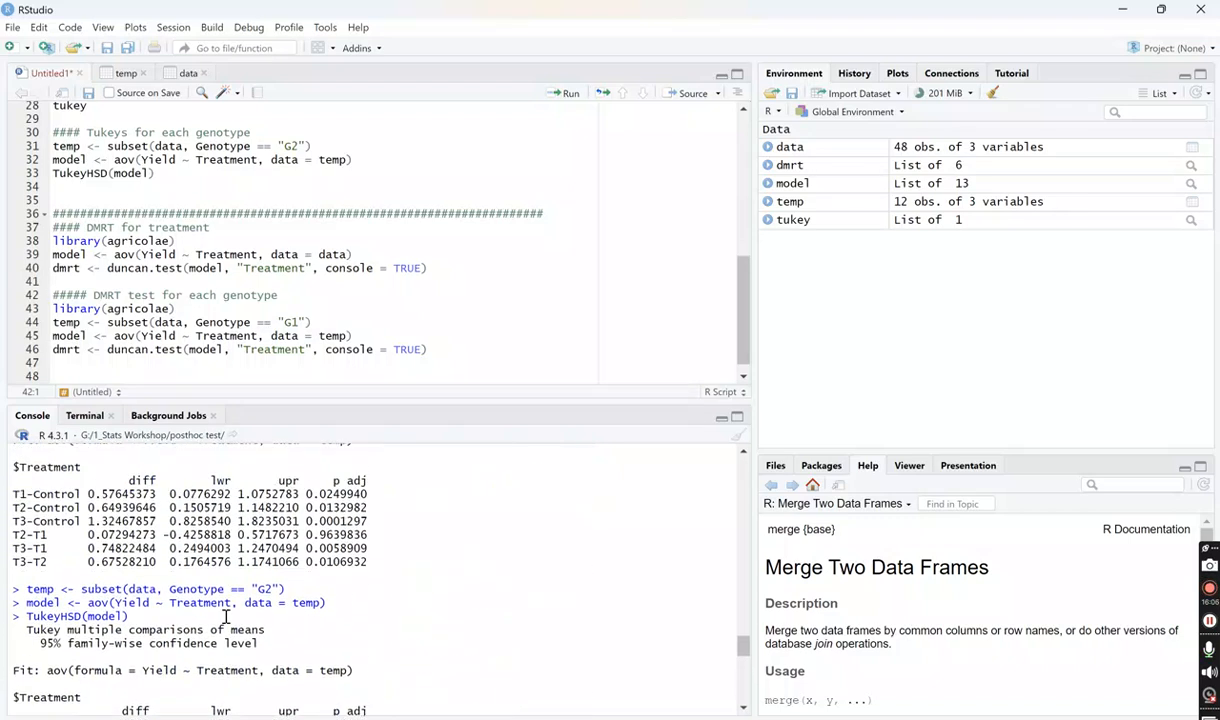
scroll(226, 617, down, 4)
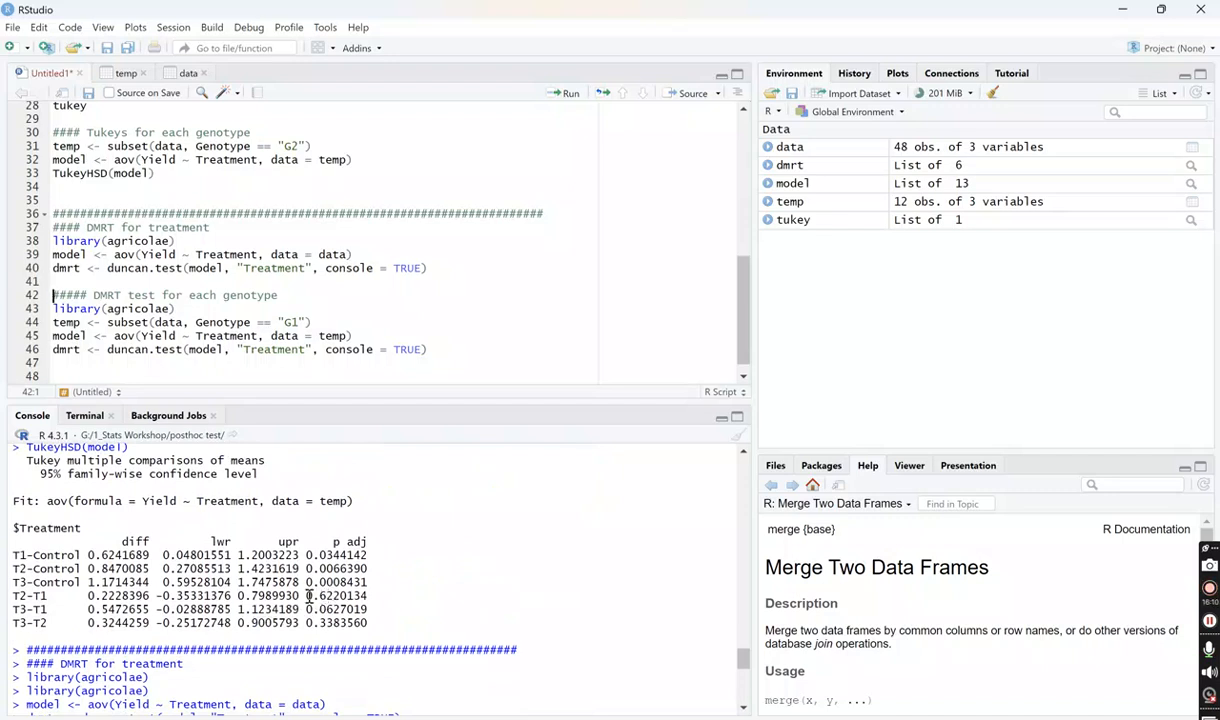
Compare the Tukey p-values with the Duncan groupings, and run the G1 subset, model and duncan.test lines under DMRT test for each genotype.
drag(306, 597, 340, 623)
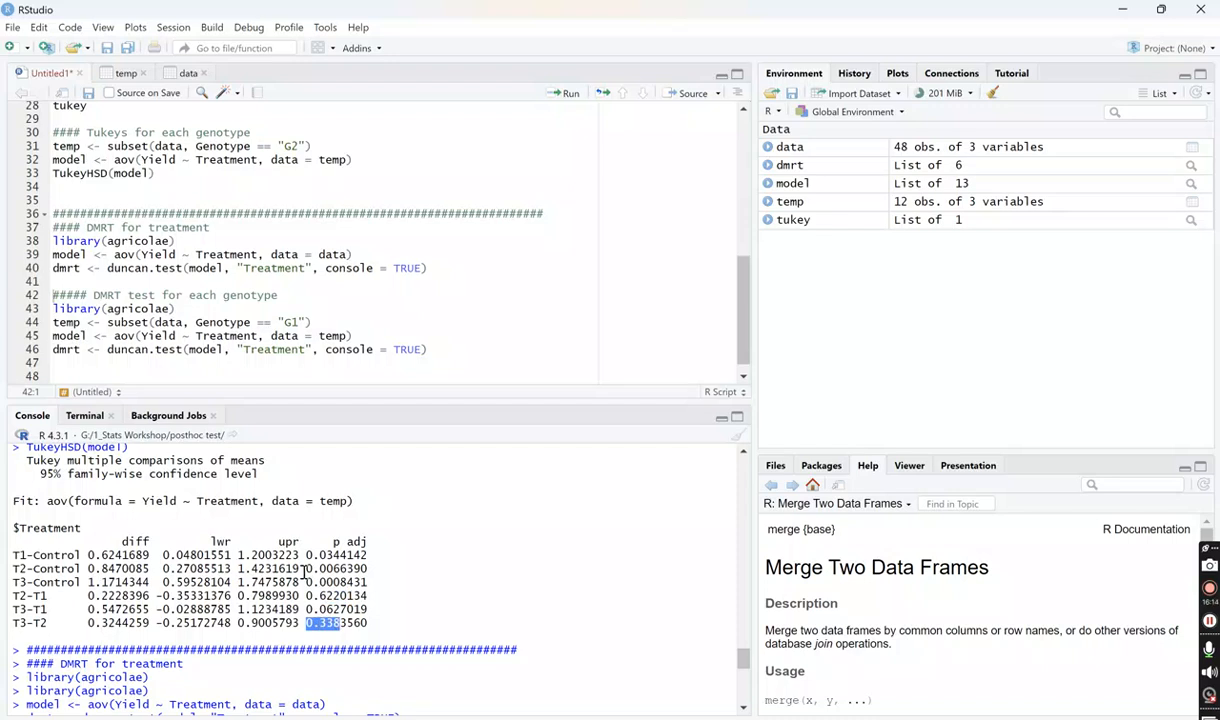
scroll(304, 571, down, 8)
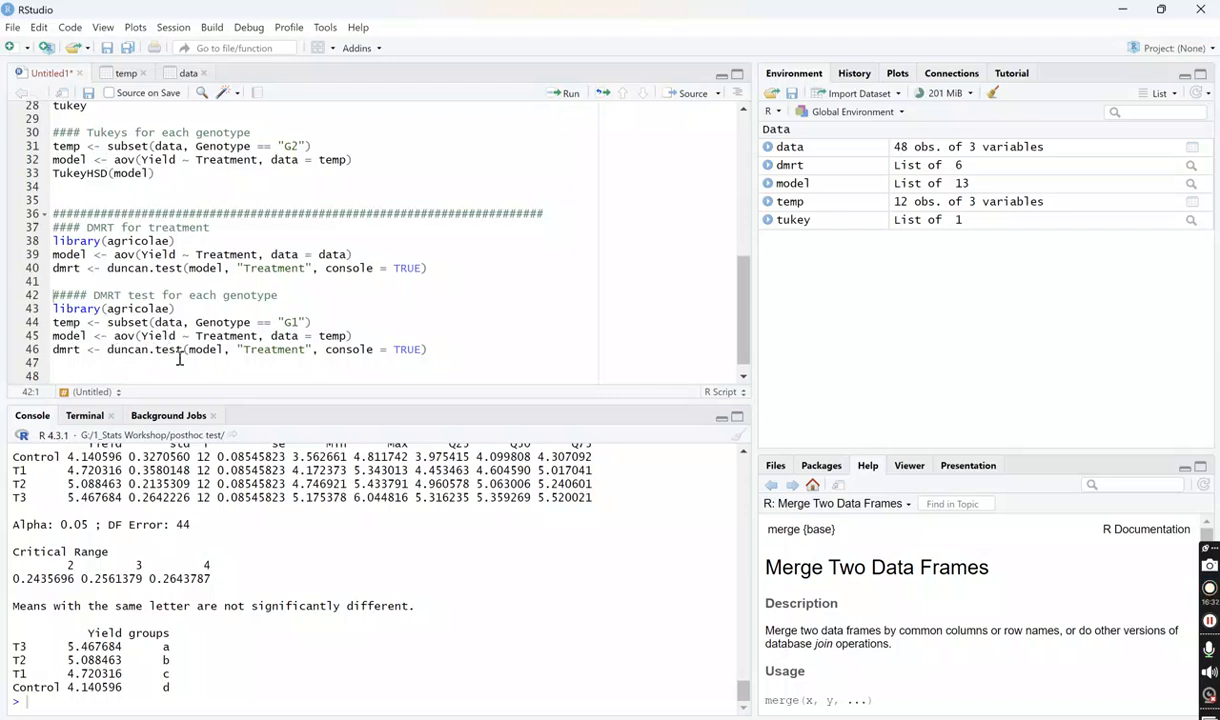
click(438, 351)
drag(456, 352, 33, 327)
key(ctrl+Return)
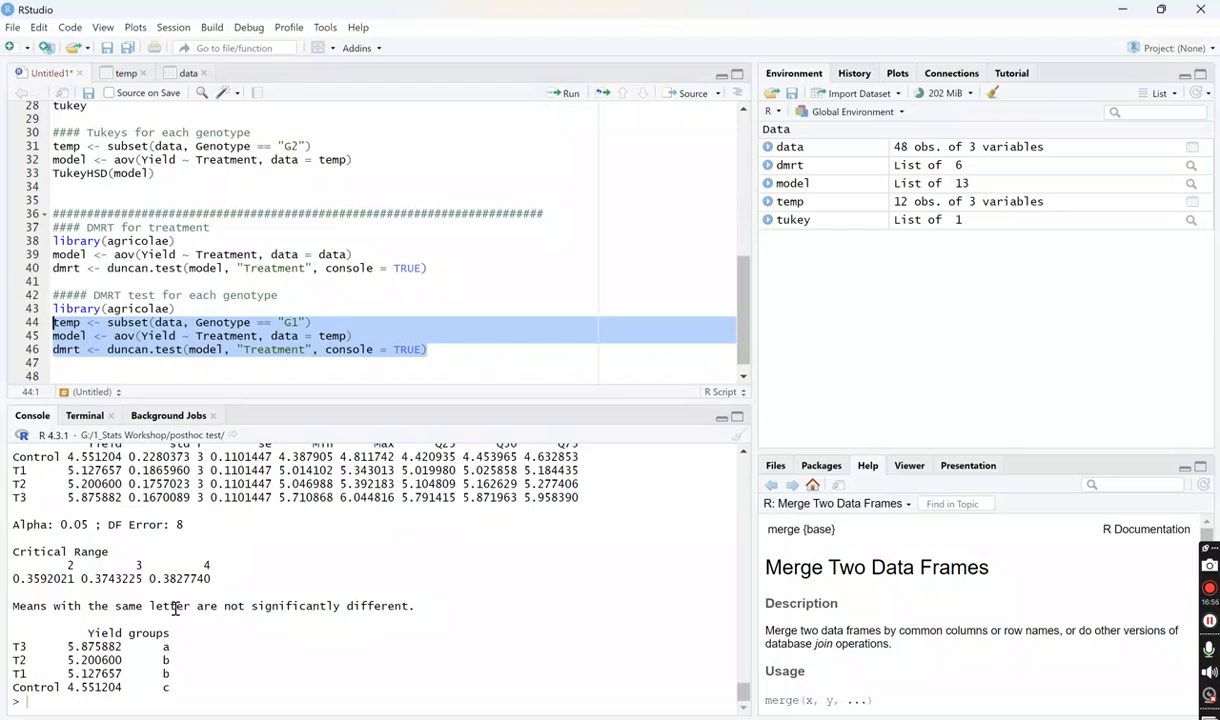
Replace Treatment with Genotype in both the aov and duncan.test lines of the DMRT for treatment section.
double_click(215, 255)
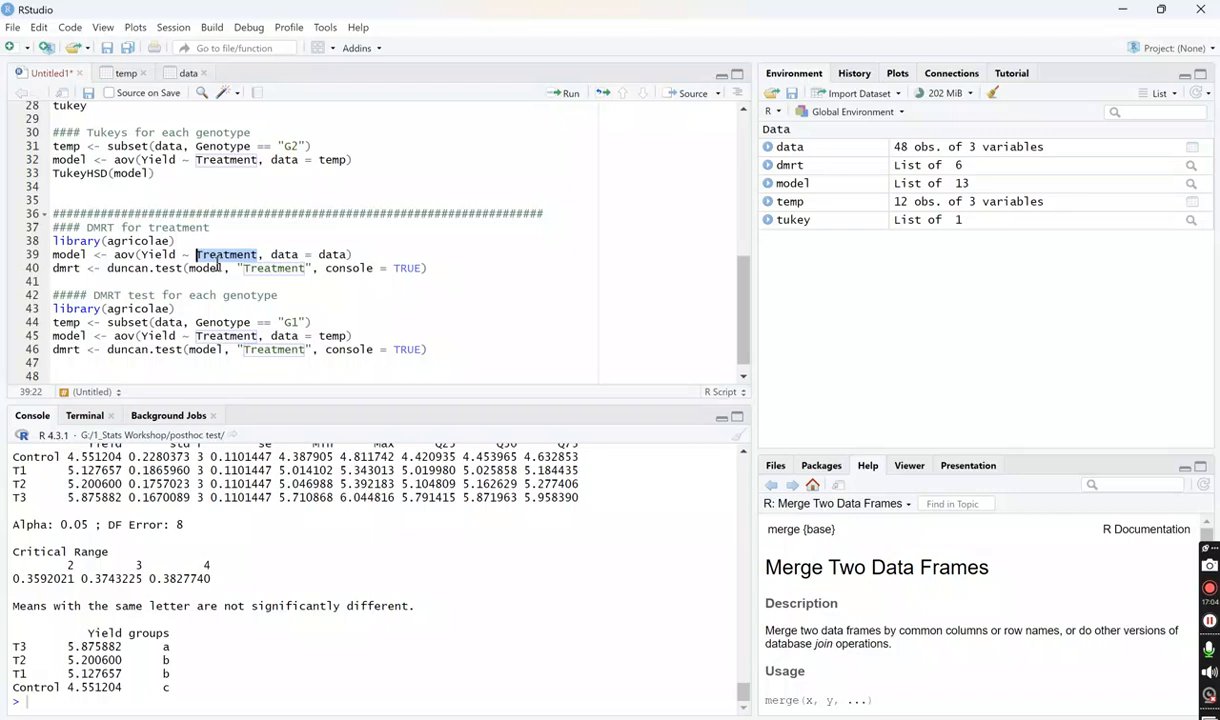
key(BackSpace)
text(Genotyo)
text(e)
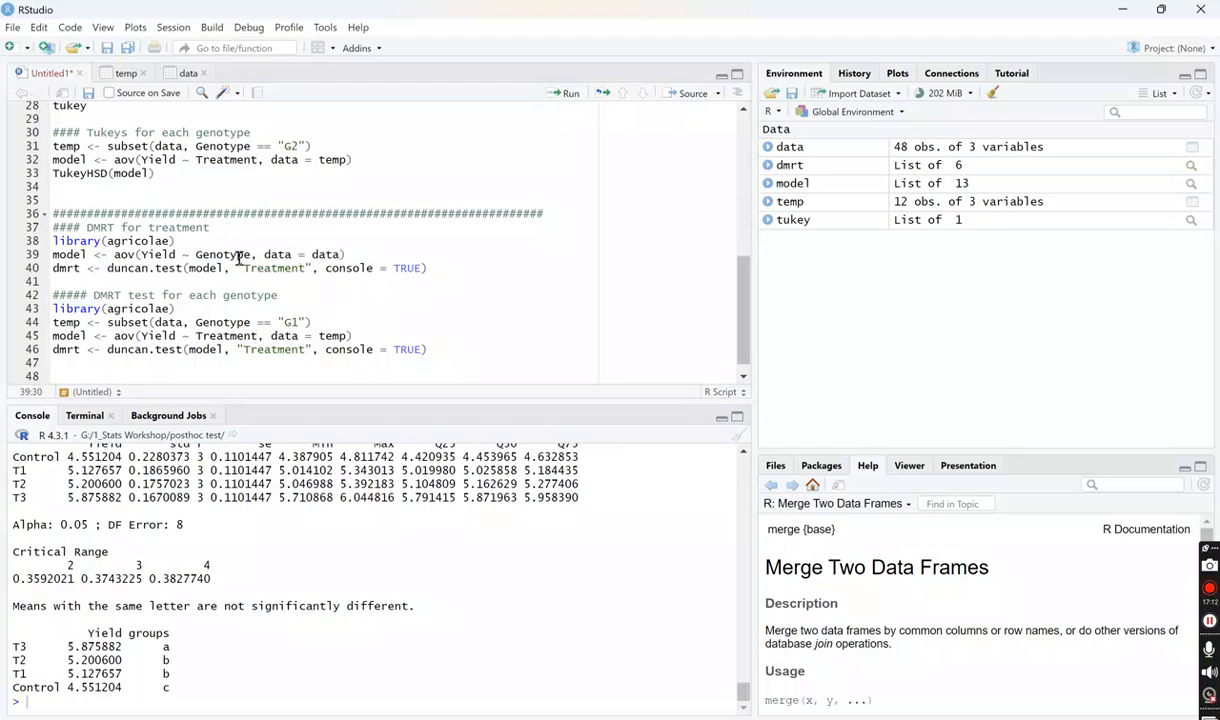
double_click(229, 254)
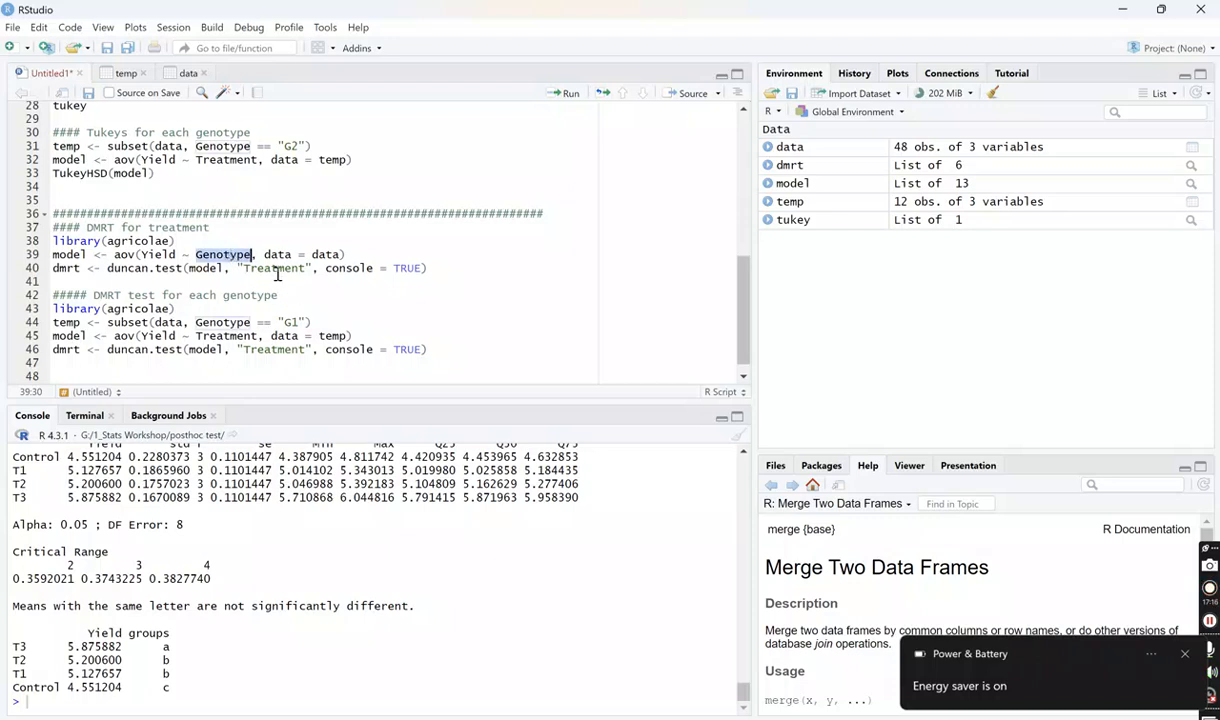
key(ctrl+c)
double_click(274, 268)
key(ctrl+v)
click(1186, 658)
click(458, 272)
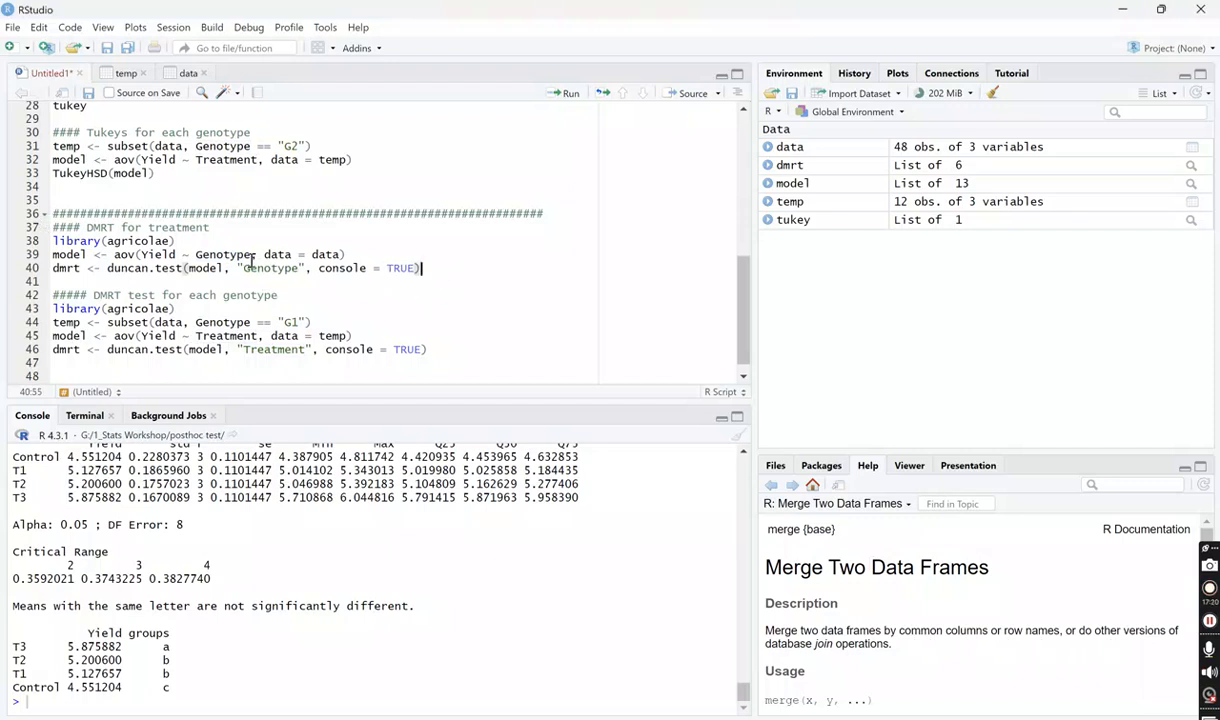
Run the library, Genotype model and duncan.test lines together and review the means and letter groupings of the genotypes.
shift+click(20, 240)
key(ctrl+Return)
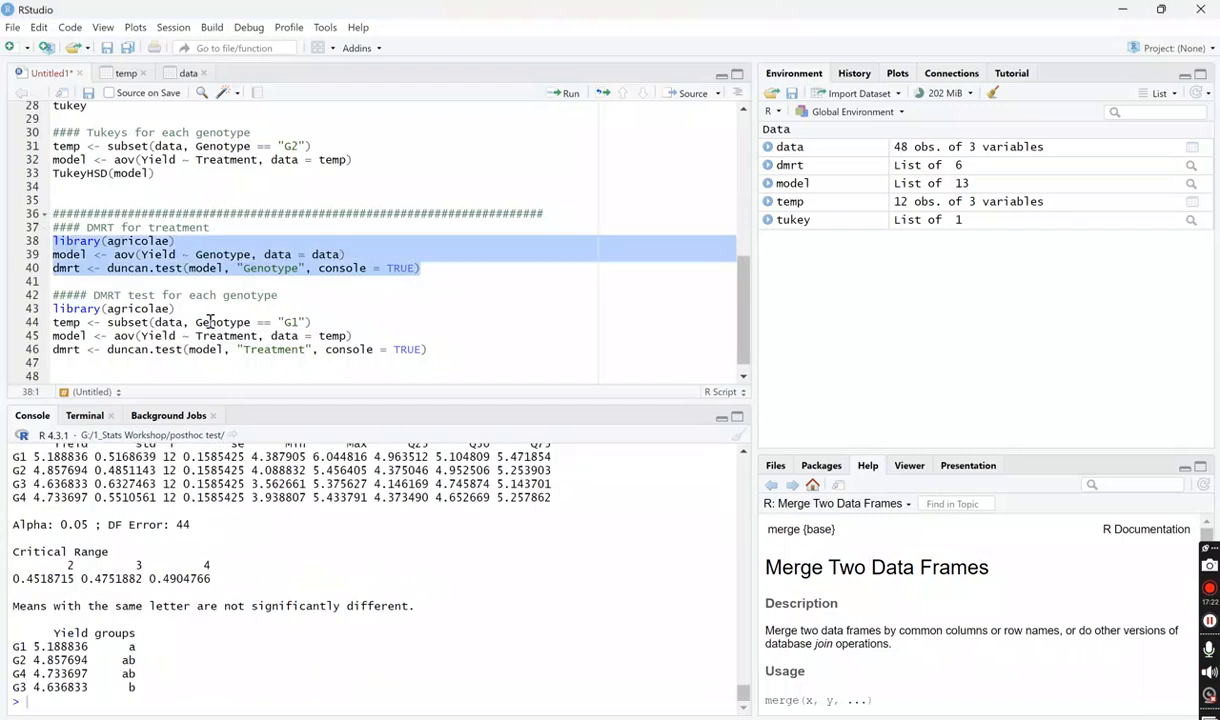
scroll(165, 600, up, 2)
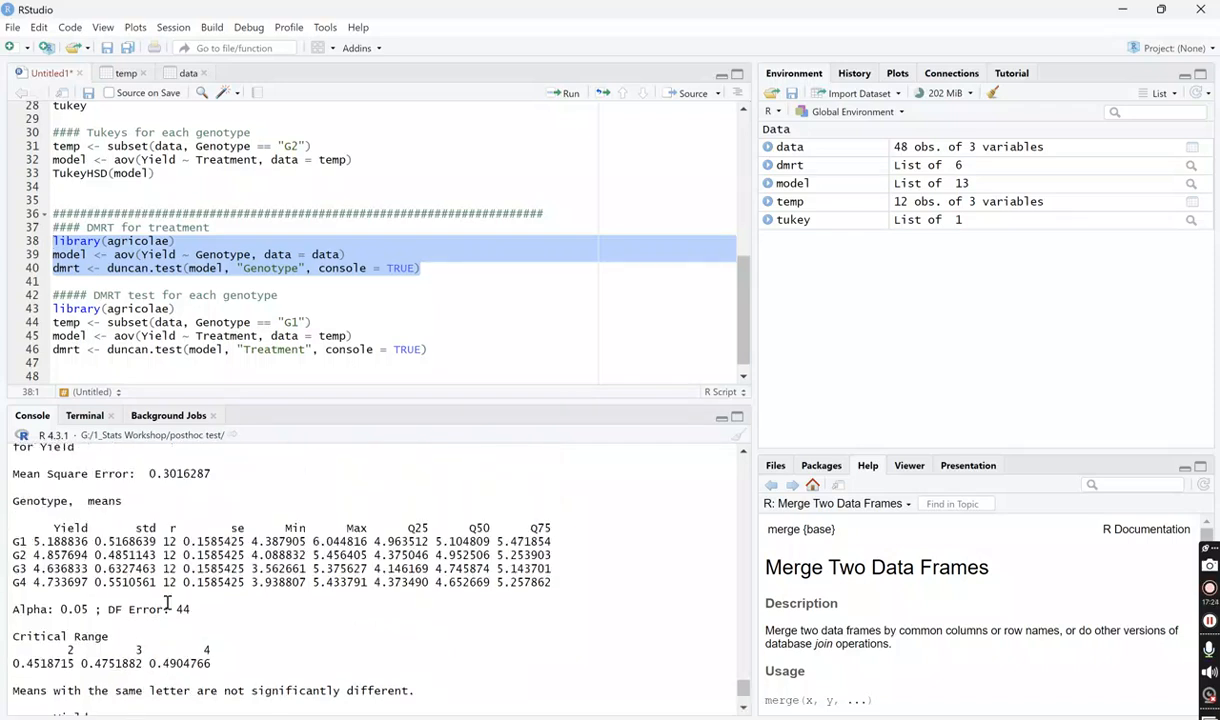
scroll(160, 620, down, 2)
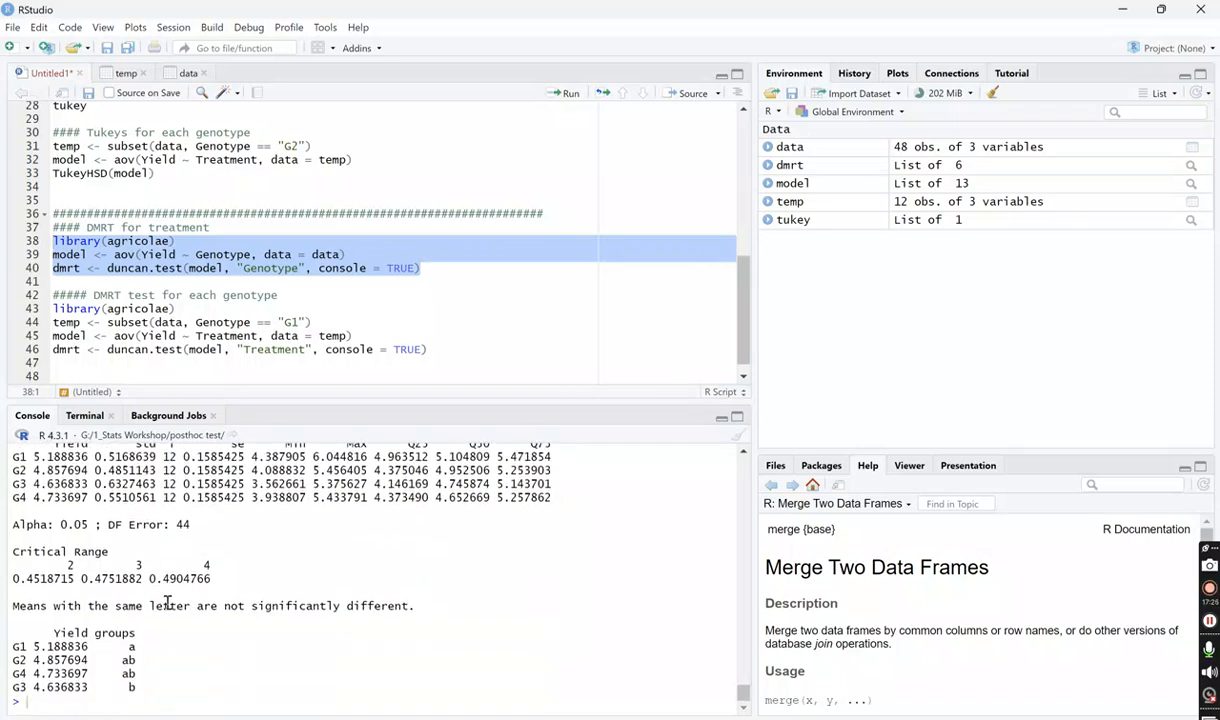
double_click(128, 674)
click(149, 680)
drag(134, 647, 27, 633)
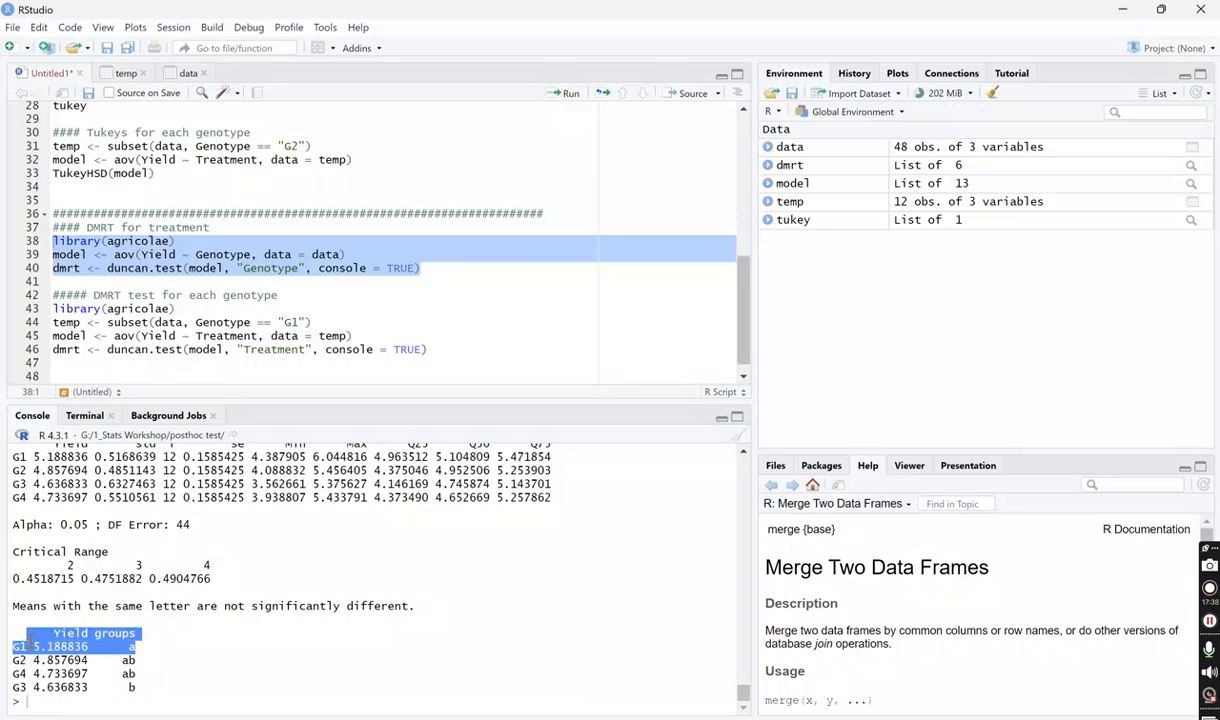
drag(137, 689, 14, 697)
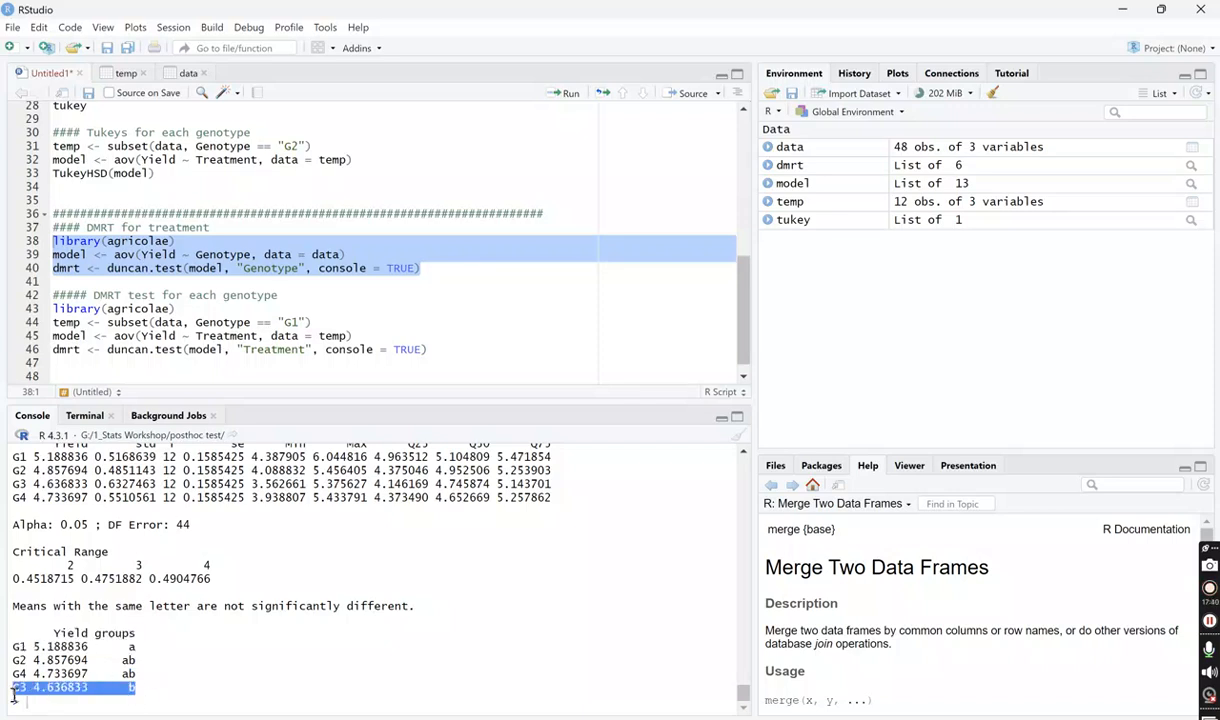